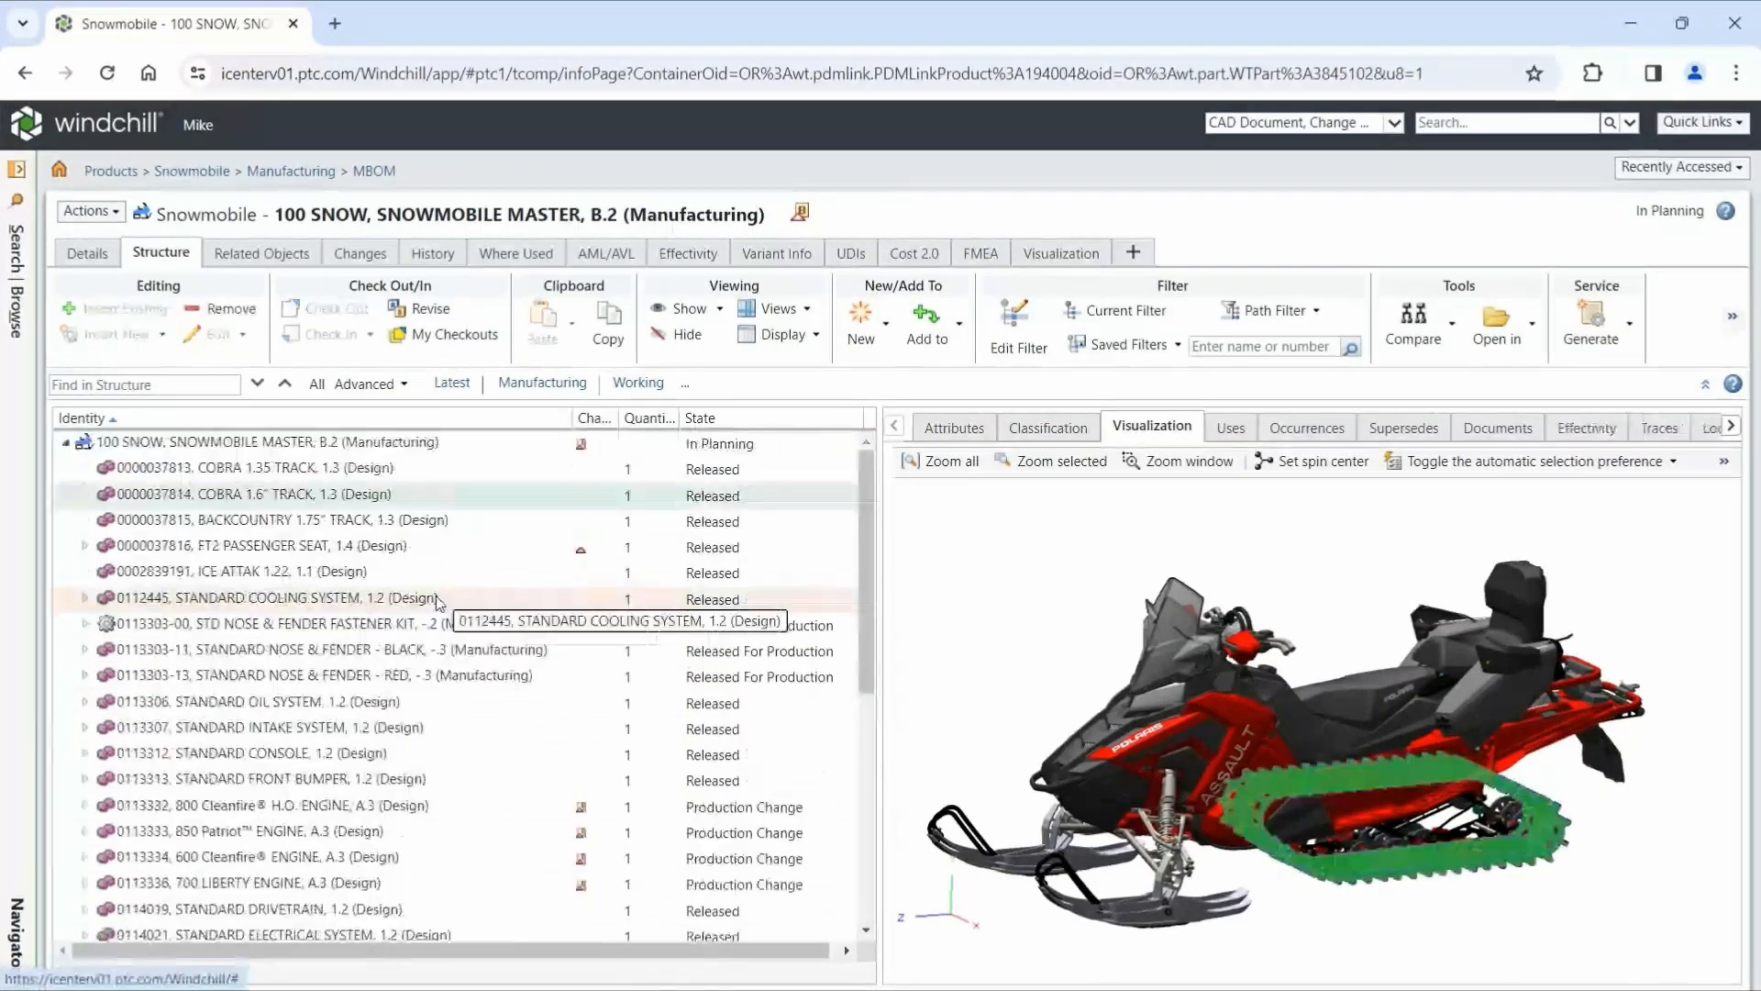
- Examine the contents of STANDARD FUEL SYSTEM, including its seat assembly and fuel pipelines, in the snowmobile manufacturing BOM
left_click(432, 600)
left_click(432, 737)
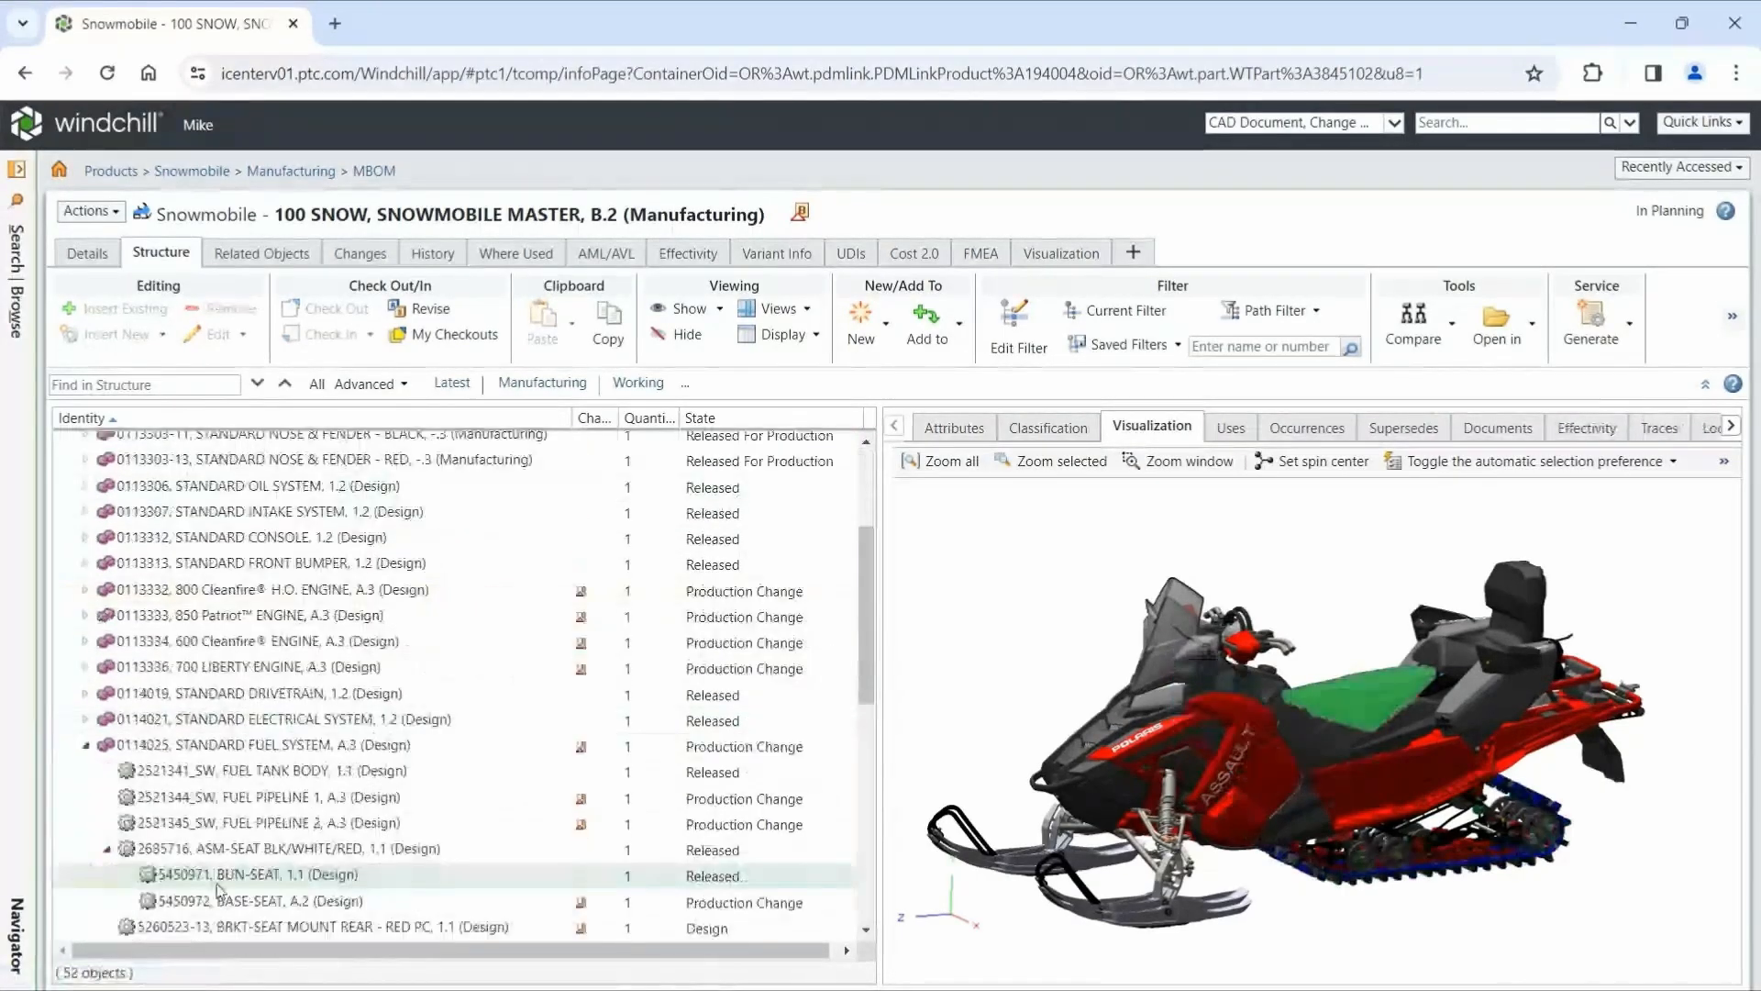
left_click(259, 799)
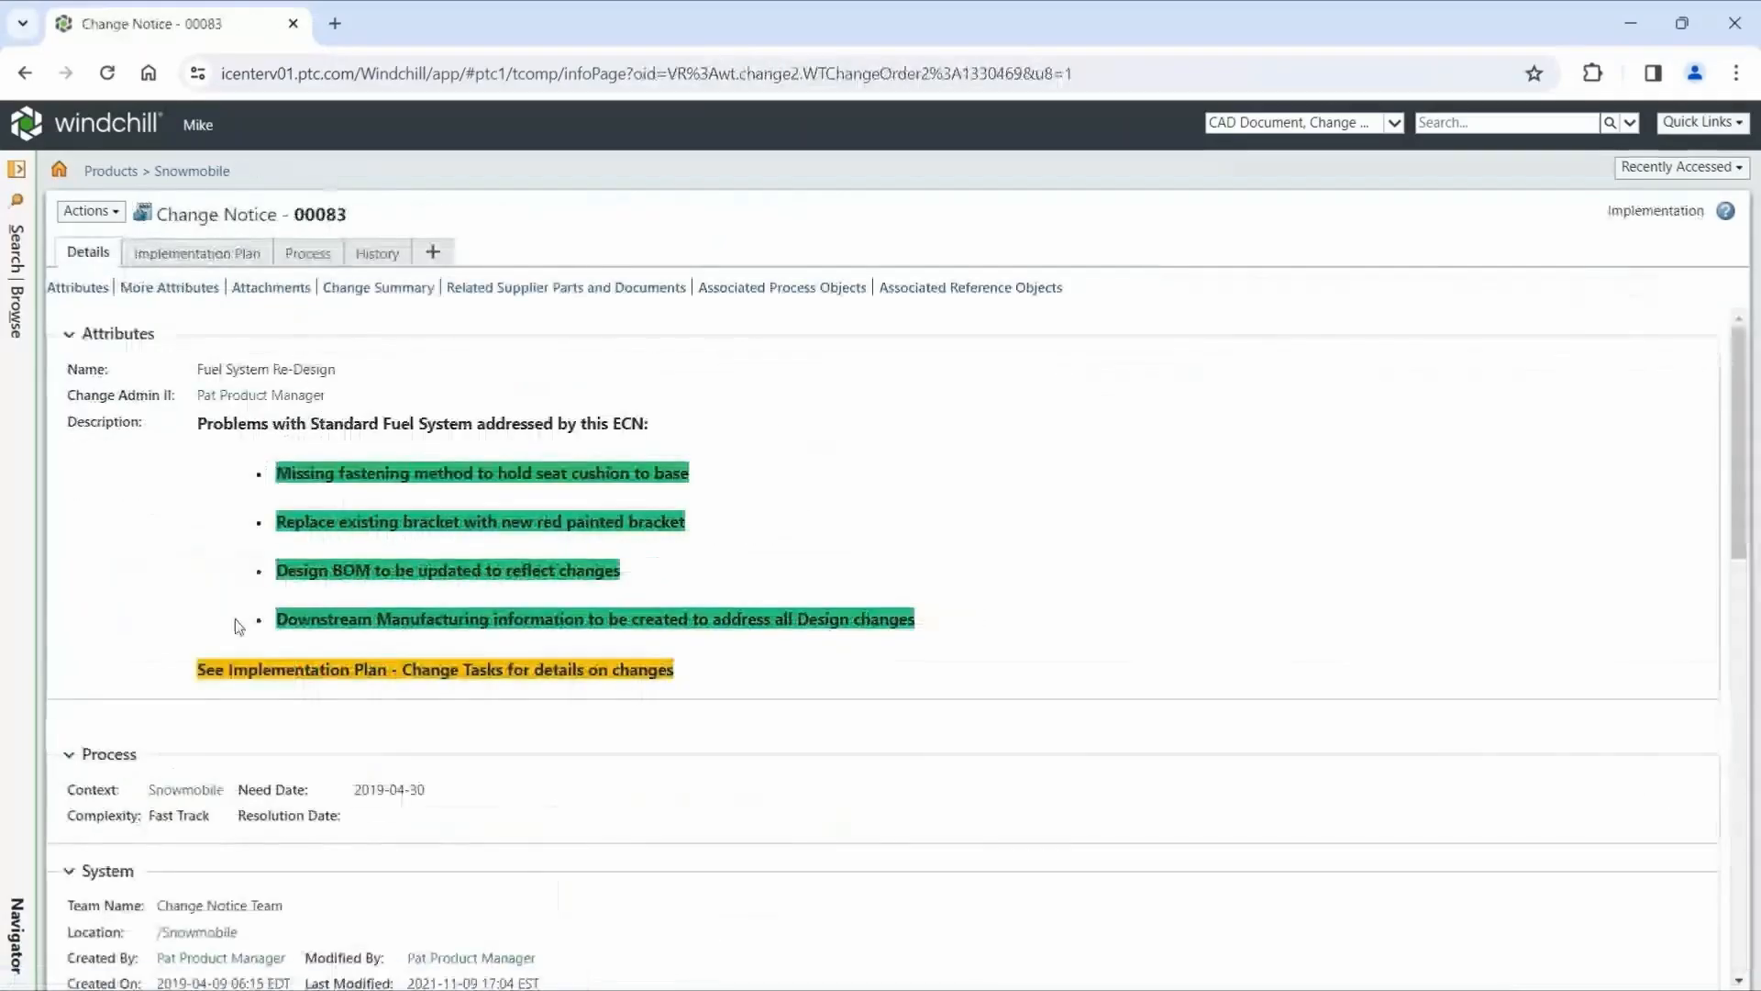
- From the change task's resulting objects, compare STANDARD FUEL SYSTEM 1.2 (Design) with A.3 (Design), showing only the differences
left_click(198, 251)
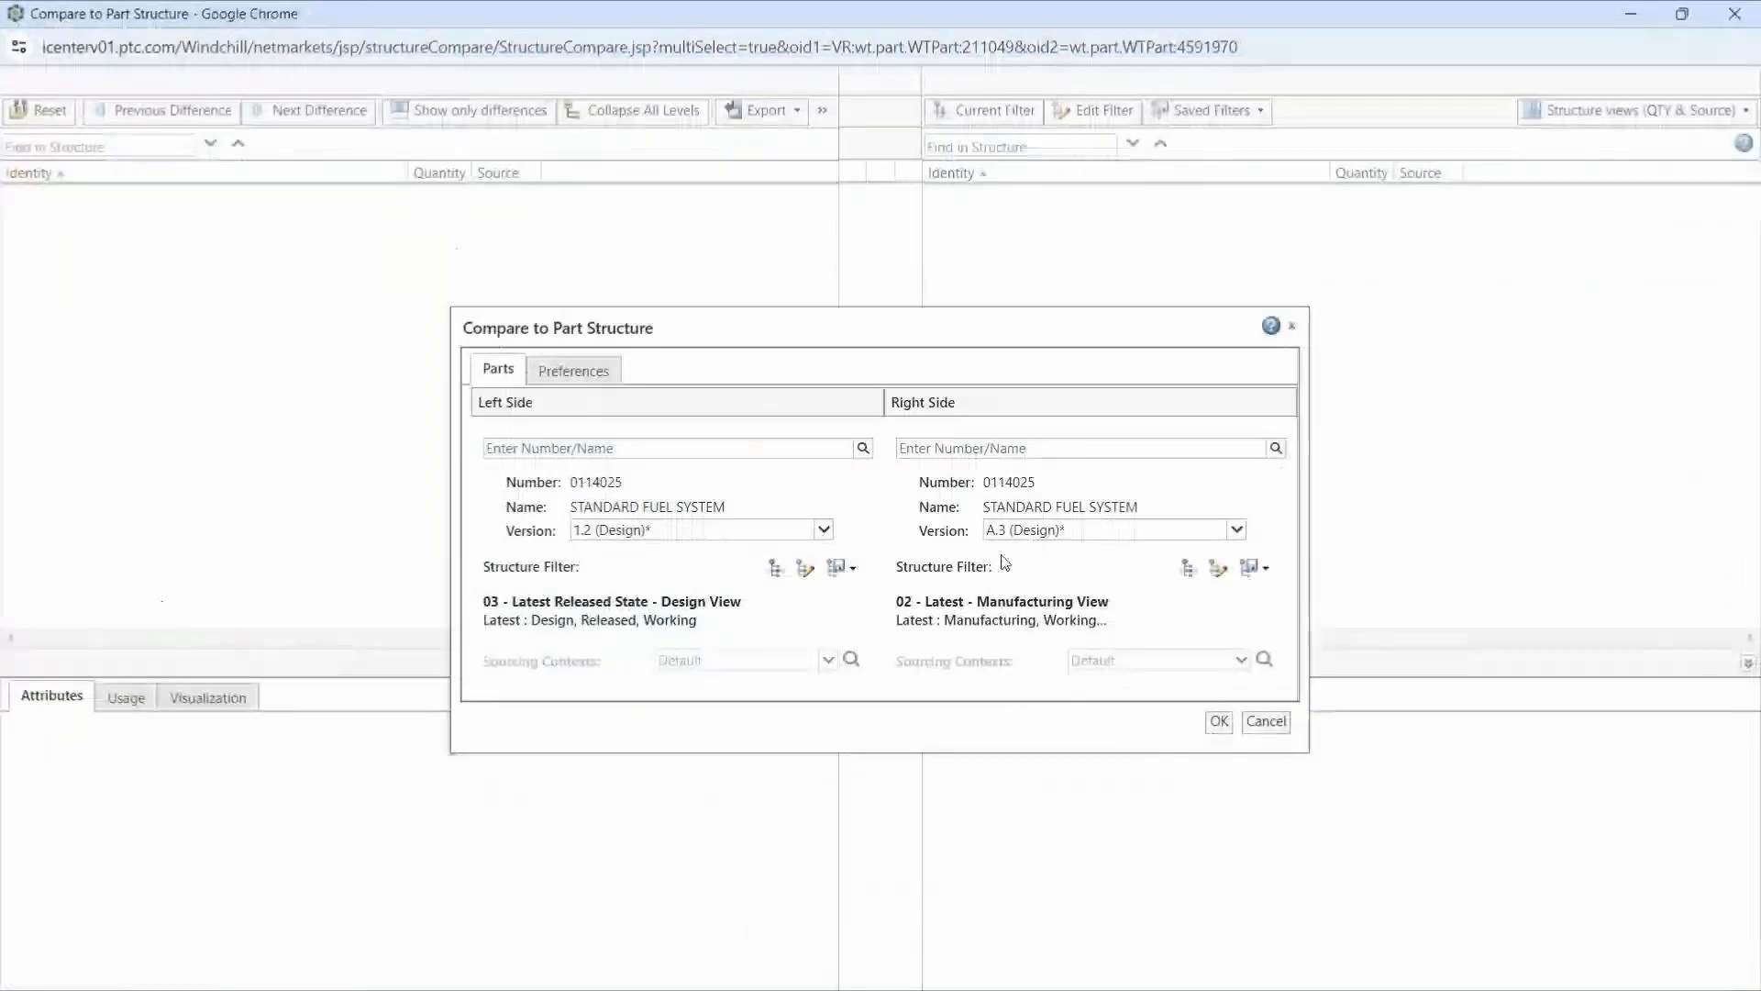
left_click(1218, 721)
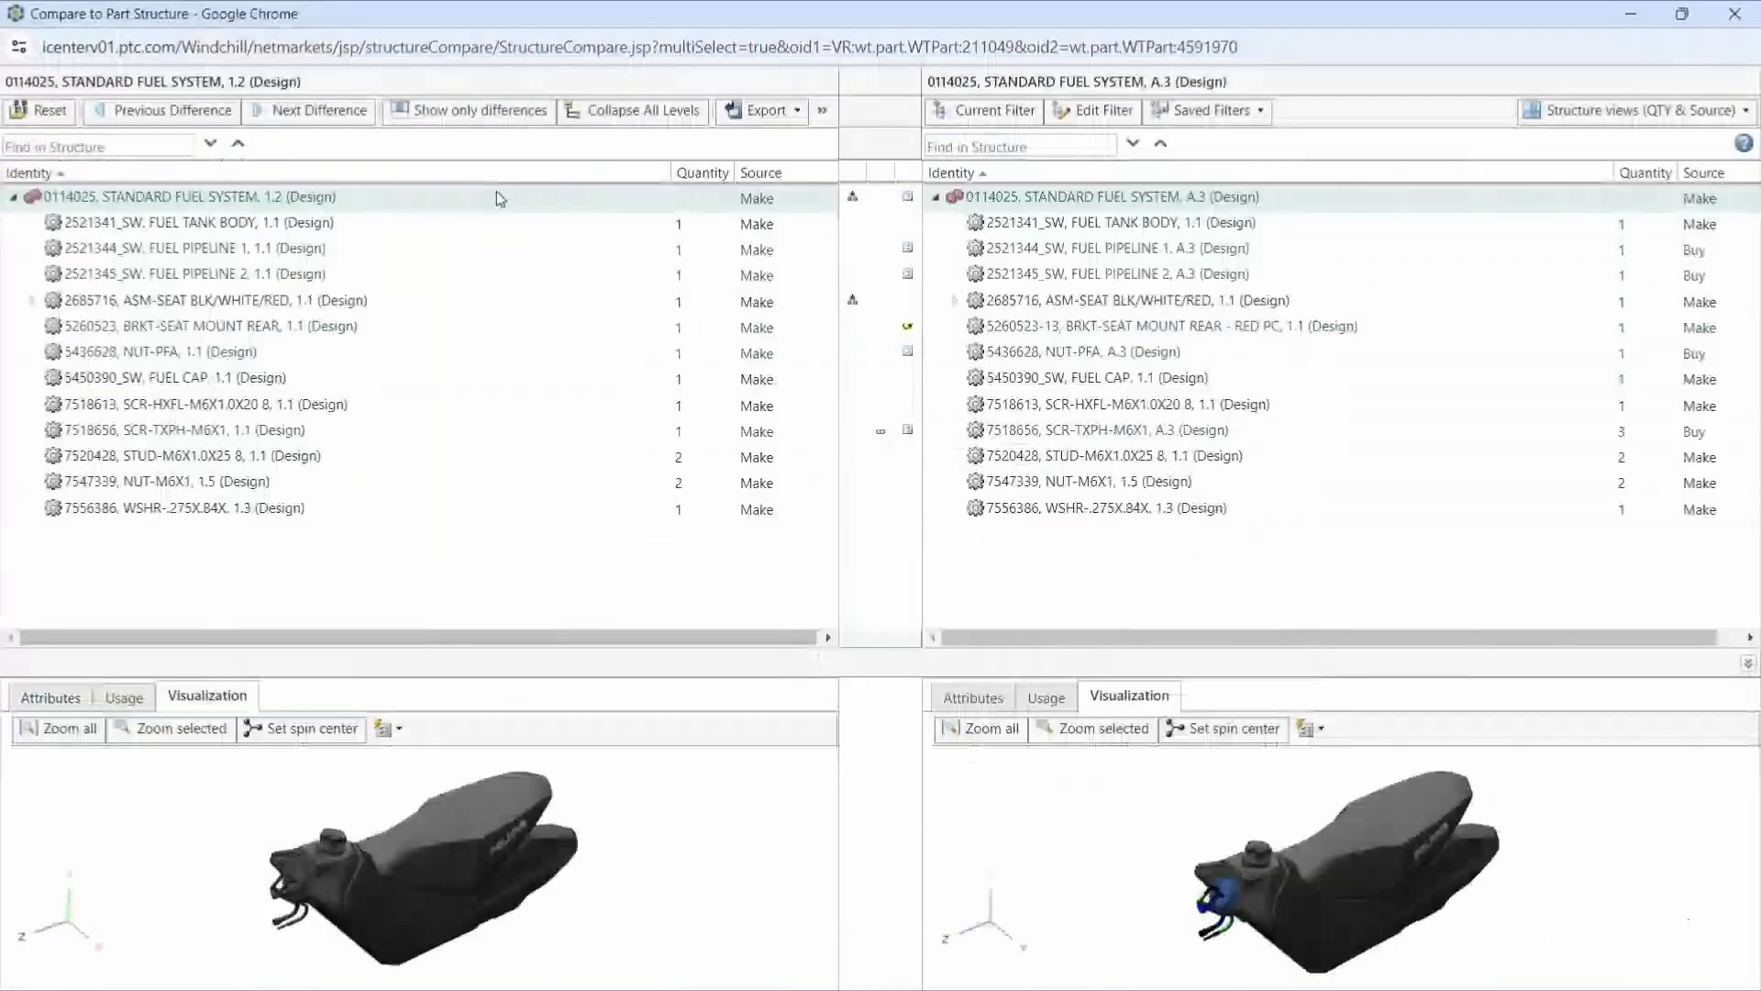
left_click(479, 110)
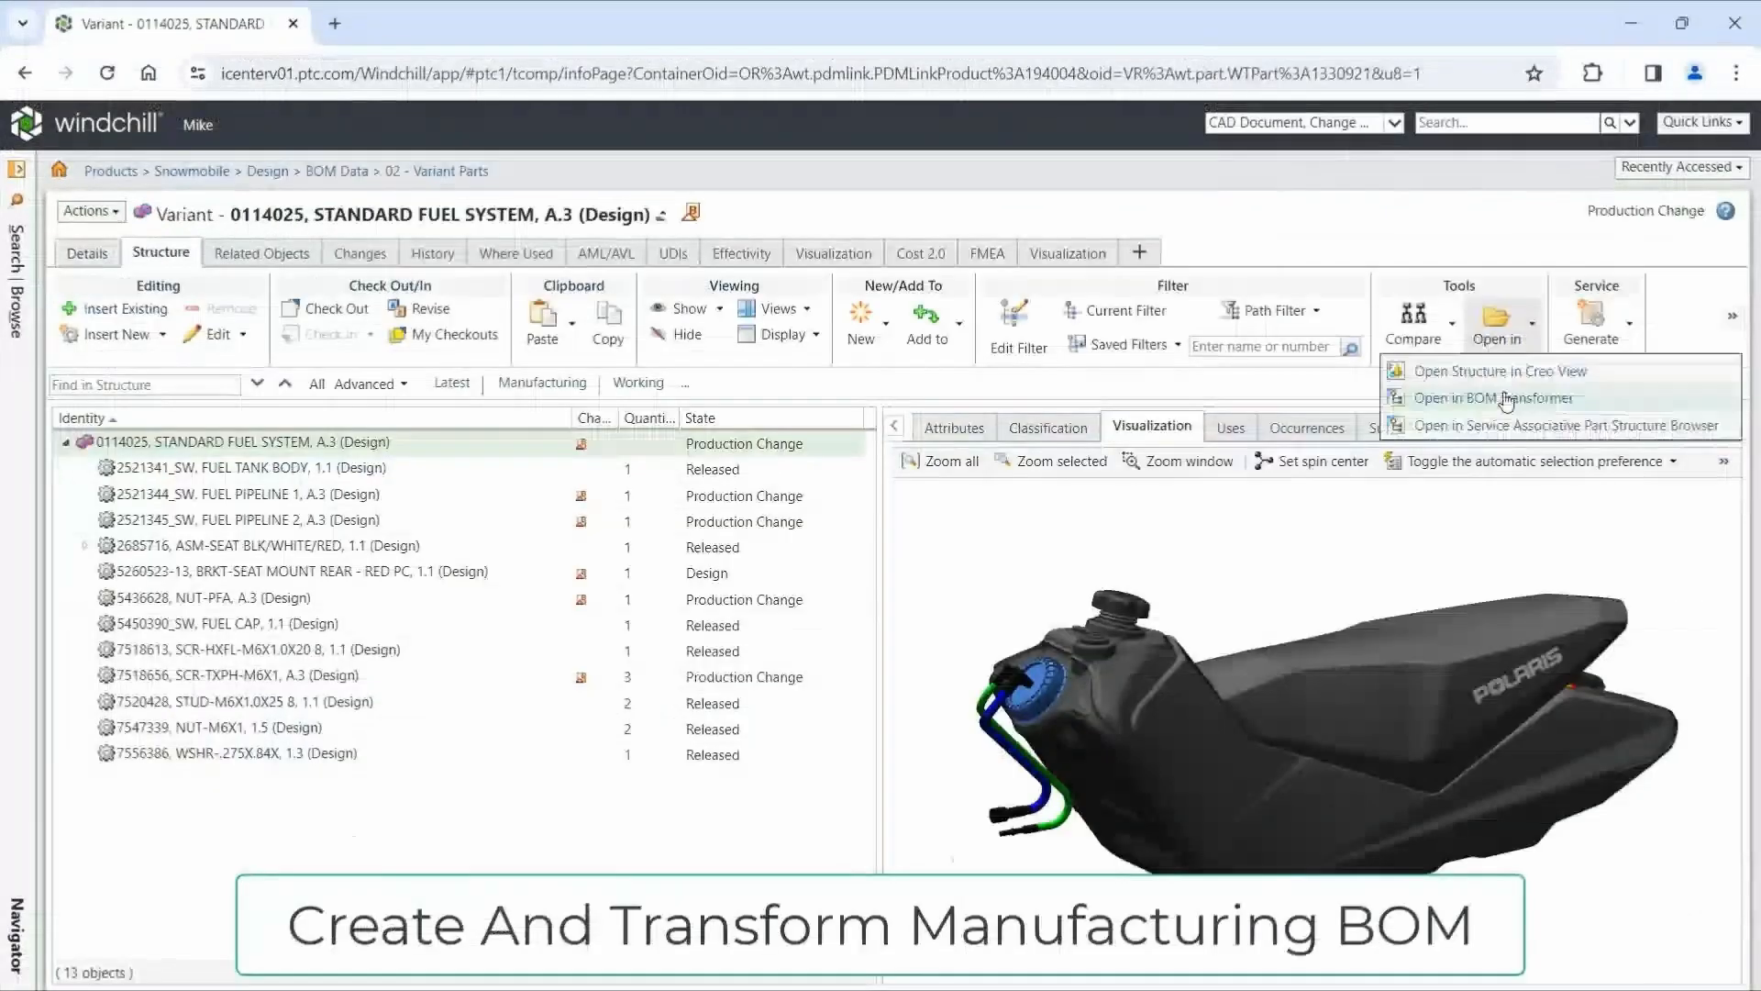
- Open STANDARD FUEL SYSTEM A.3 in BOM Transformer and review the upstream equivalent parts of its downstream top assembly
left_click(1584, 400)
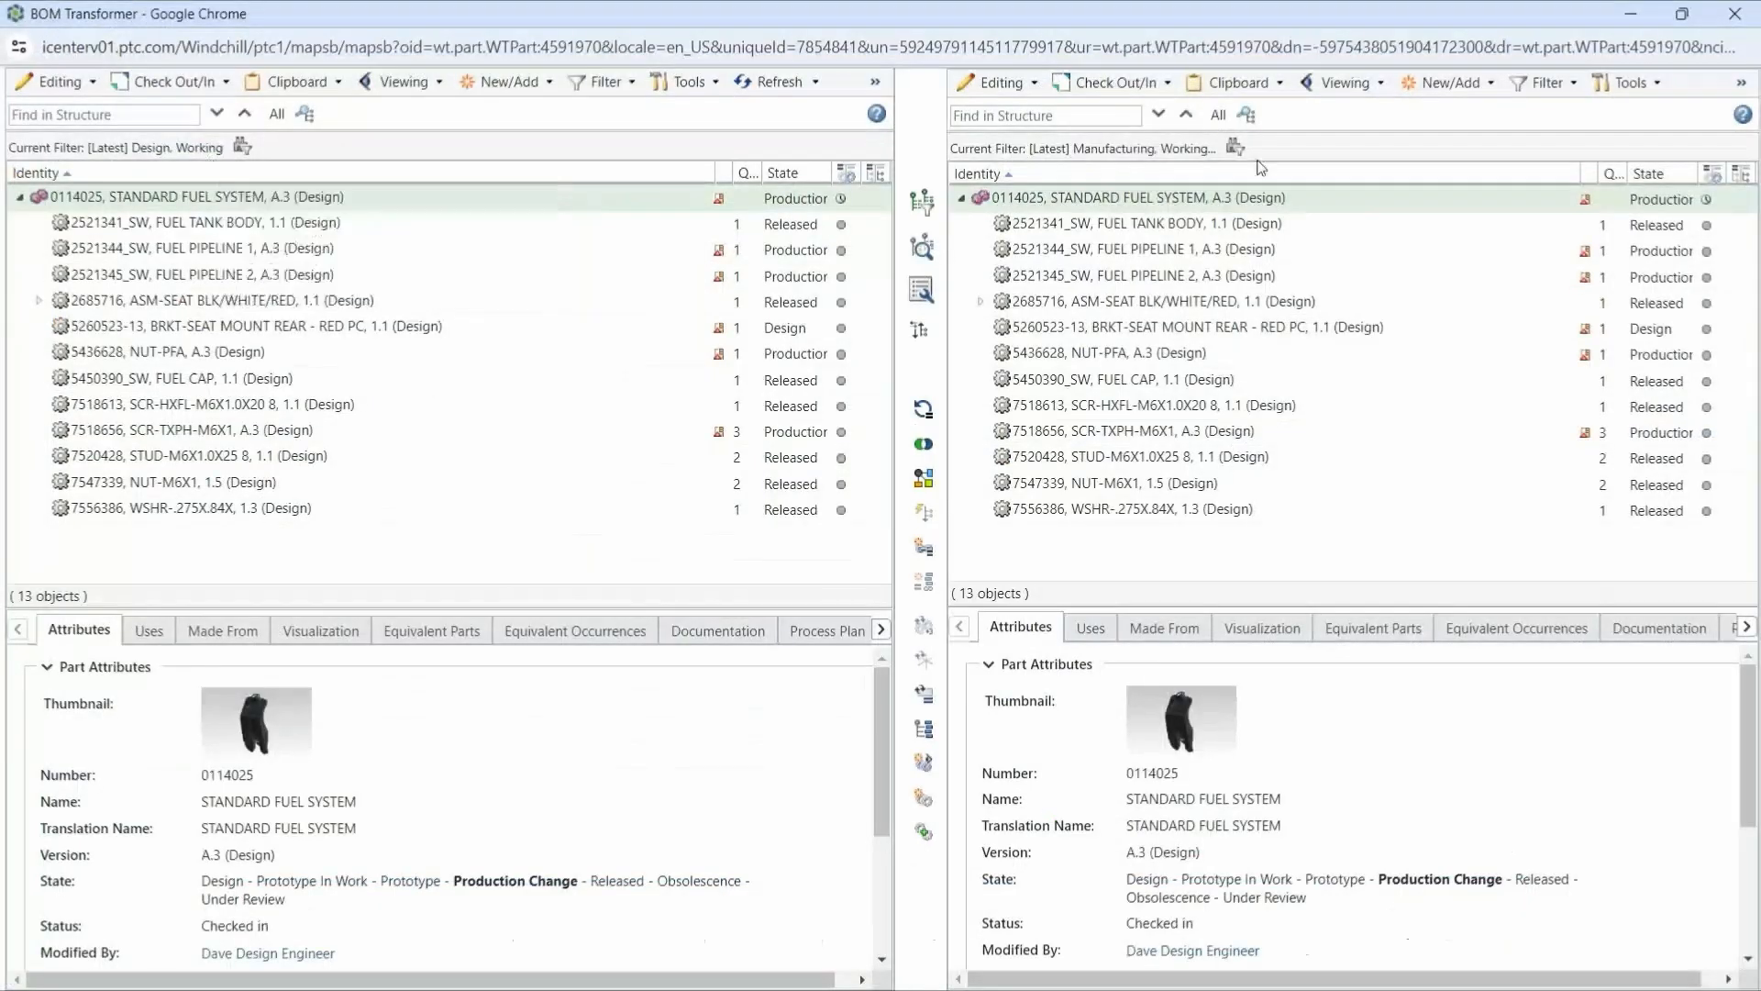
mouse_move(1705, 200)
left_click(1368, 627)
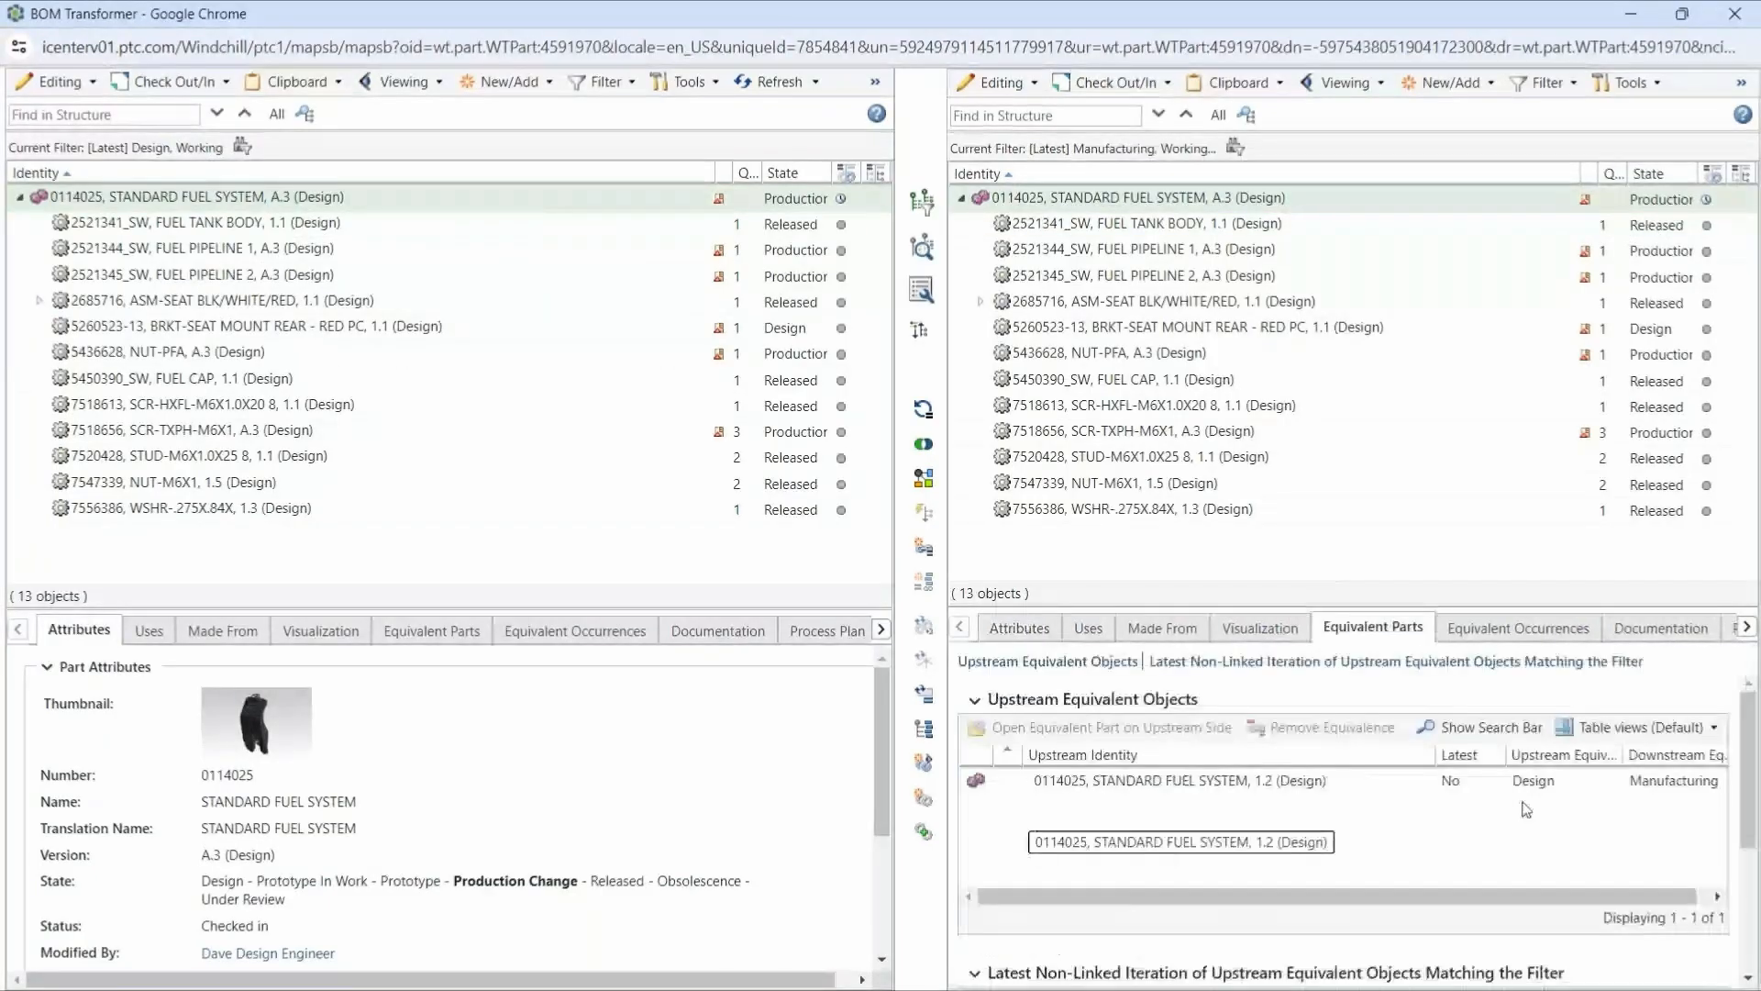
scroll(989, 866, "down", 3)
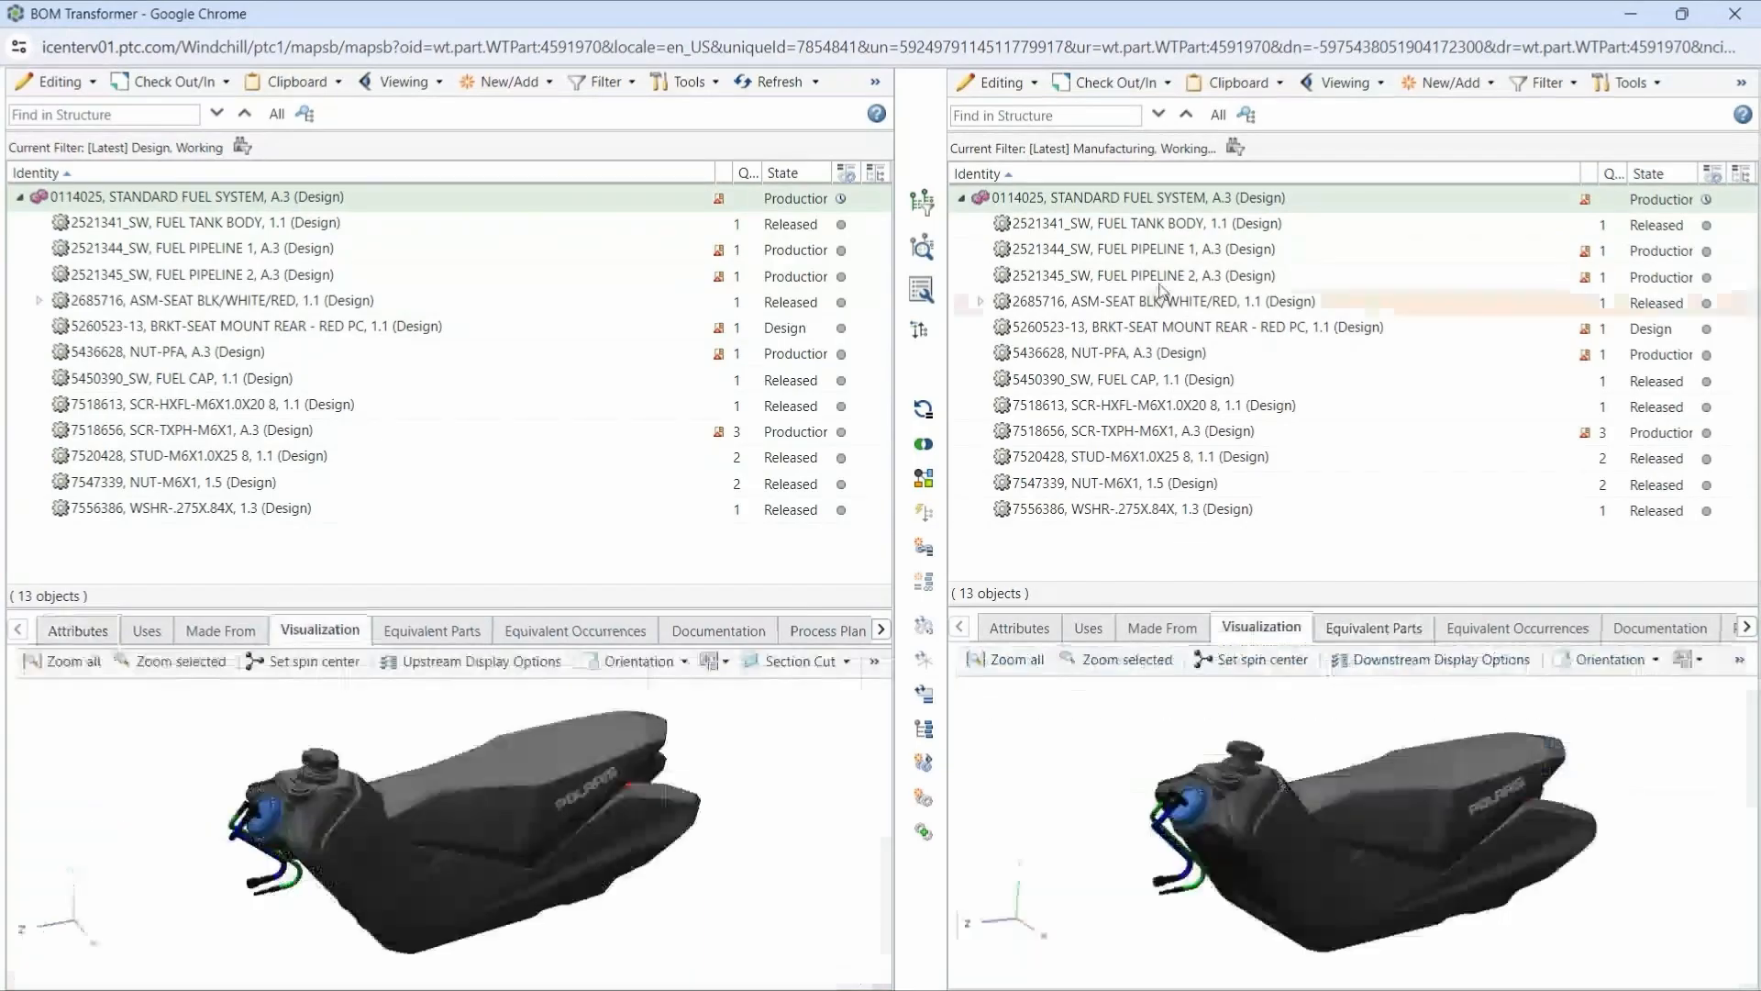
- Create a downstream Manufacturing branch of STANDARD FUEL SYSTEM without duplicating child structure, stored in the MBOM folder under /Snowmobile/Manufacturing
right_click(1253, 204)
left_click(1339, 563)
left_click(1023, 449)
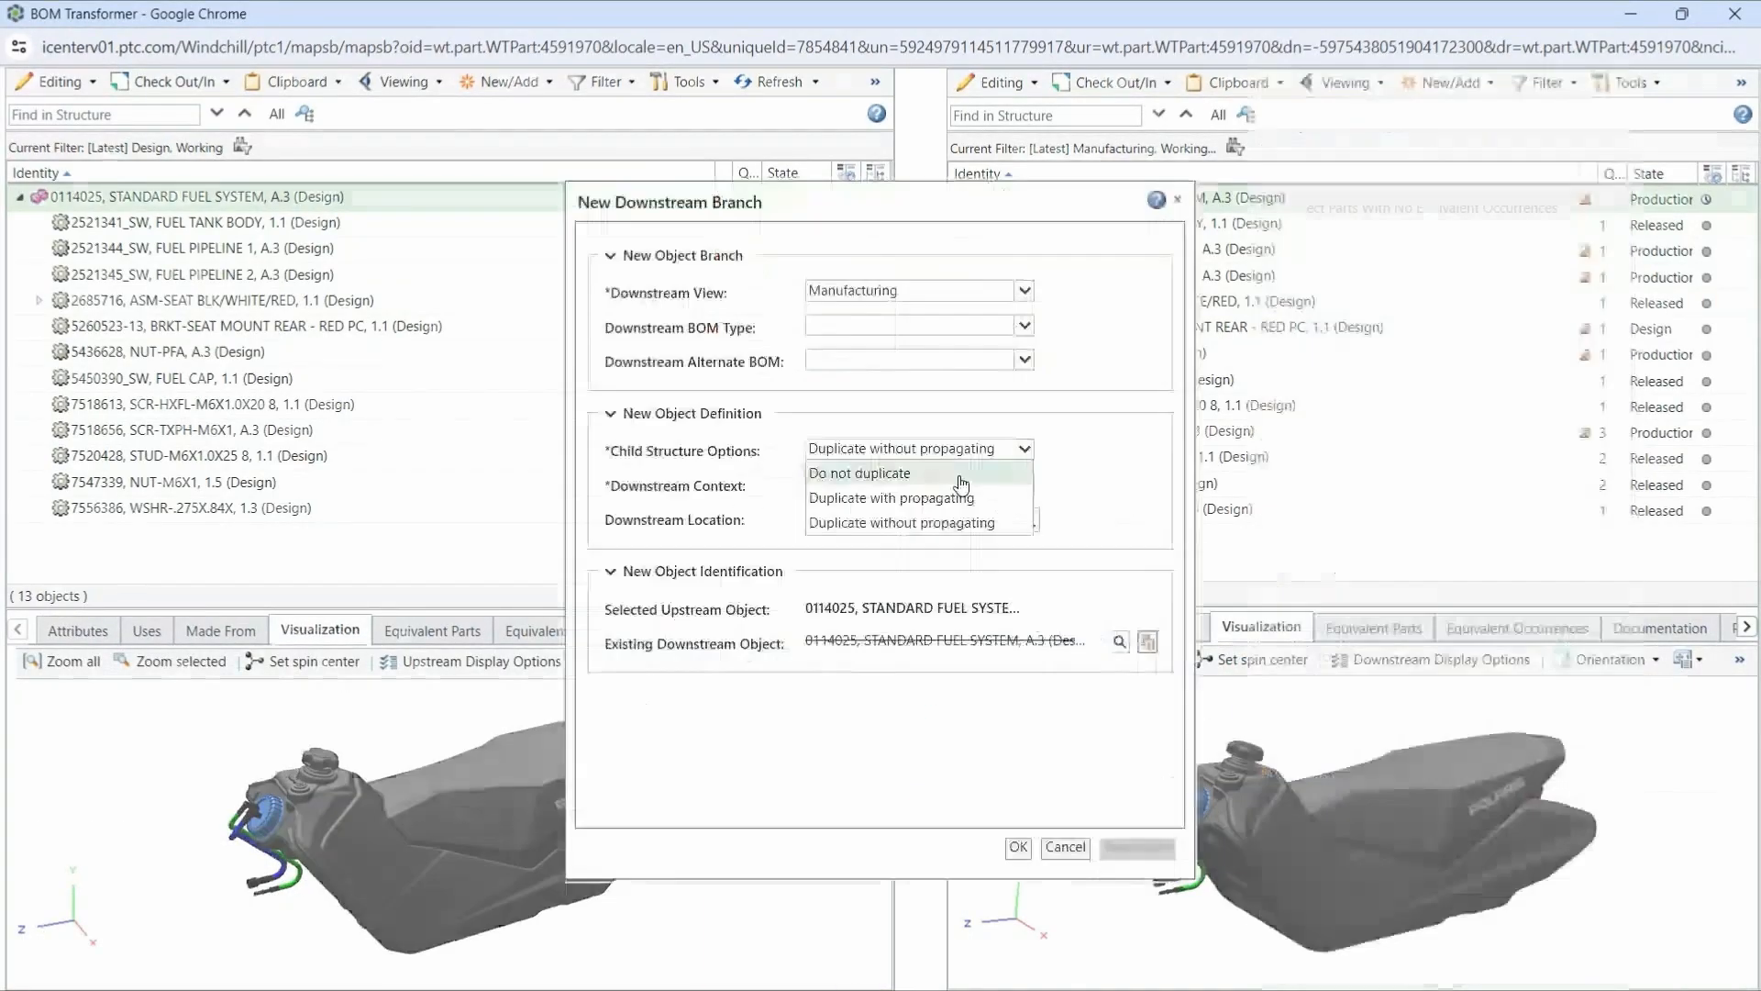
left_click(959, 477)
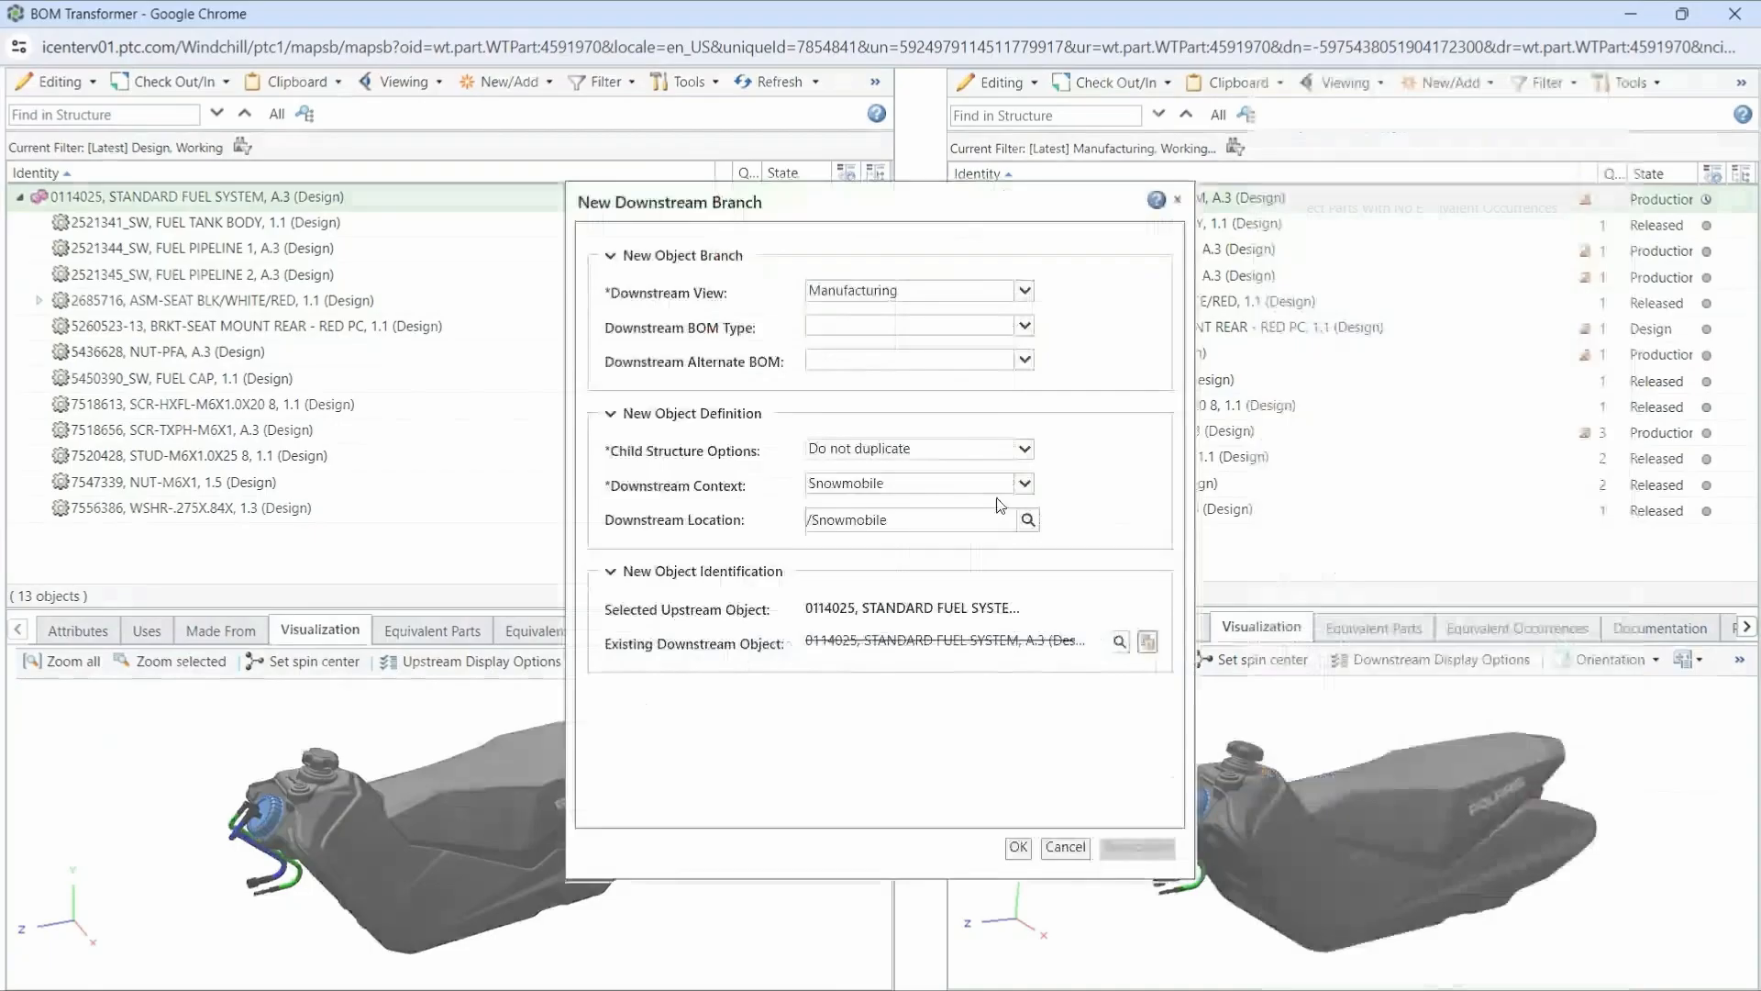
left_click(1028, 519)
left_click(798, 479)
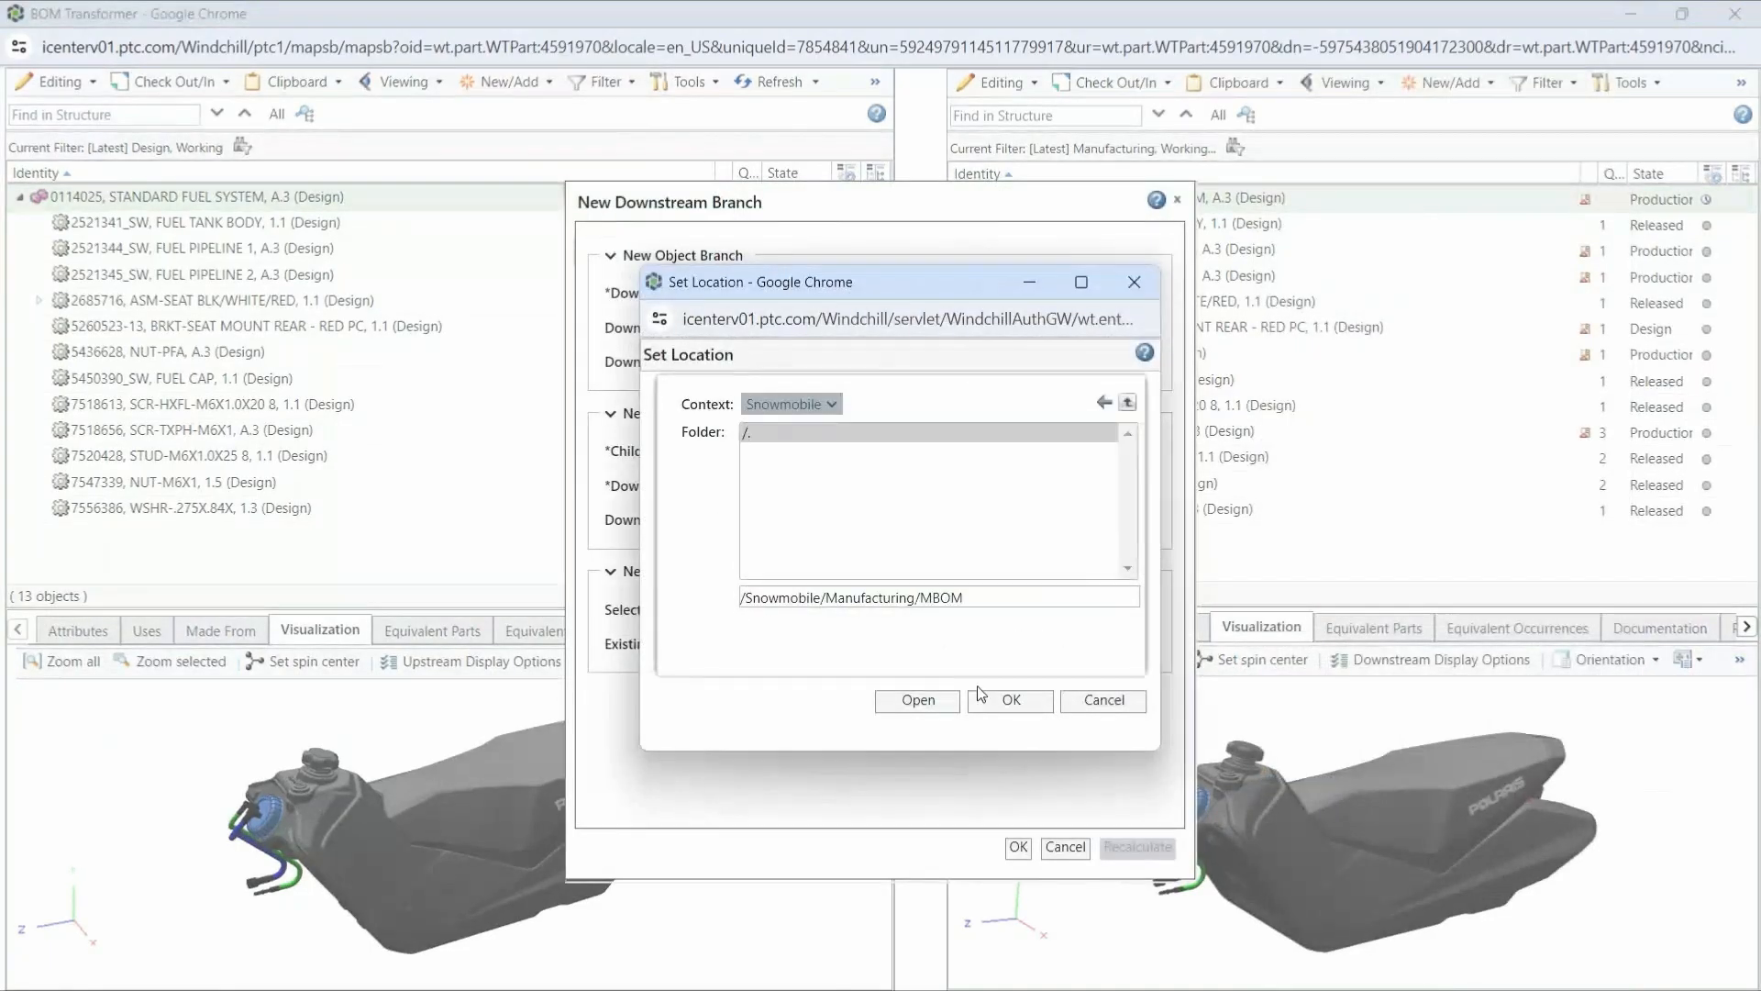
left_click(998, 703)
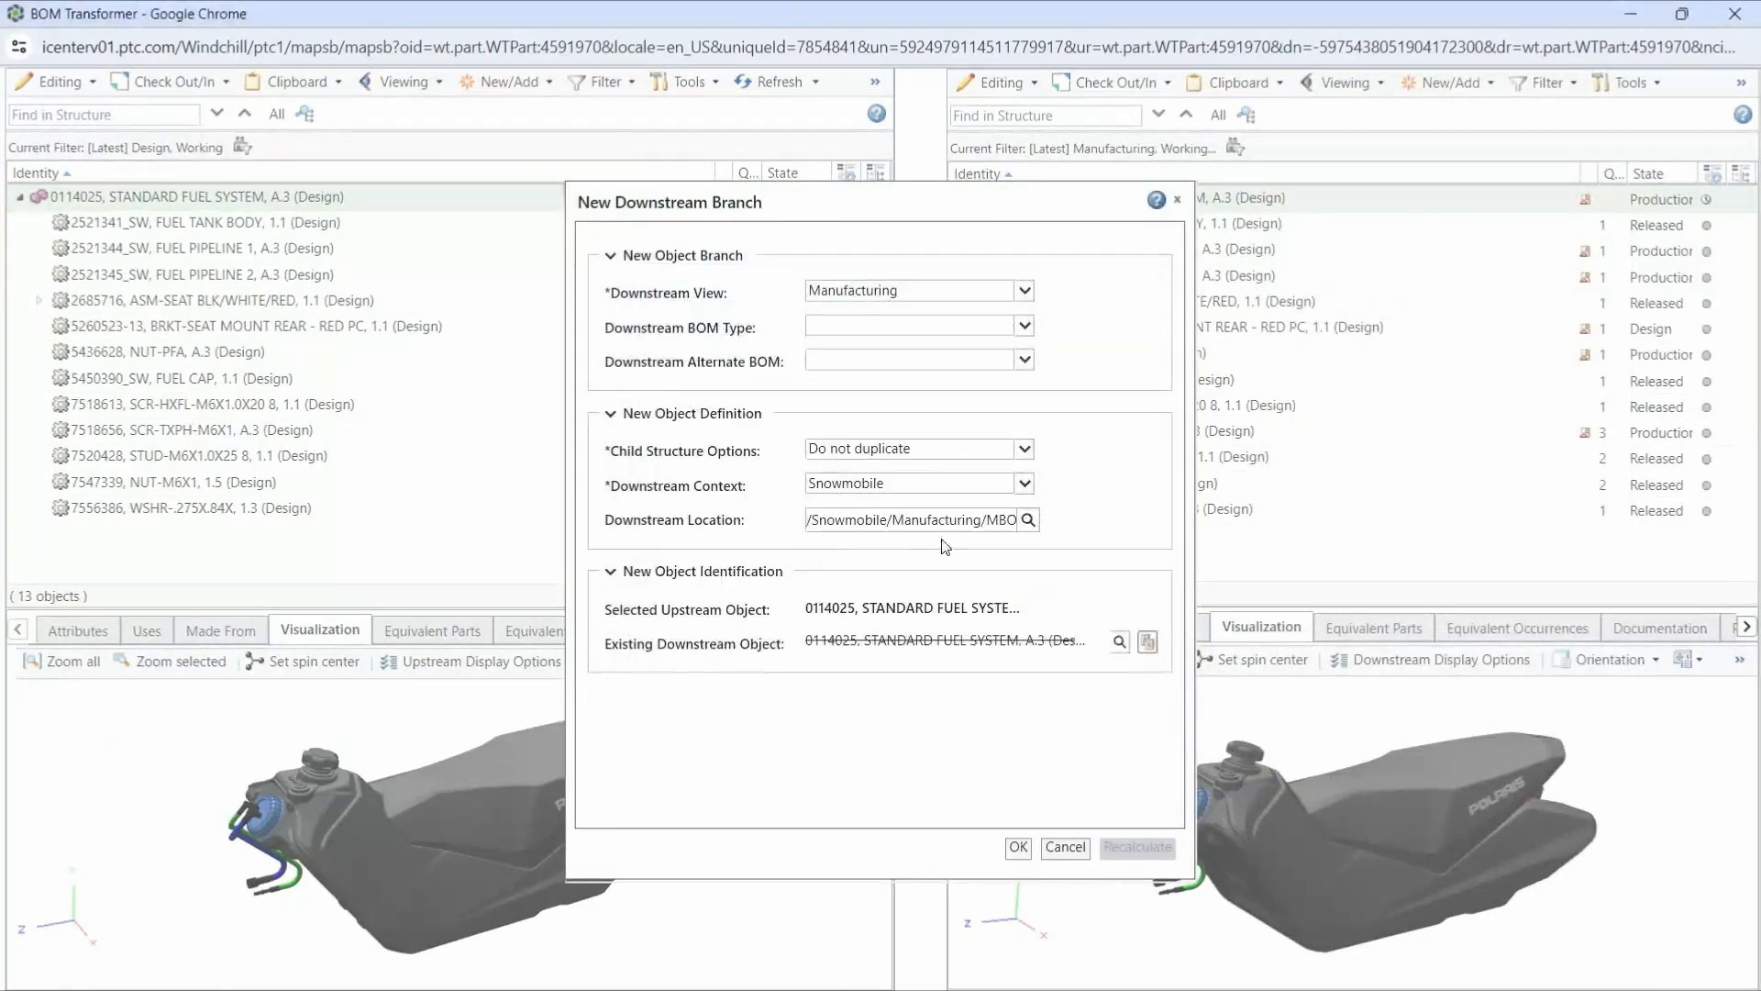
left_click(1019, 847)
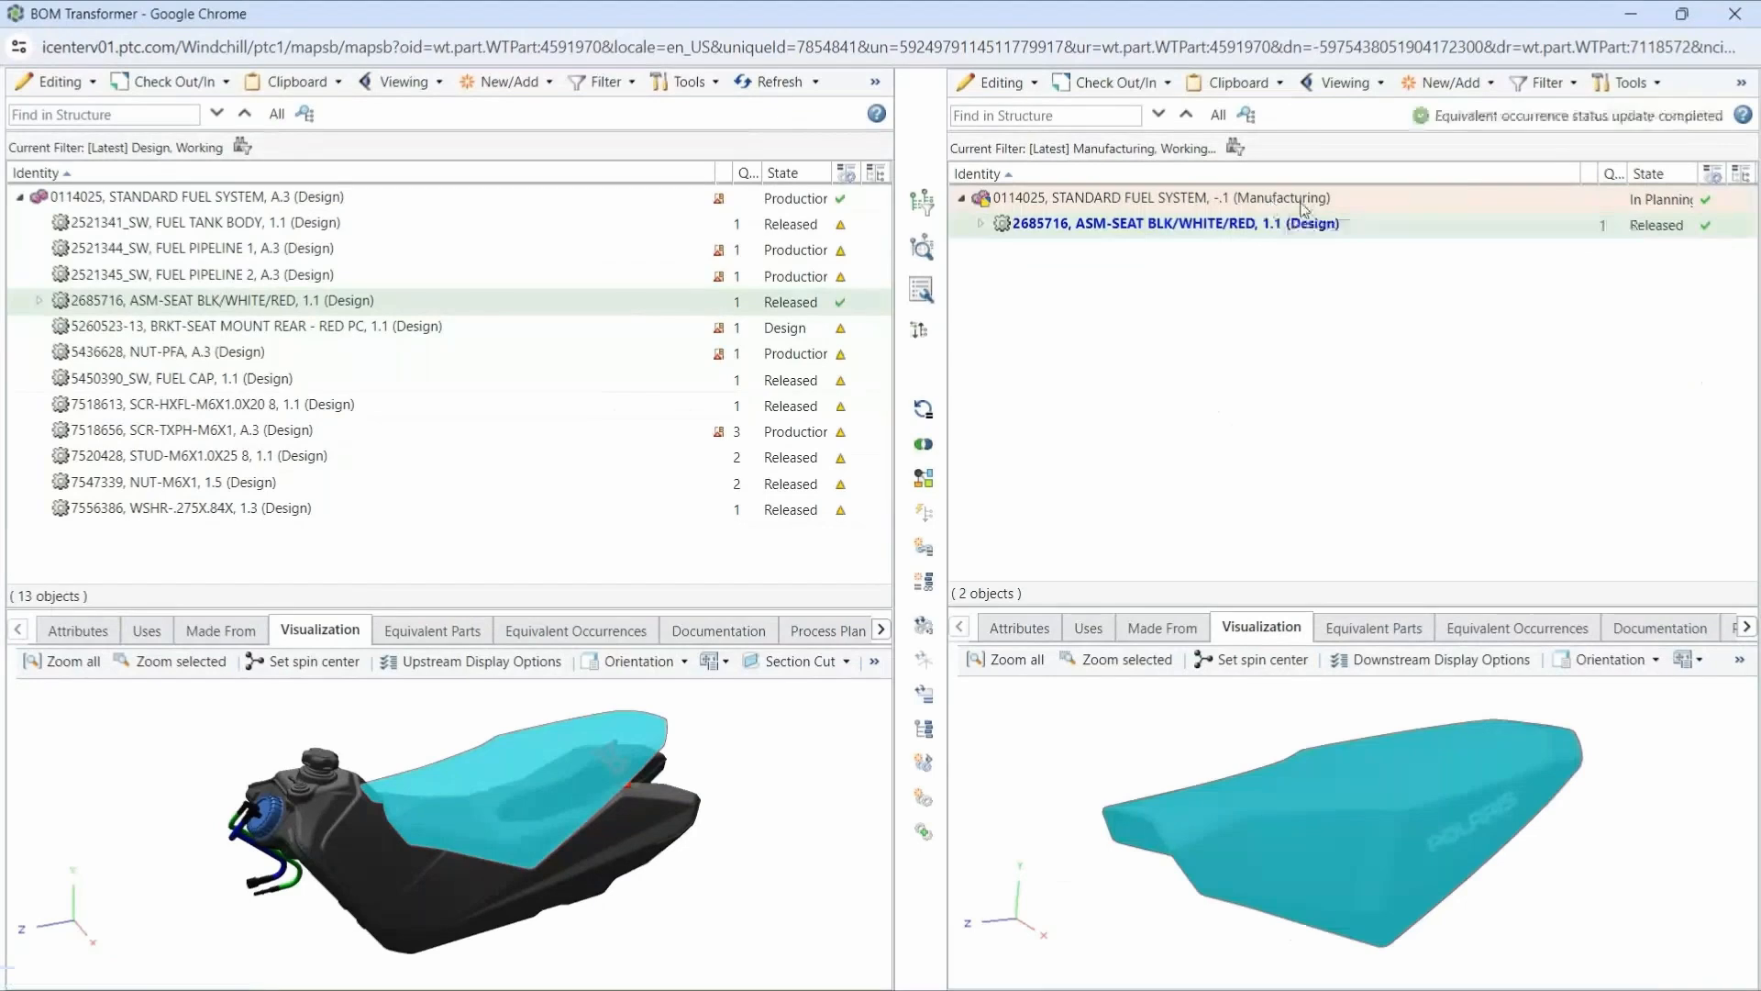
- Insert a new part numbered 999-1, named Phantom Fuel Tank, under the manufacturing STANDARD FUEL SYSTEM and make it a phantom manufacturing part
right_click(1169, 200)
mouse_move(1211, 848)
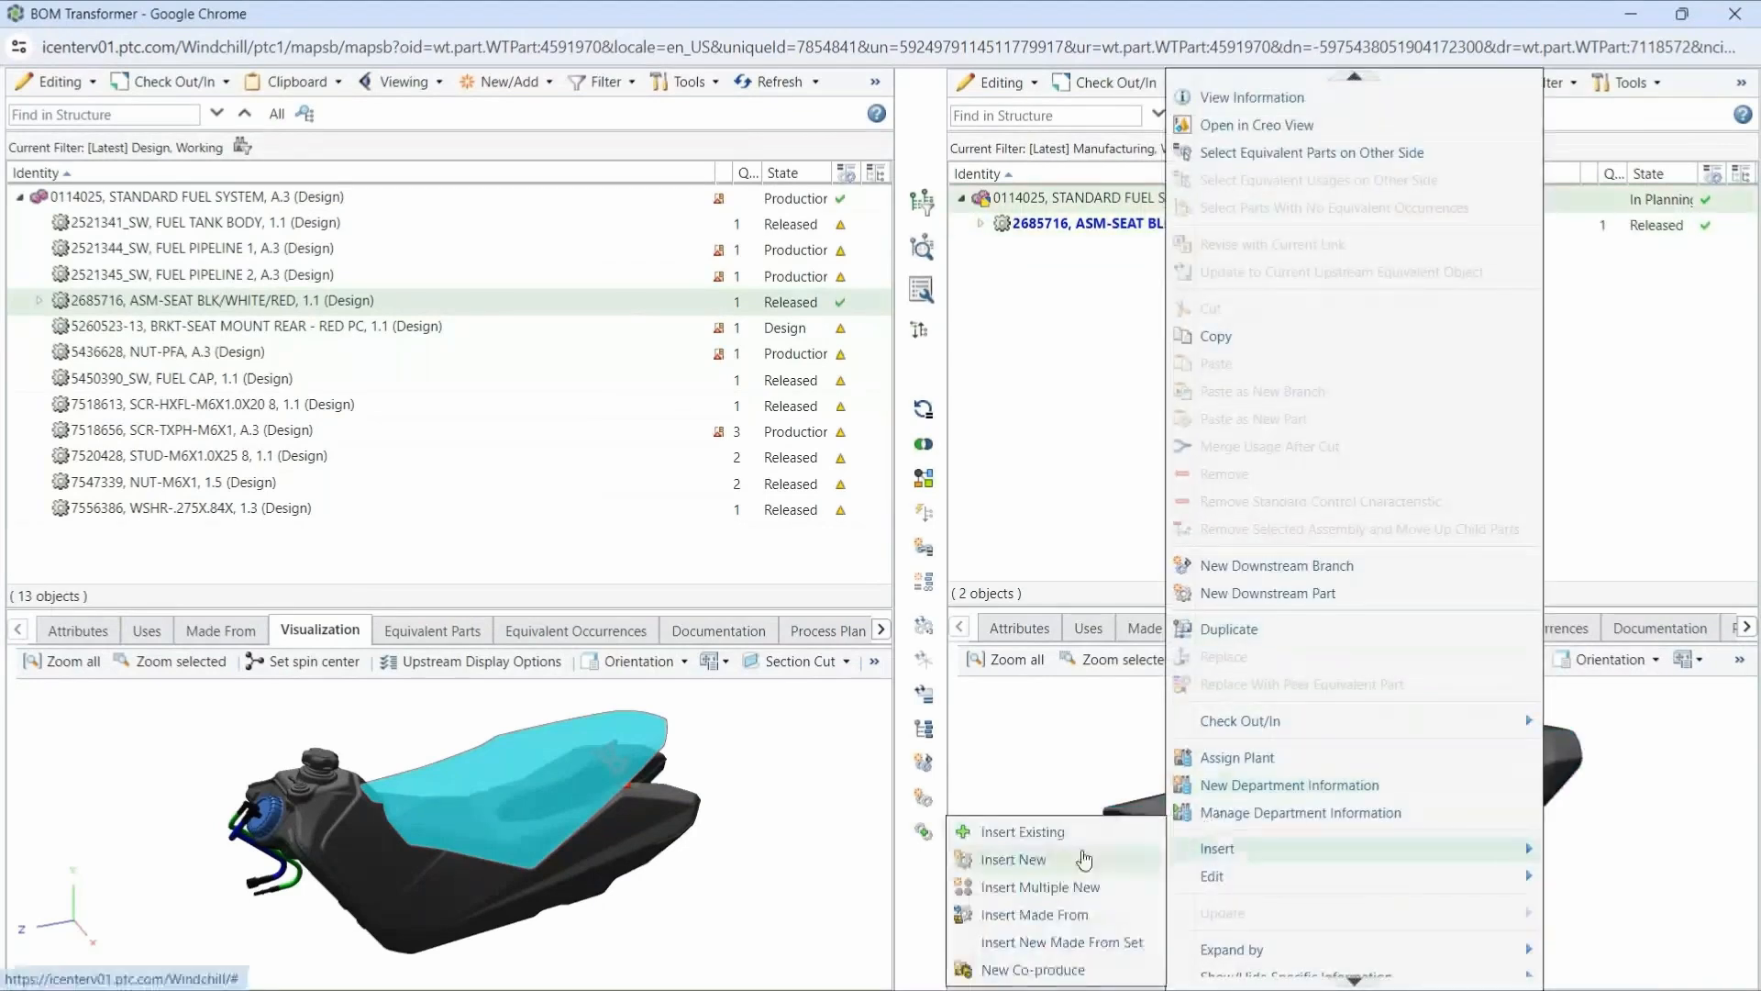
left_click(1085, 859)
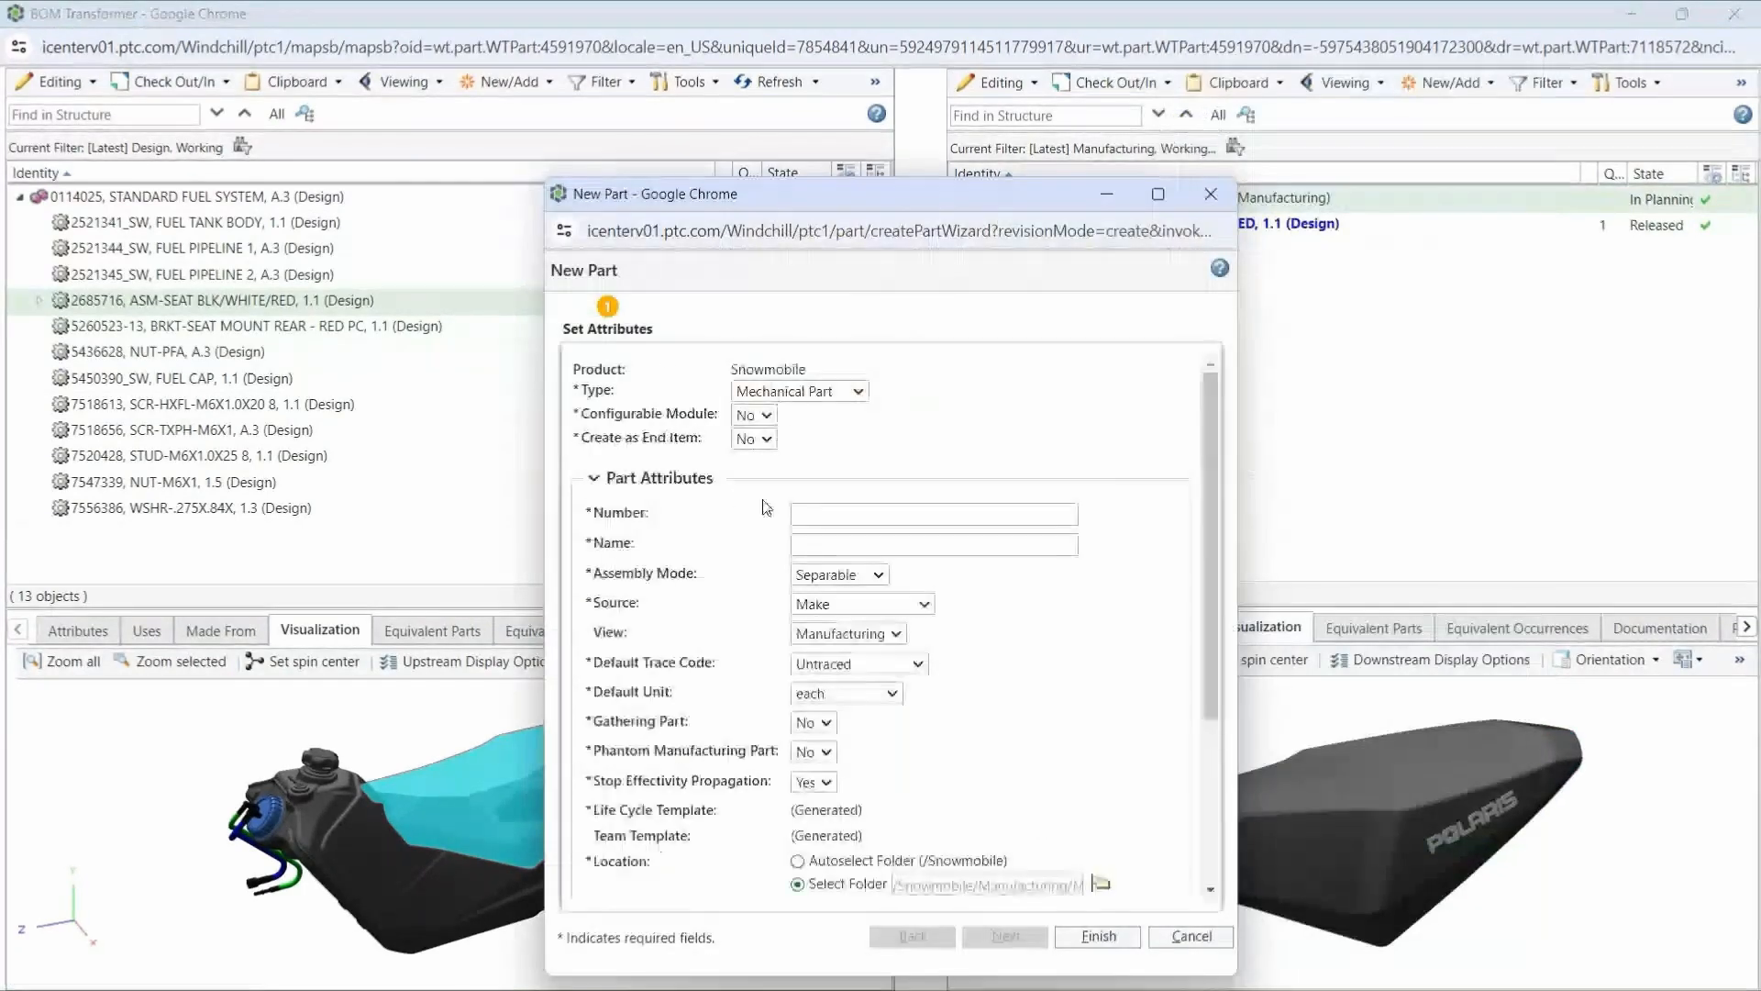
left_click(821, 514)
type("999-")
key("Tab")
type("Phant")
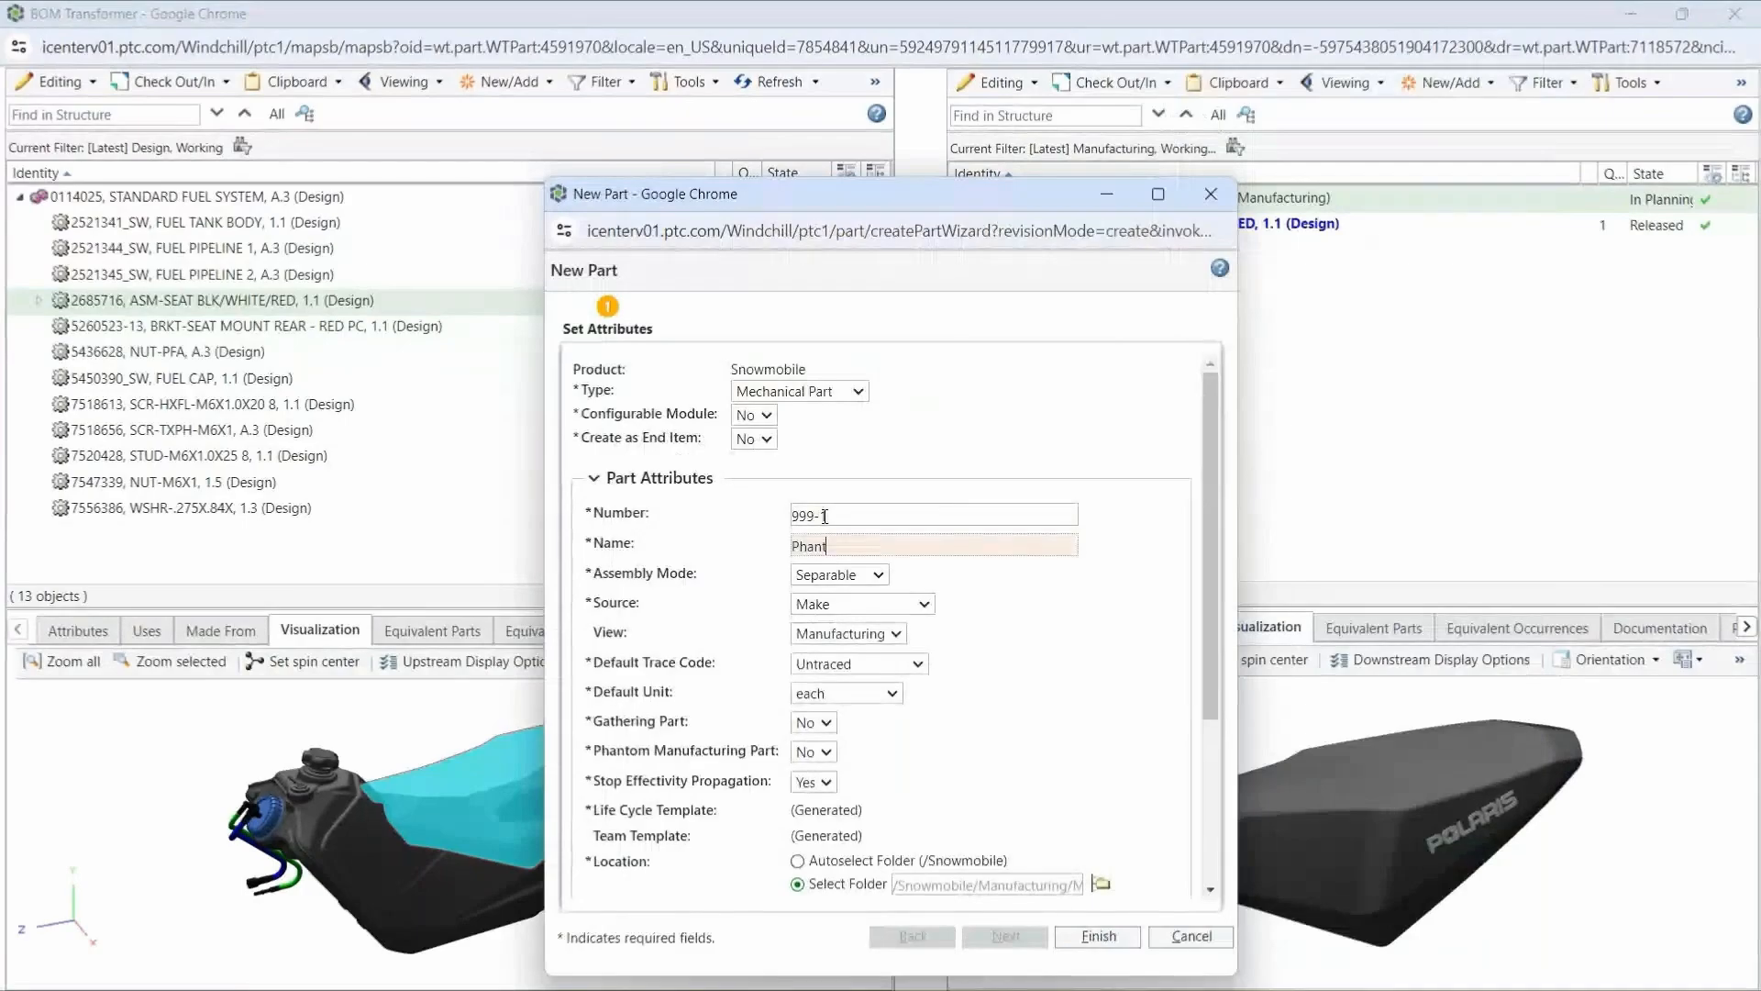
type("om Fuel Tank")
left_click(824, 752)
left_click(823, 794)
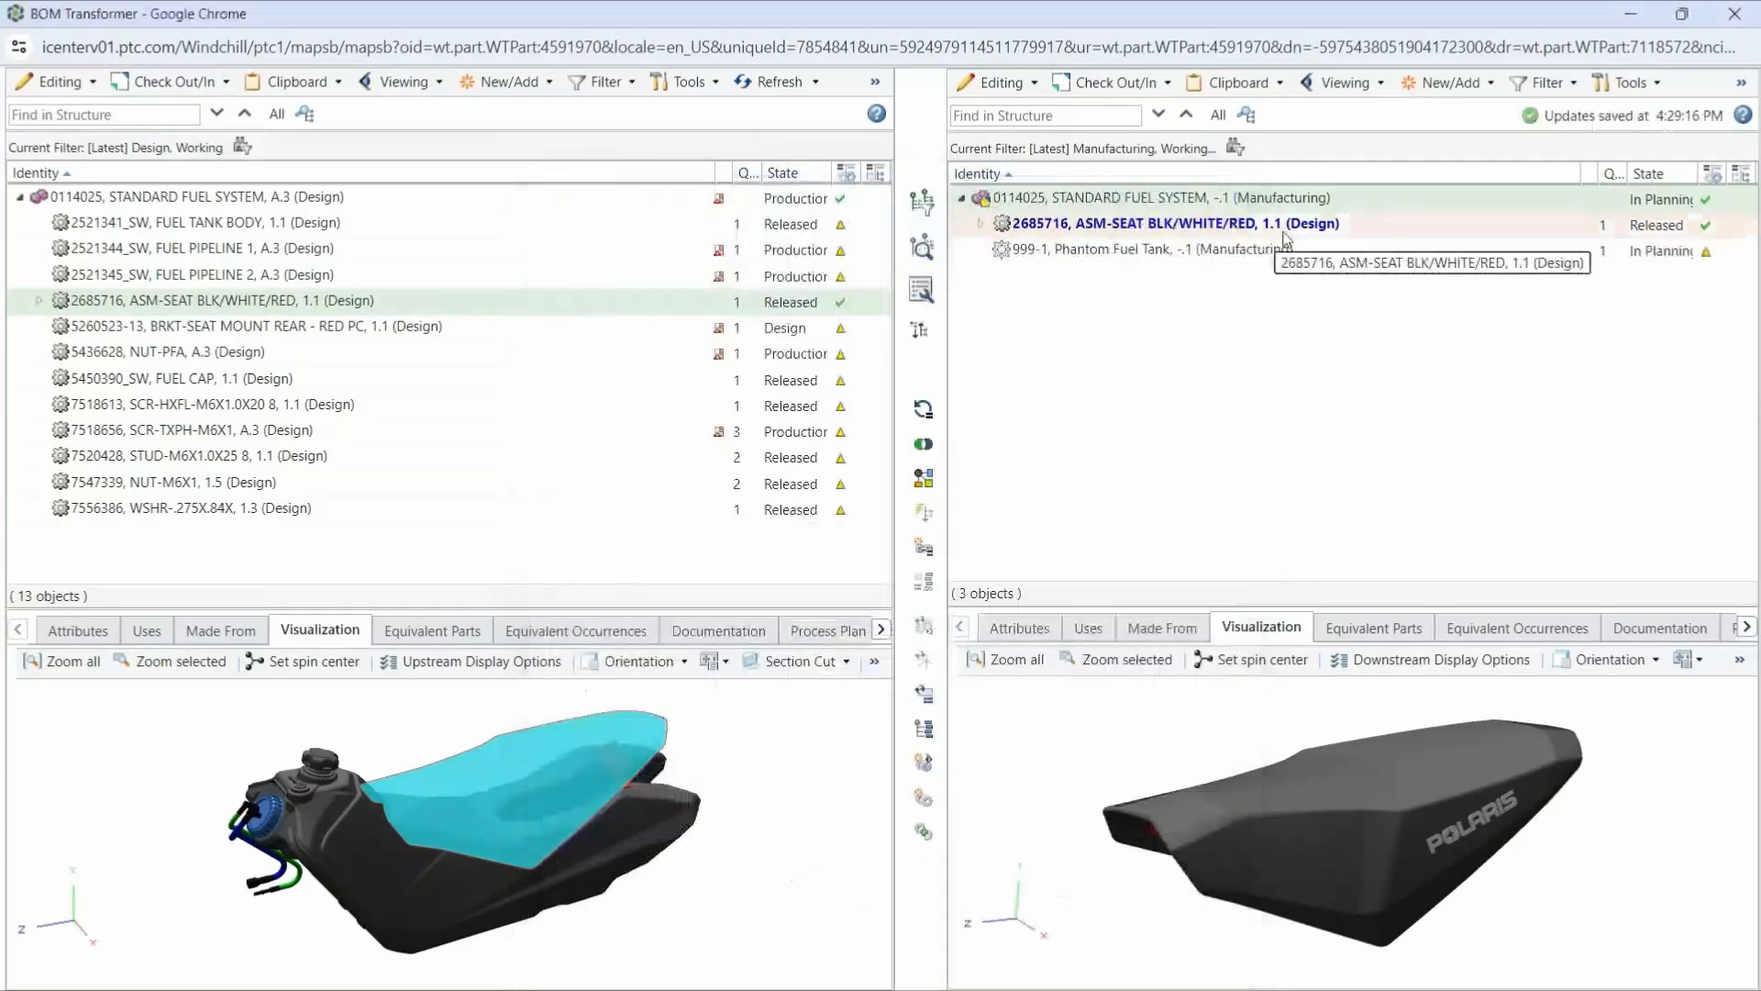
- Copy the FUEL TANK BODY from the design structure into Phantom Fuel Tank in the manufacturing structure
left_click(404, 884)
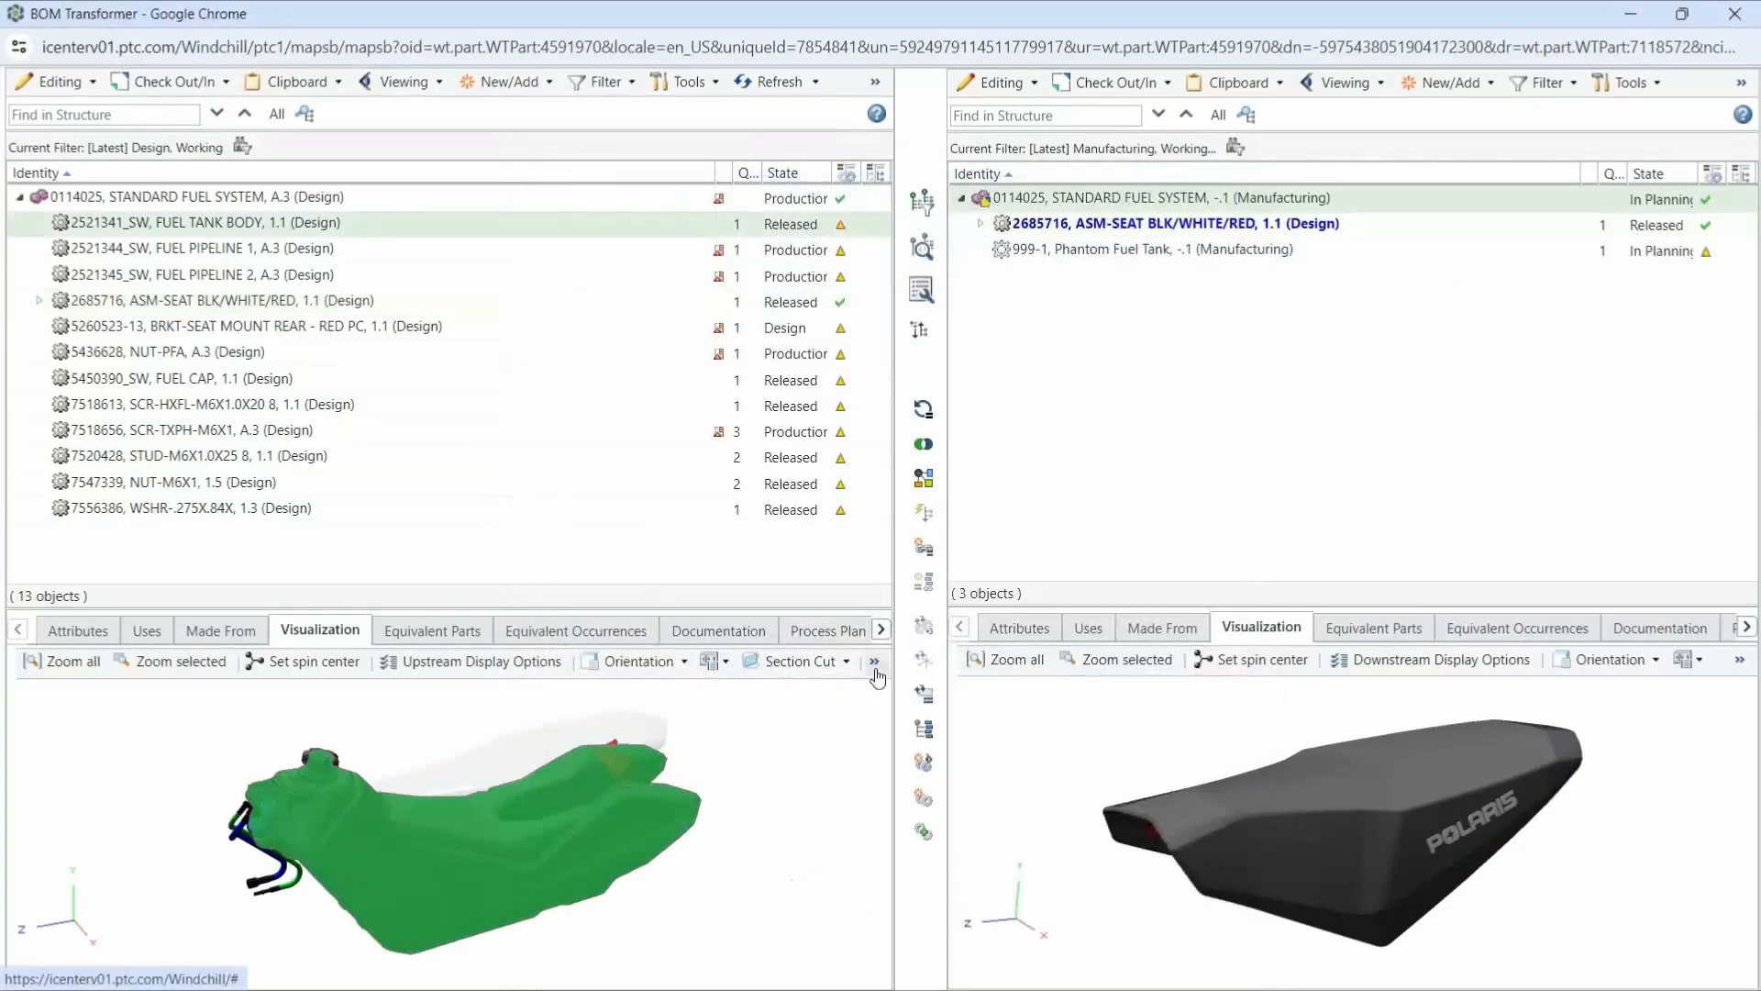
left_click(875, 82)
left_click(927, 448)
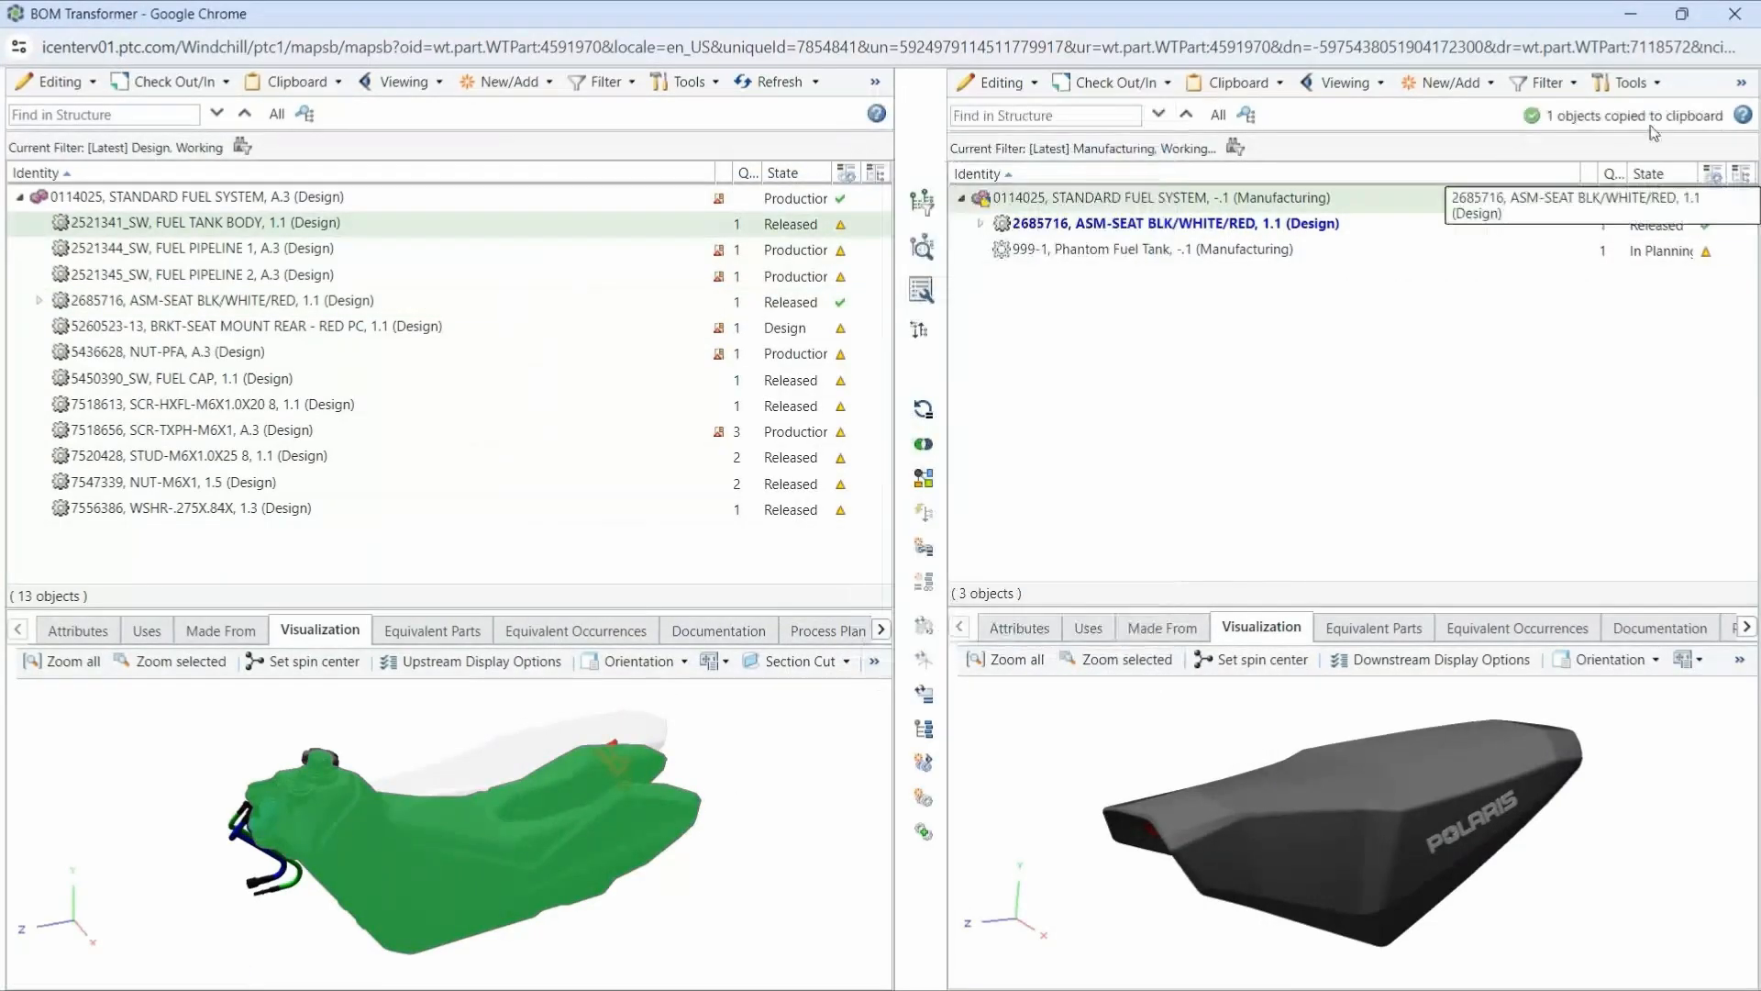
right_click(1146, 249)
left_click(1188, 361)
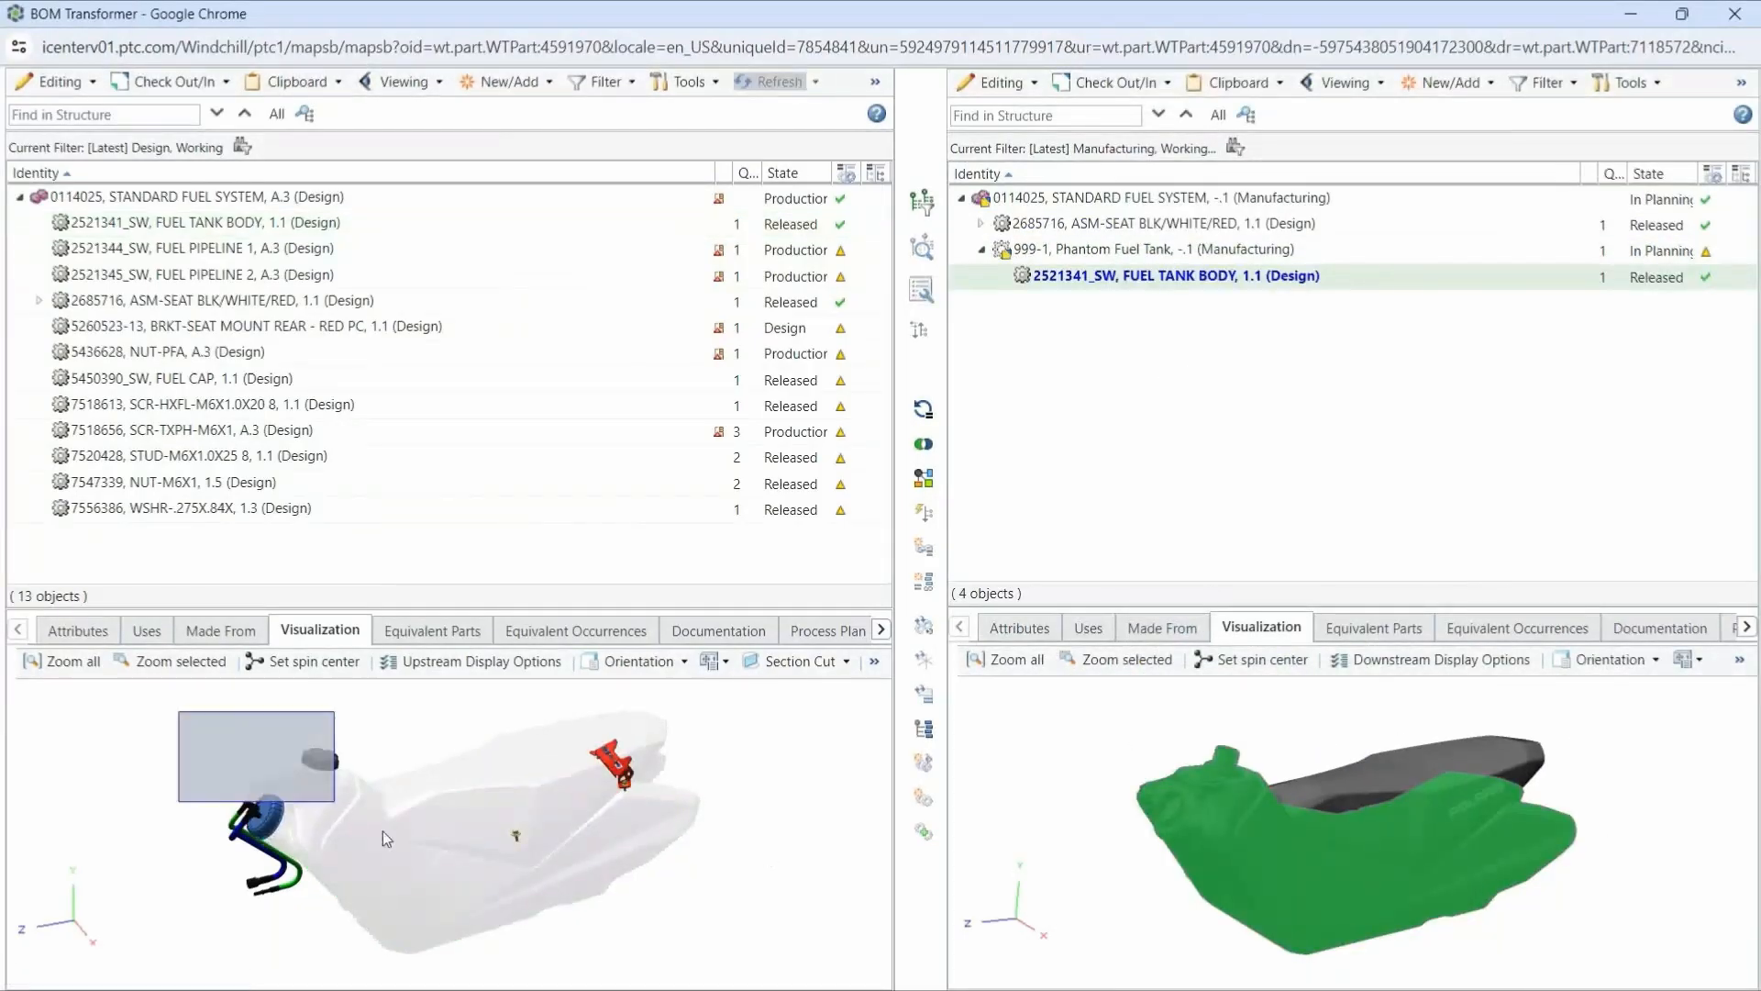
- Copy the fuel cap, both fuel pipelines, NUT-PFA, the SCR-HXFL screw and the washer from the design model into Phantom Fuel Tank
left_click_drag(382, 831, 563, 954)
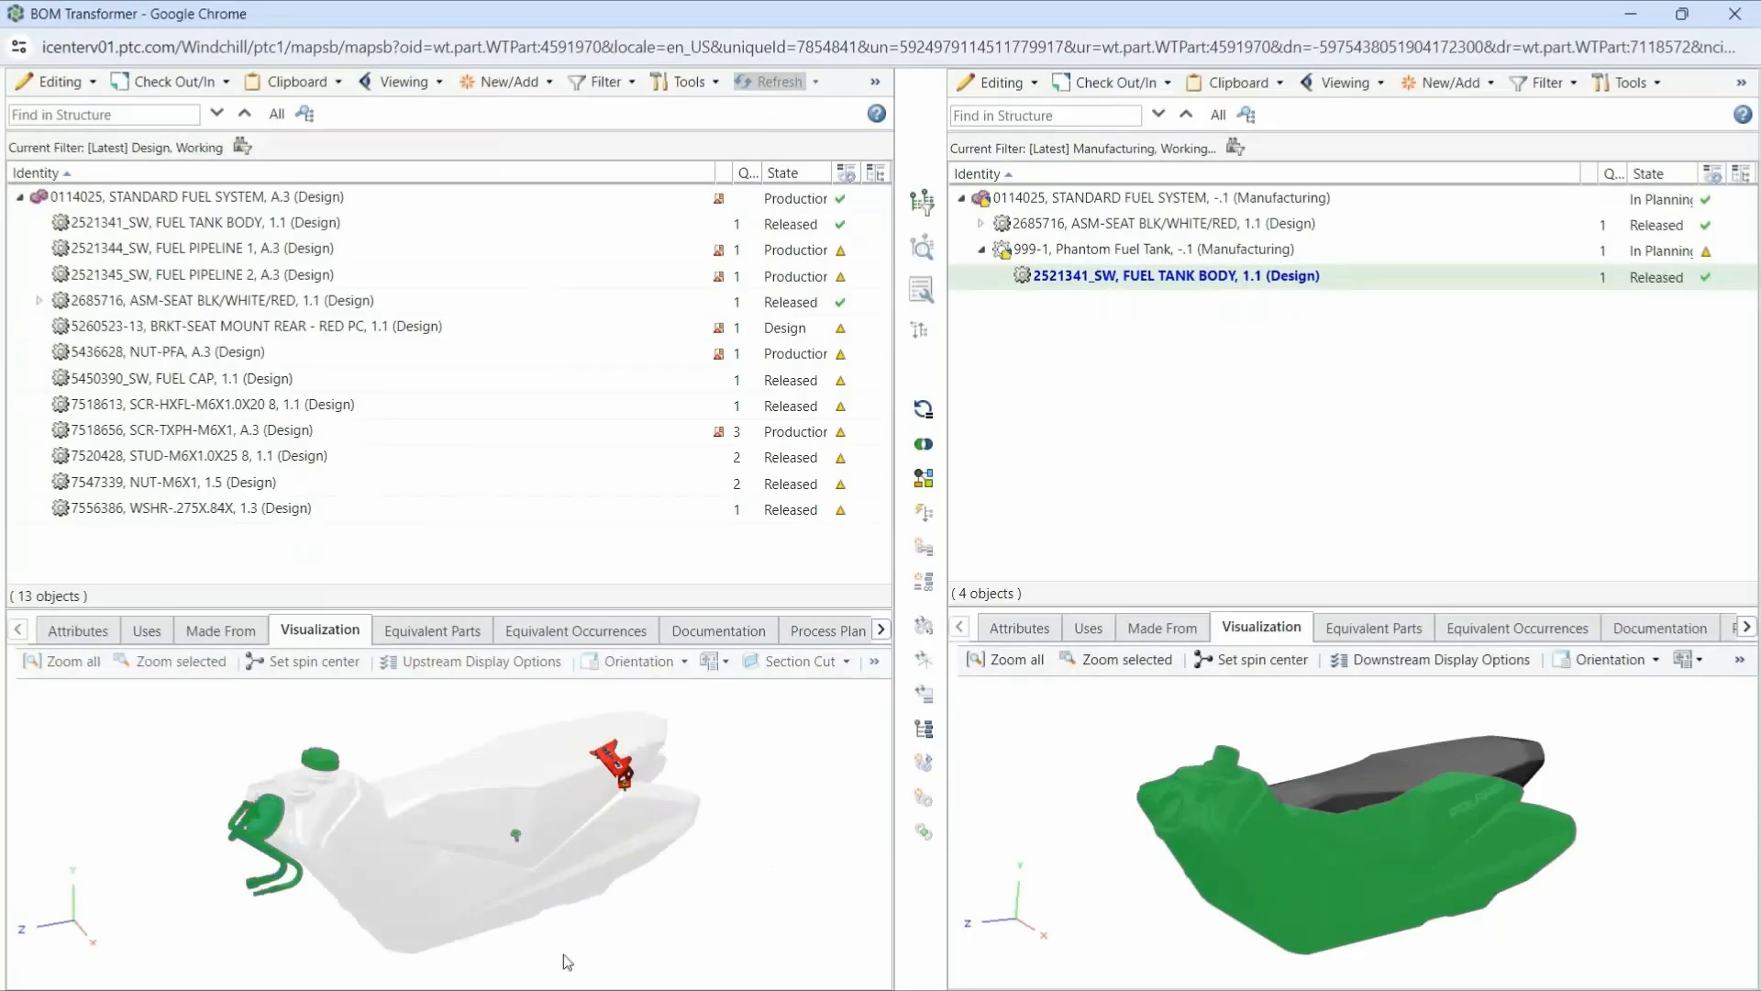
key("ctrl+c")
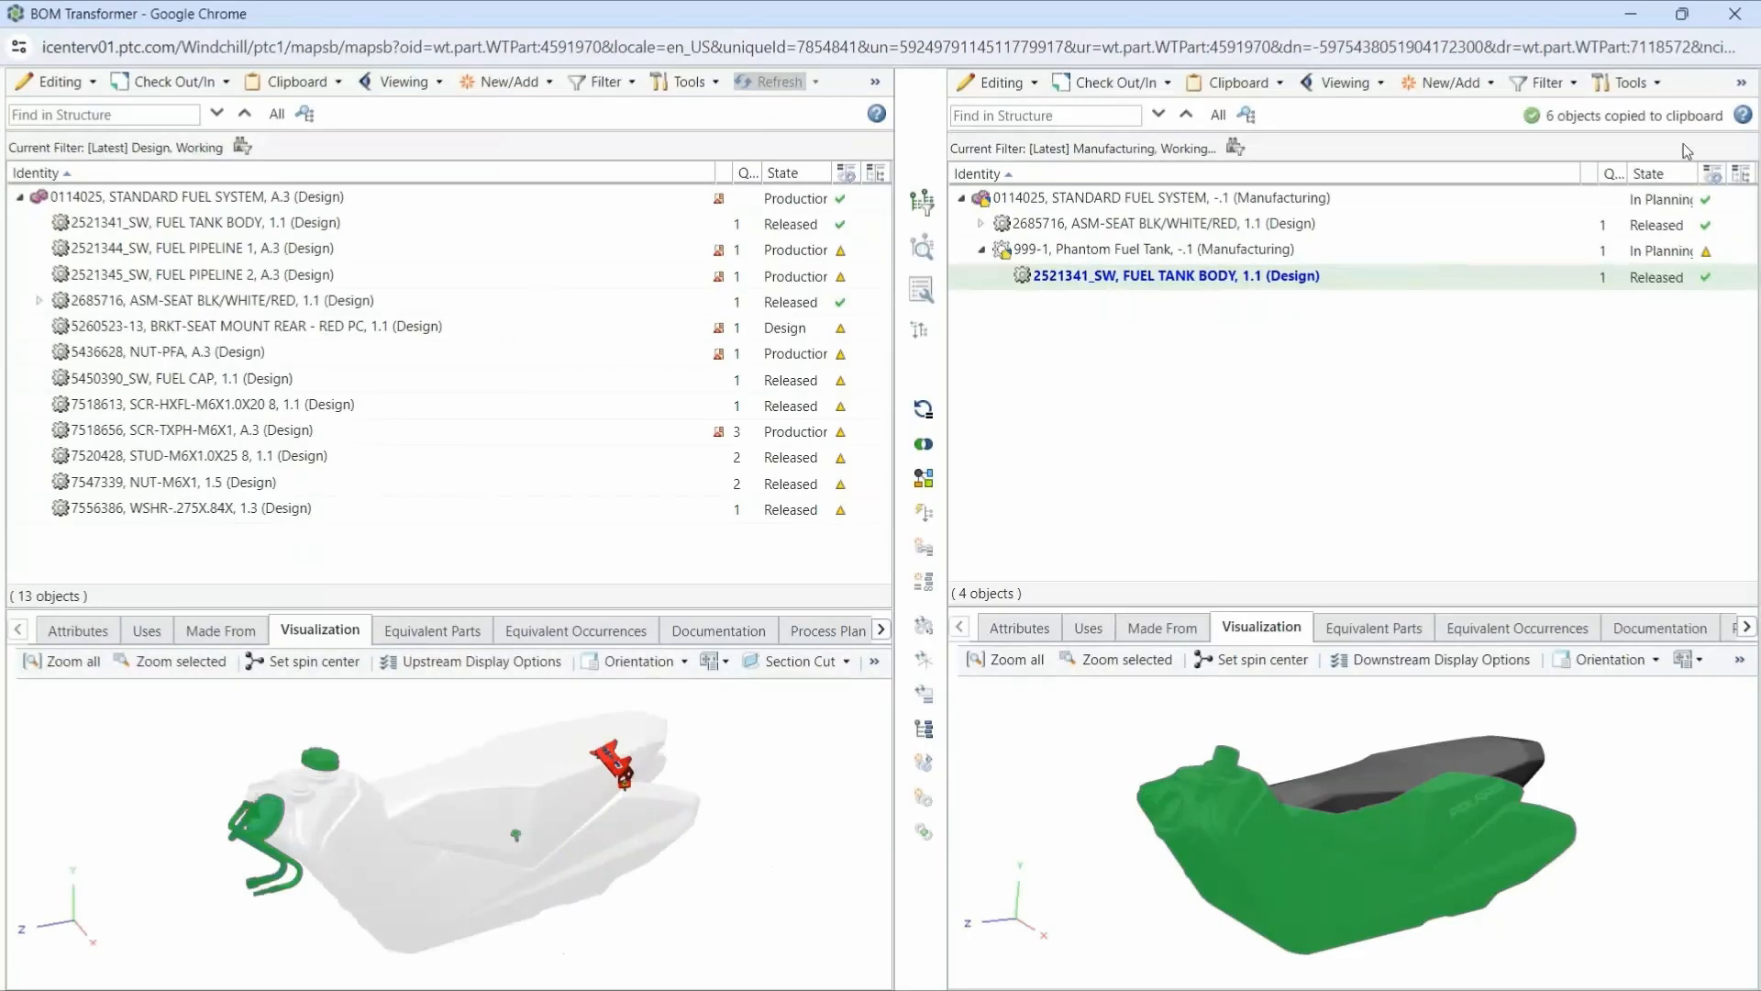
left_click(1140, 250)
key("ctrl+v")
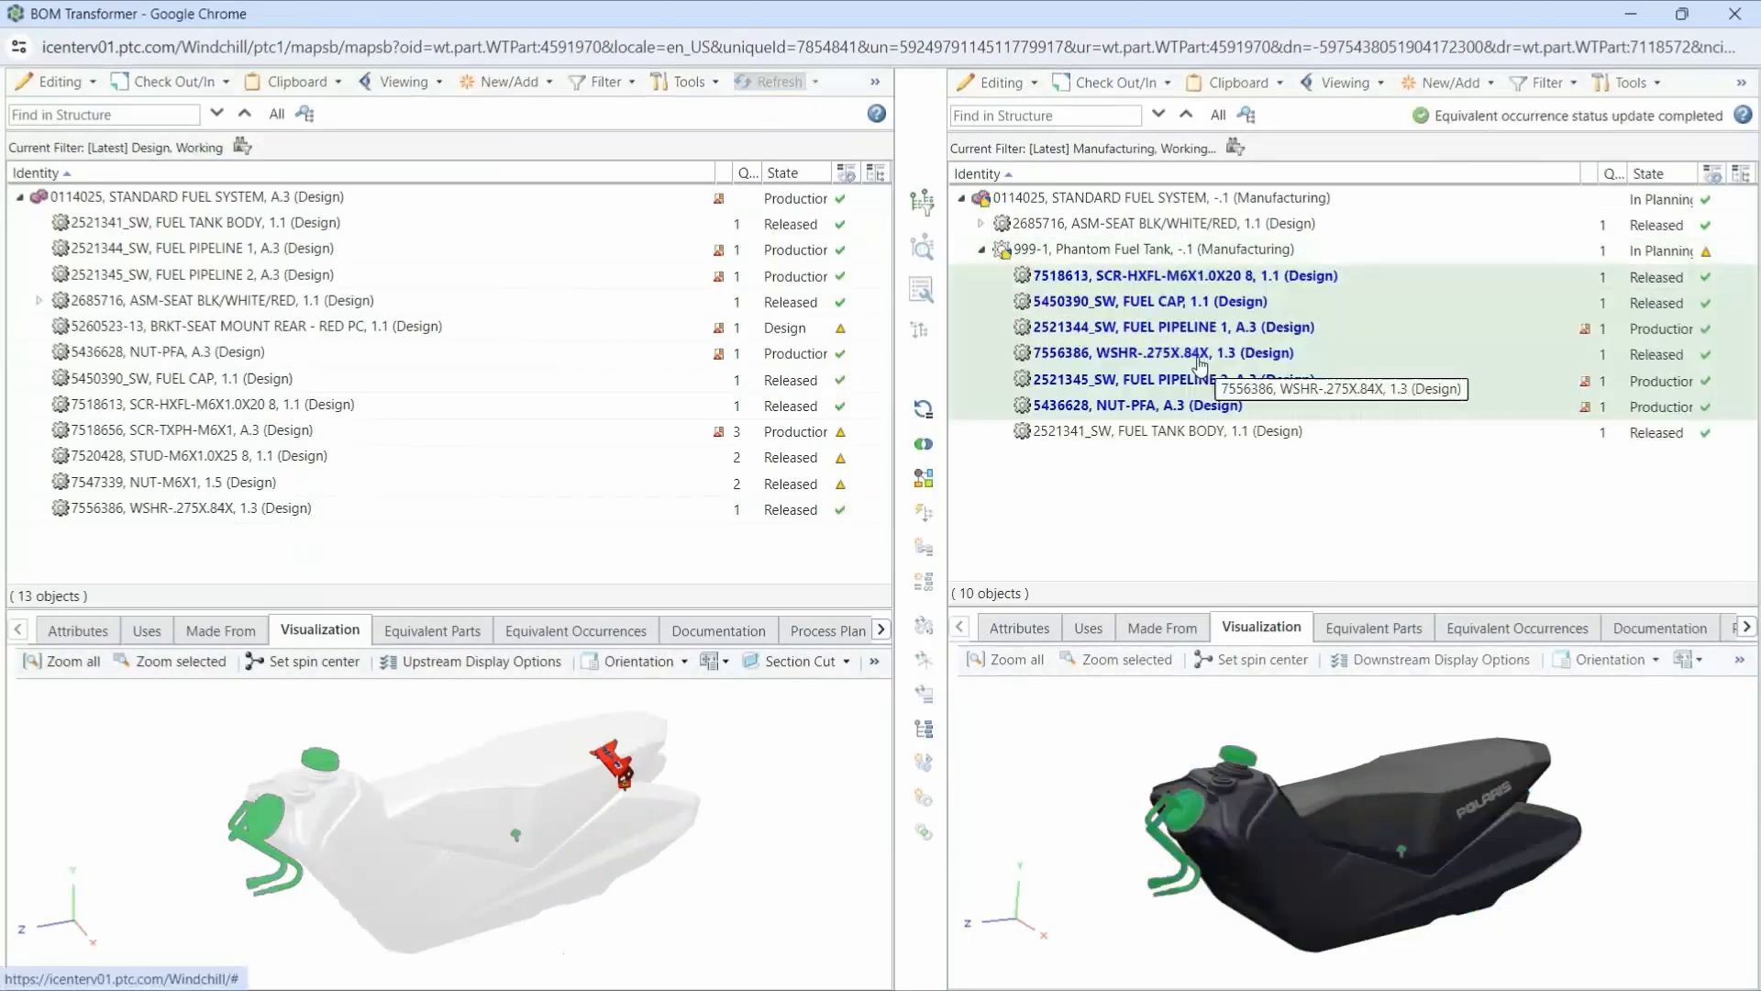
- Insert a new part numbered 999-2, named Bracket Kit, under the manufacturing STANDARD FUEL SYSTEM
left_click(1226, 198)
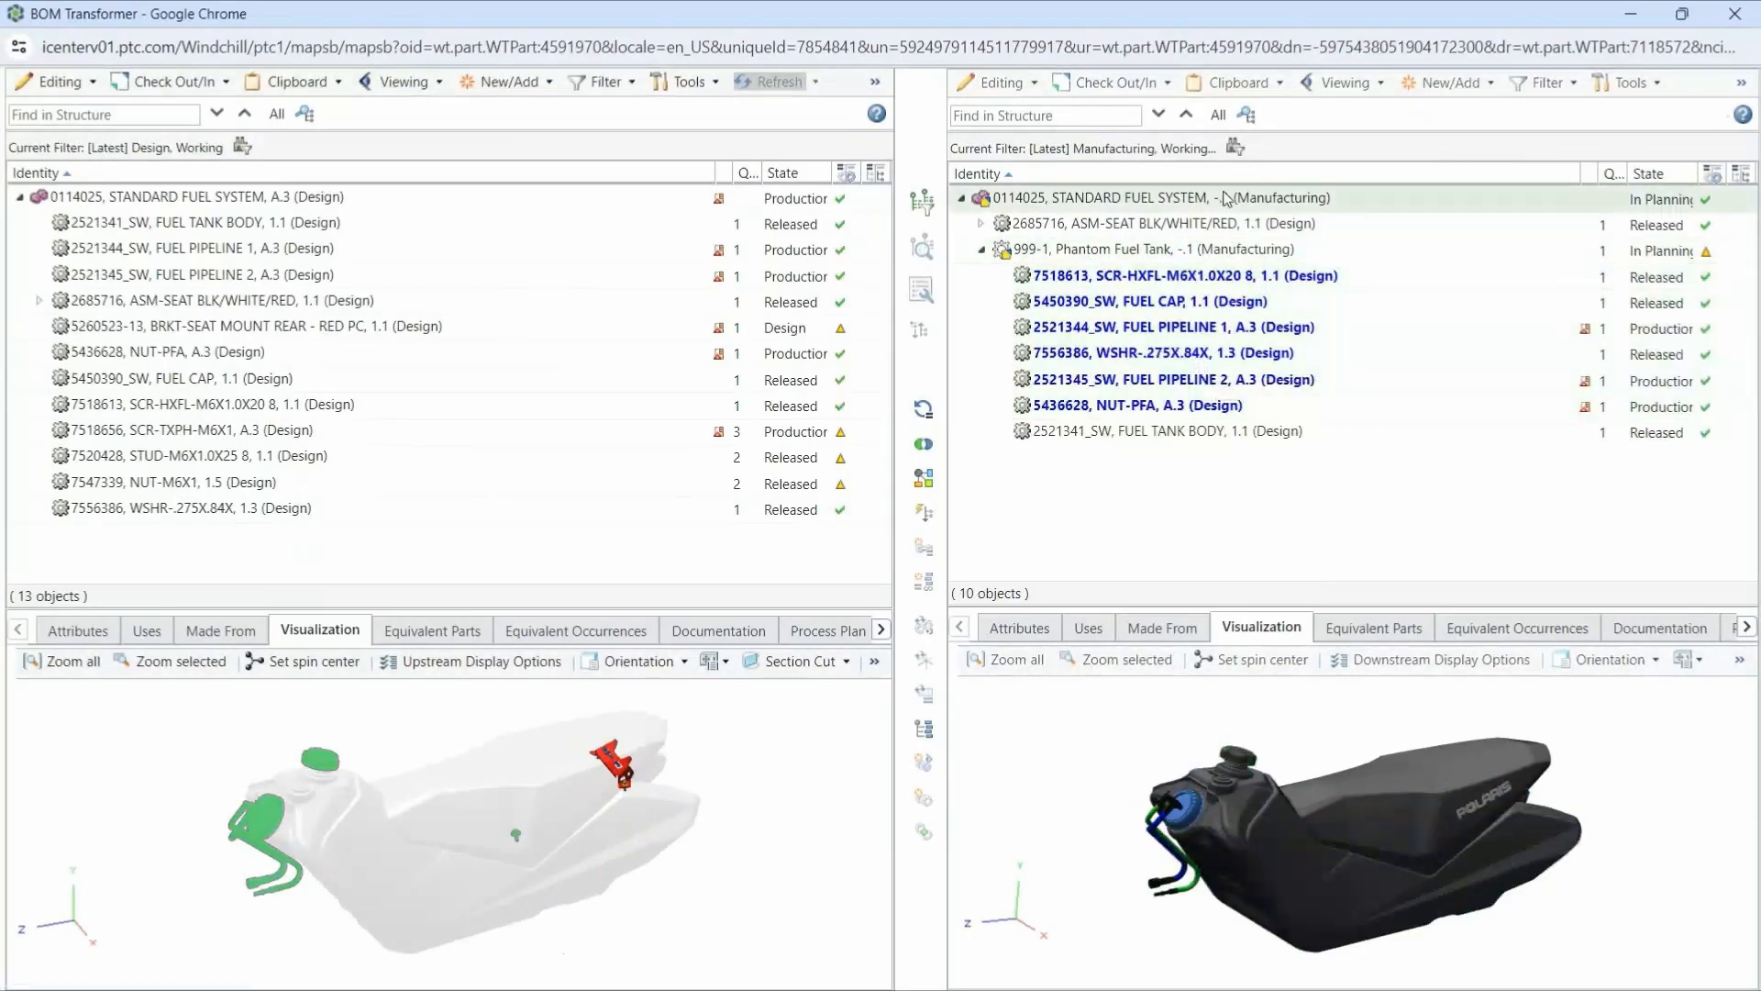
right_click(1227, 199)
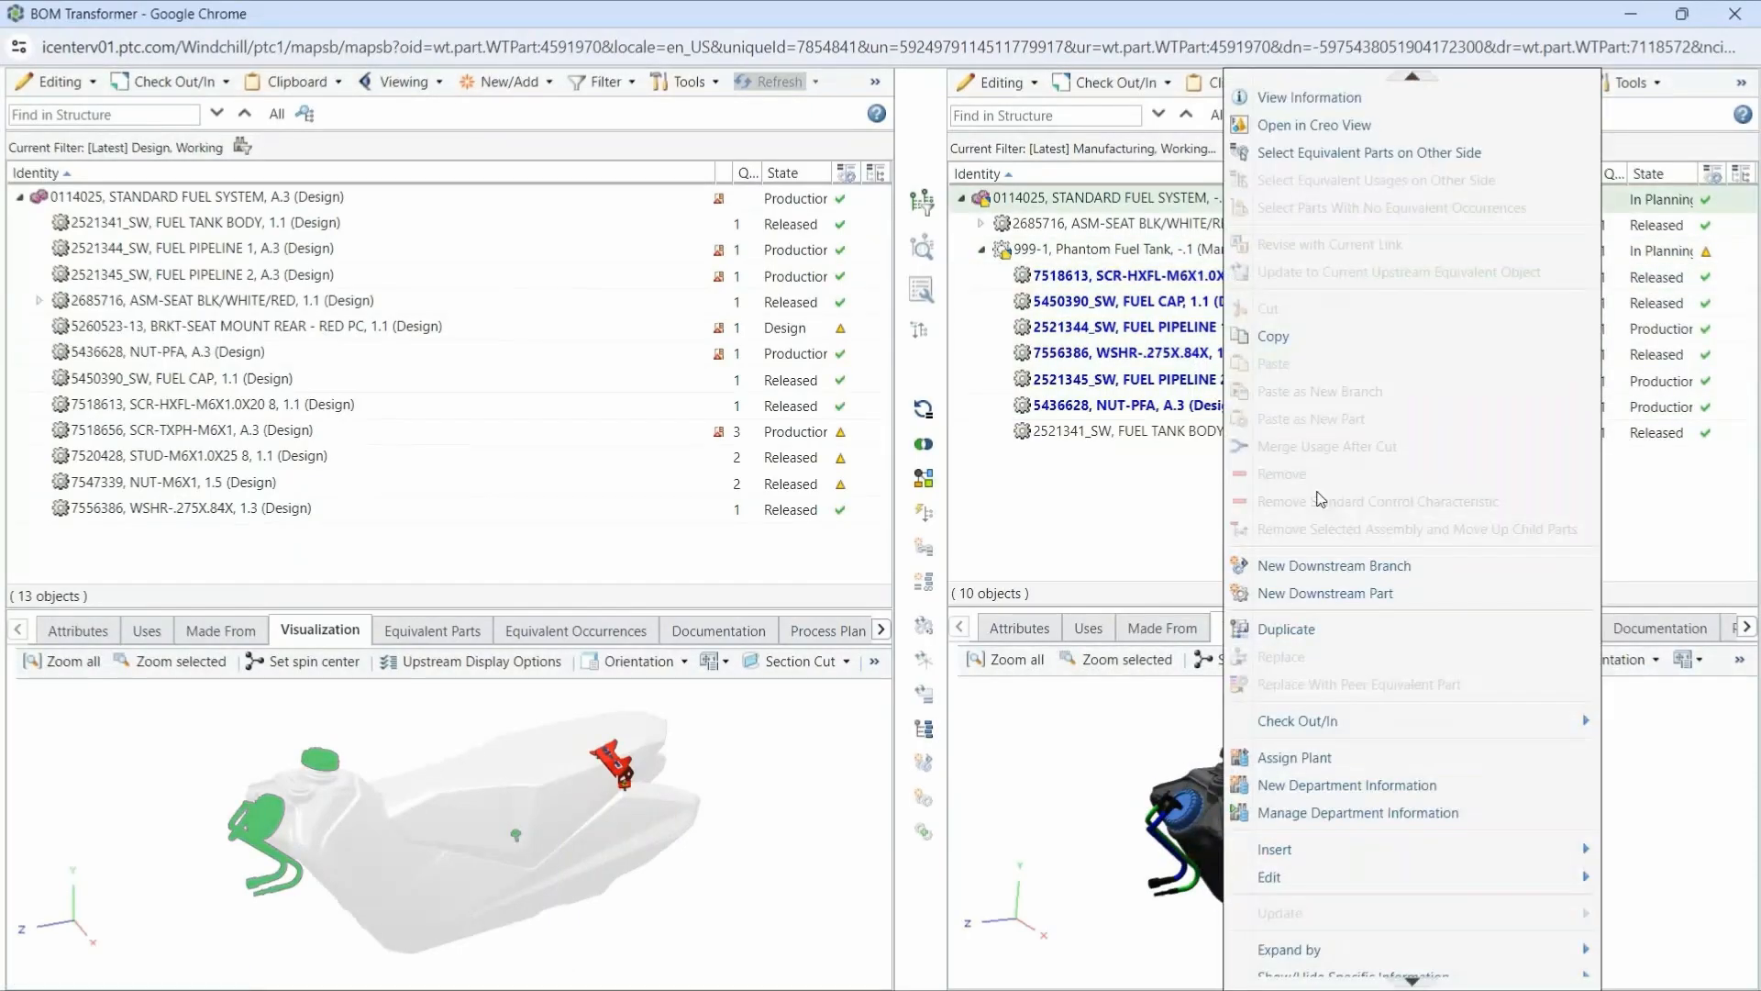
left_click(757, 389)
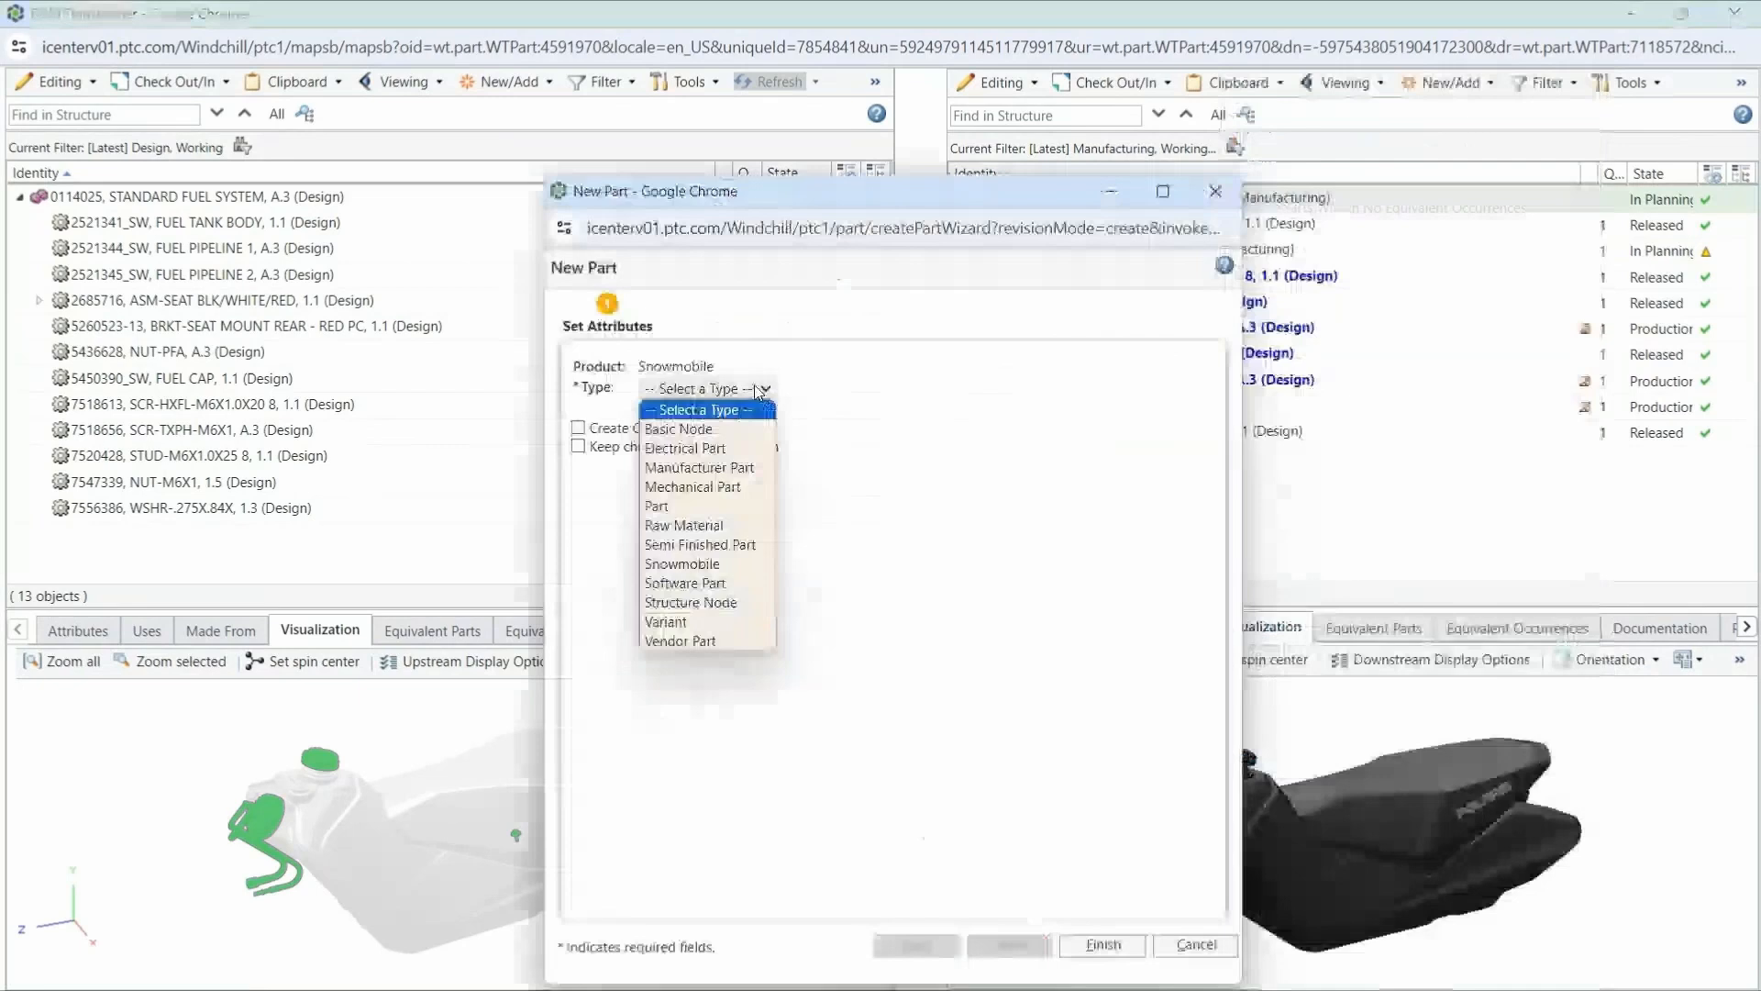
left_click(692, 486)
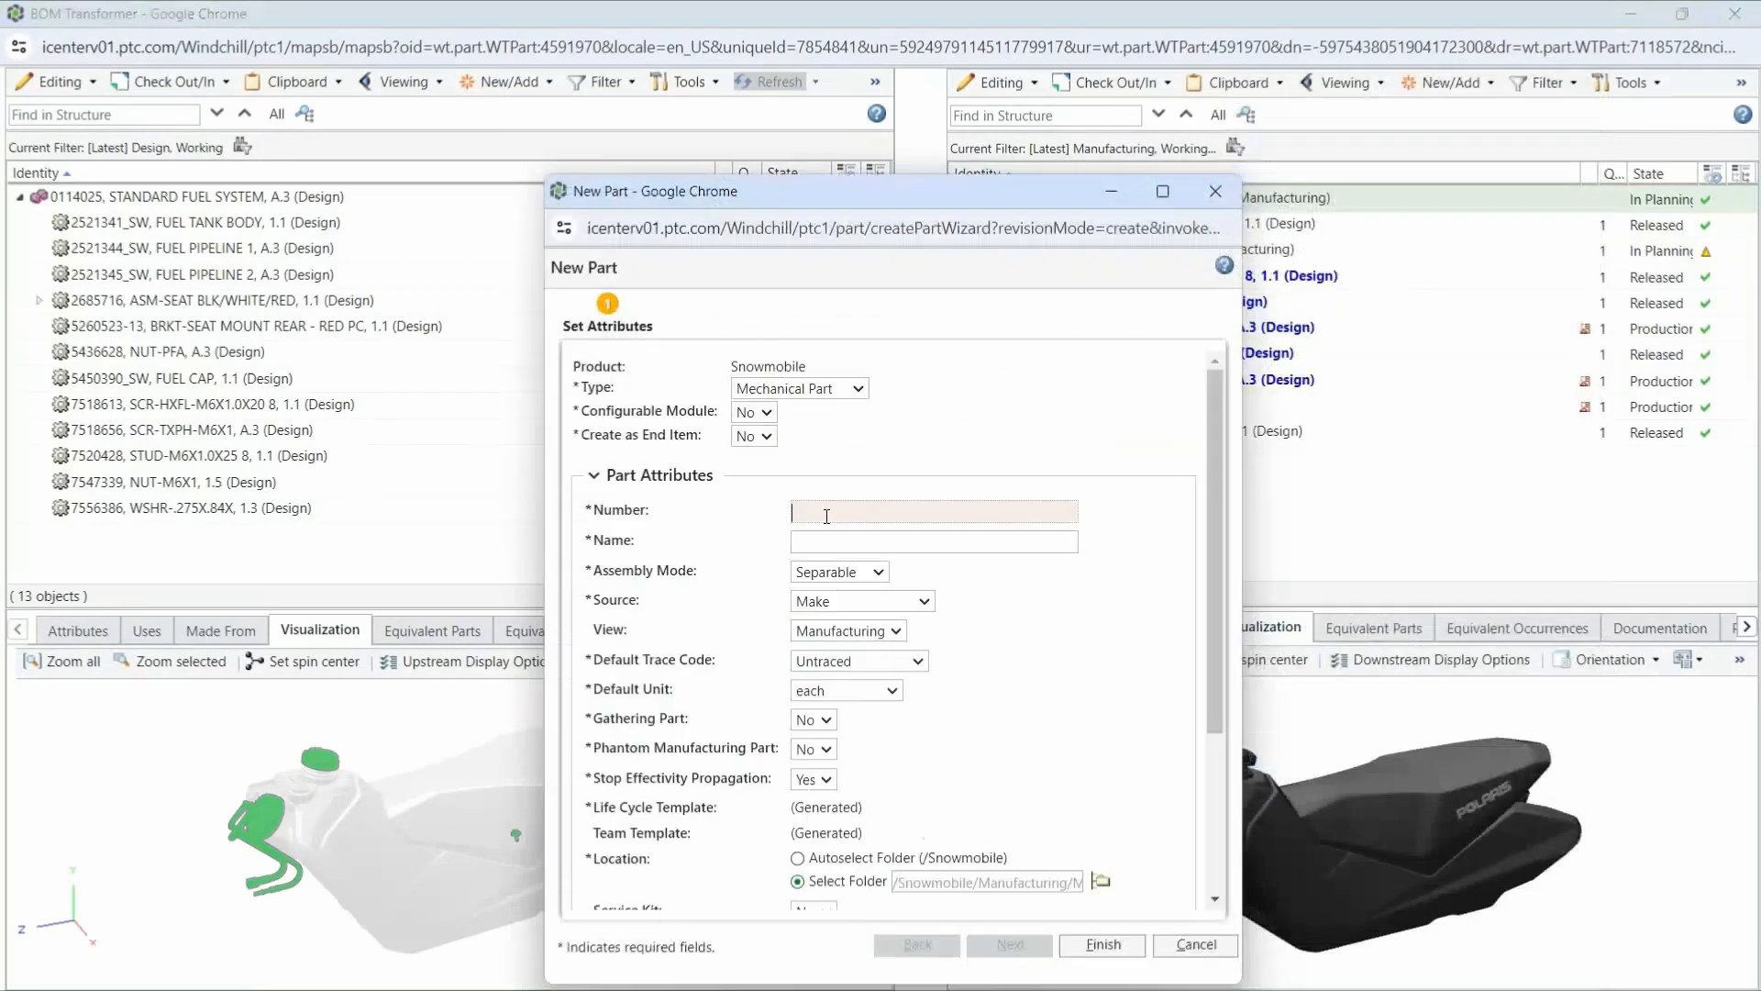
type("999-2")
key("Tab")
type("B")
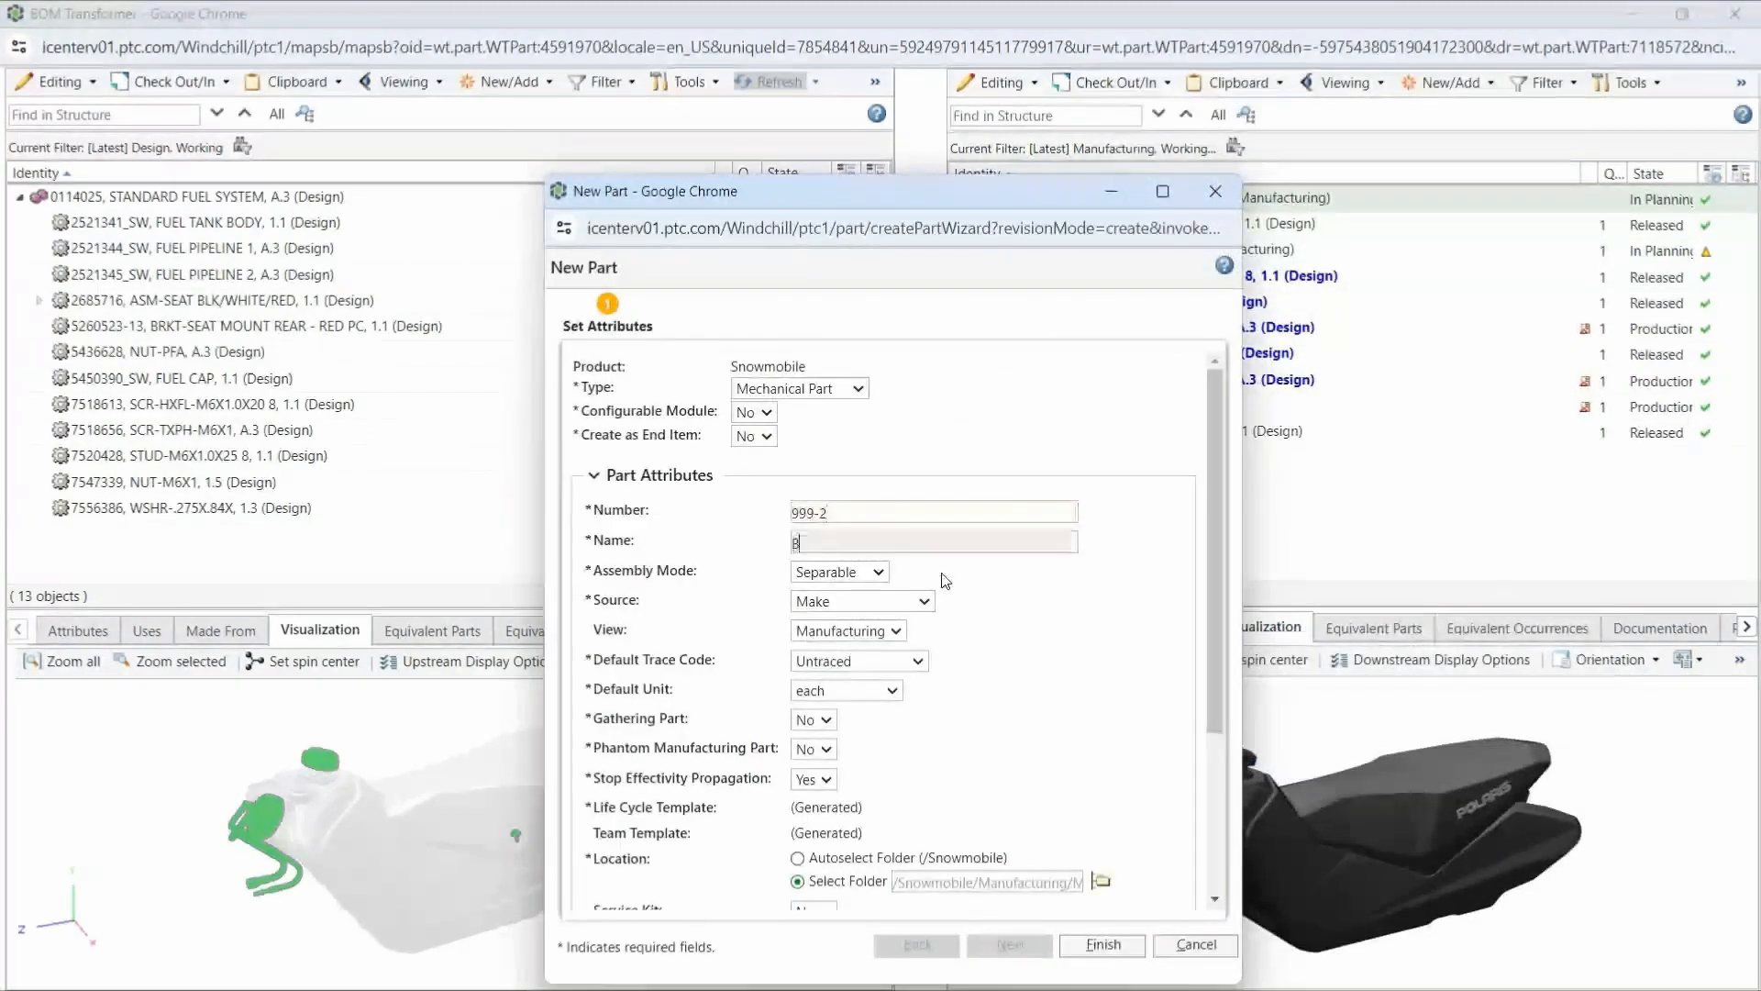
type("racket Kit")
left_click(1103, 949)
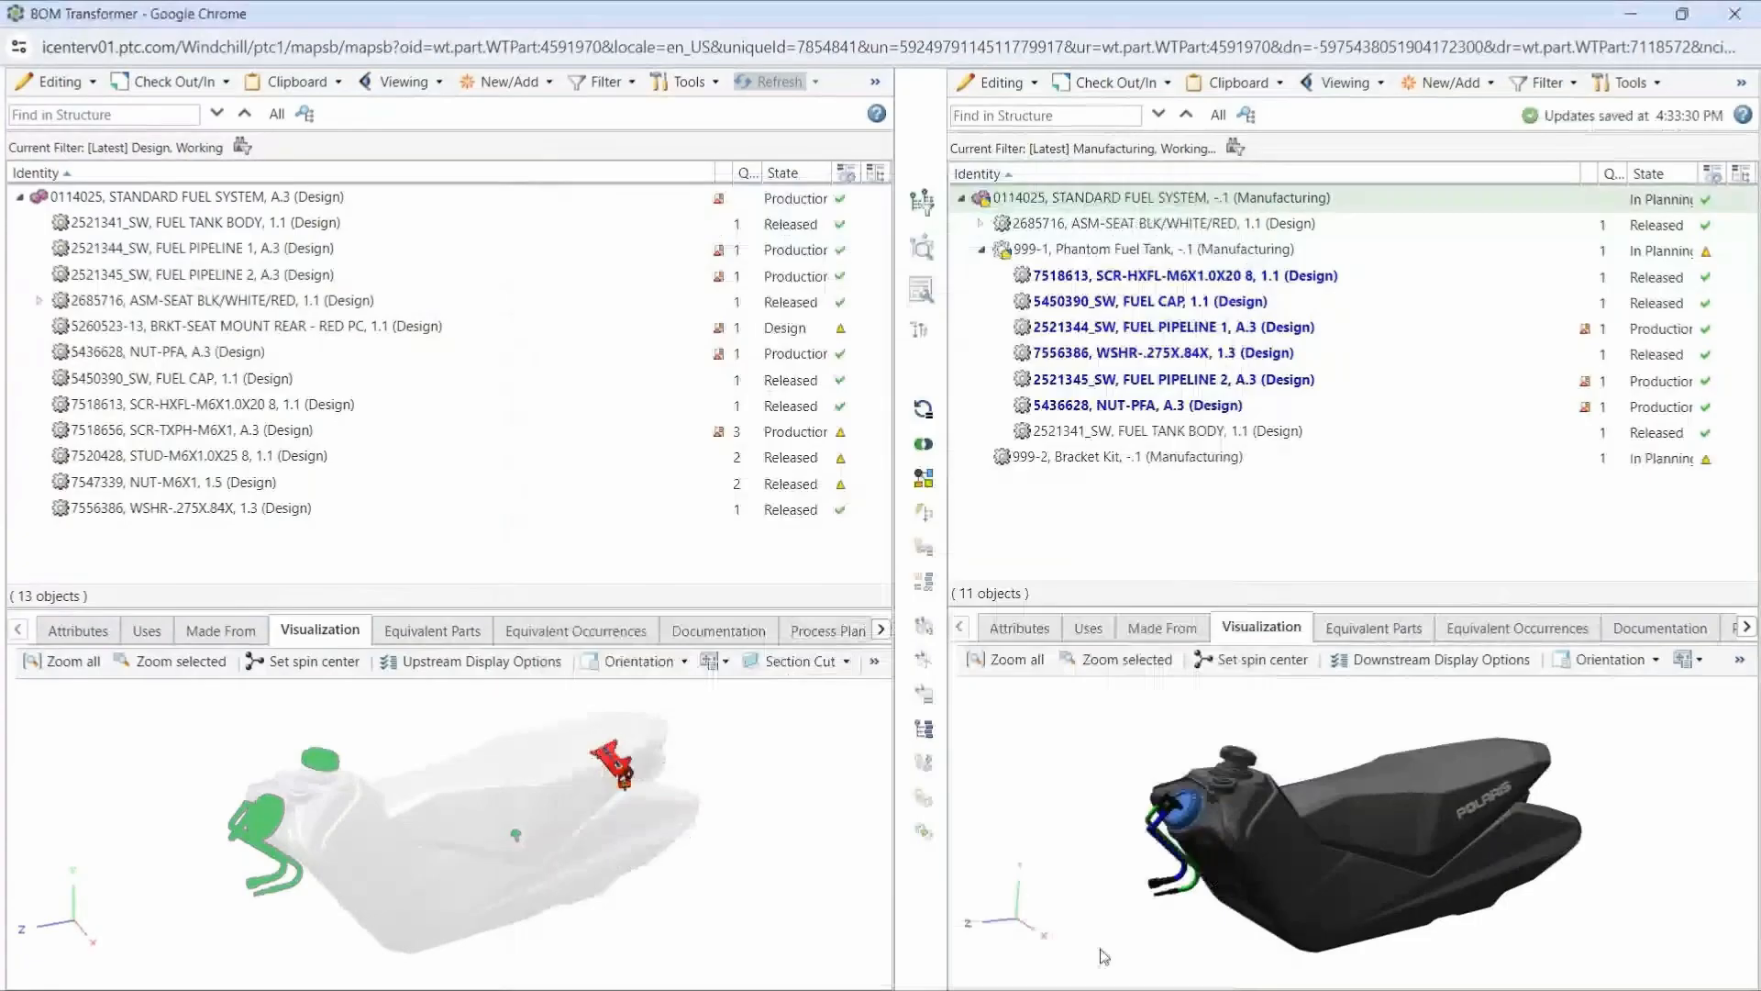
- Add the BRKT-SEAT MOUNT REAR - RED PC bracket and the NUT-M6X1 nuts from the design structure to Bracket Kit
scroll(666, 744, "up", 5)
left_click(502, 833)
left_click_drag(275, 326, 1136, 463)
left_click(284, 487)
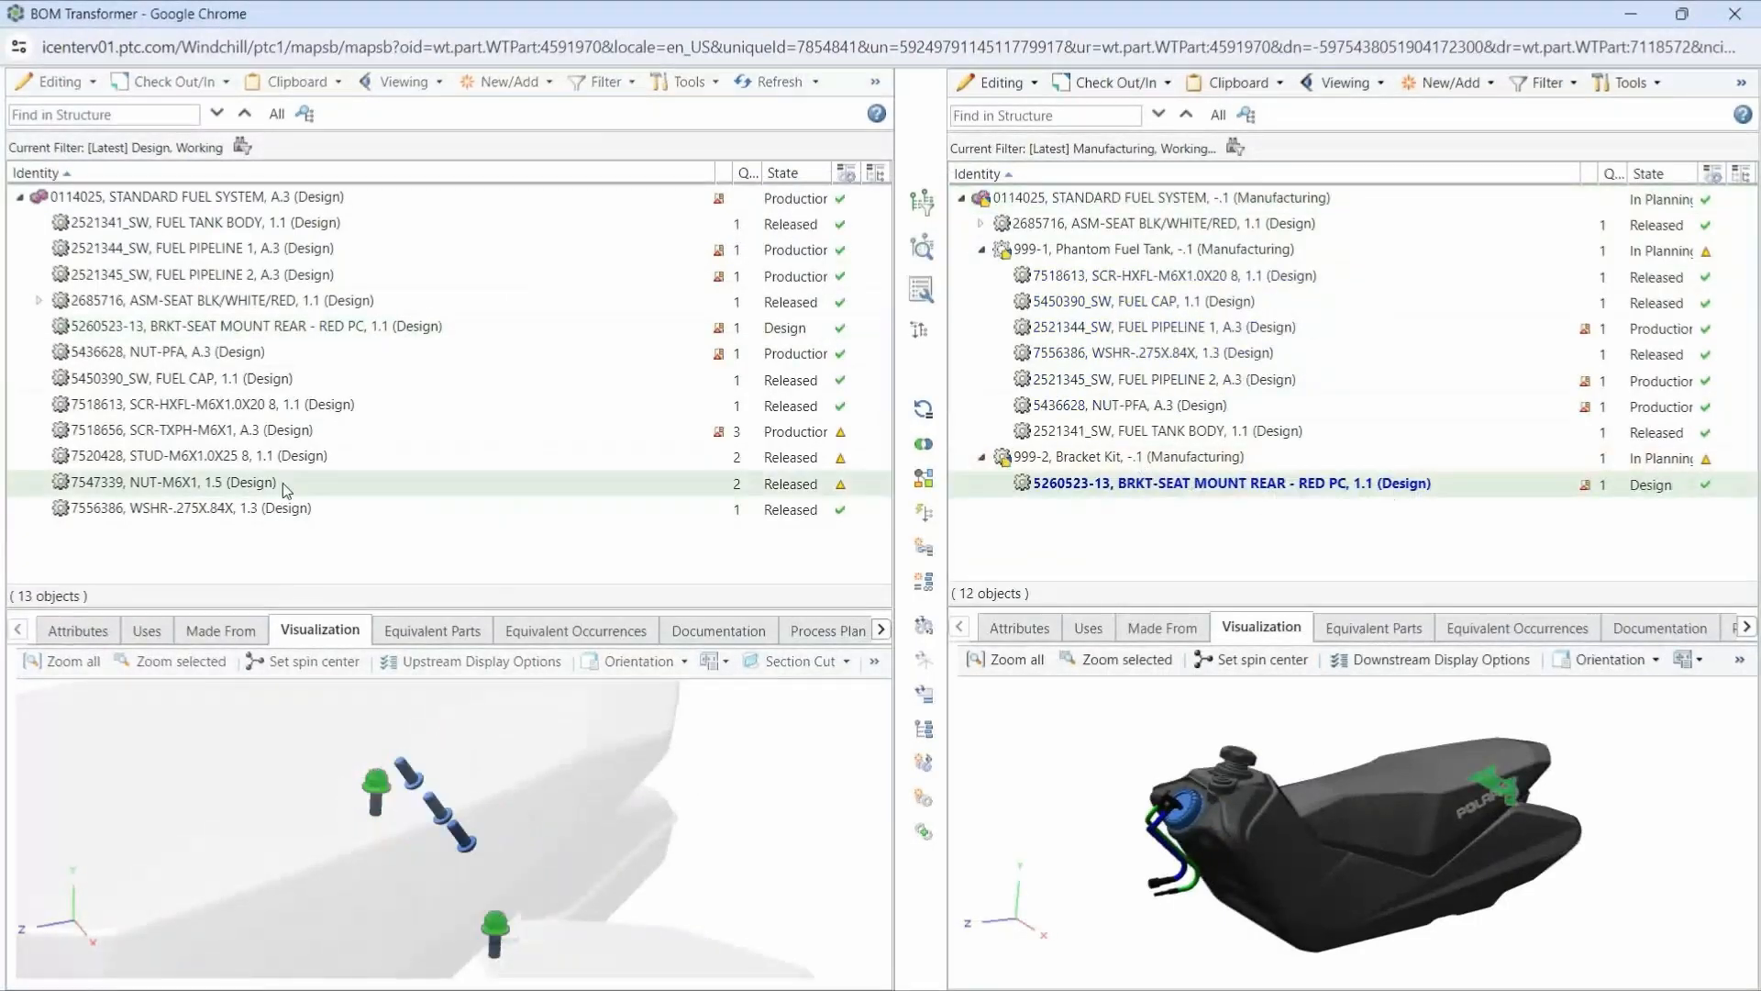
left_click_drag(282, 483, 1031, 462)
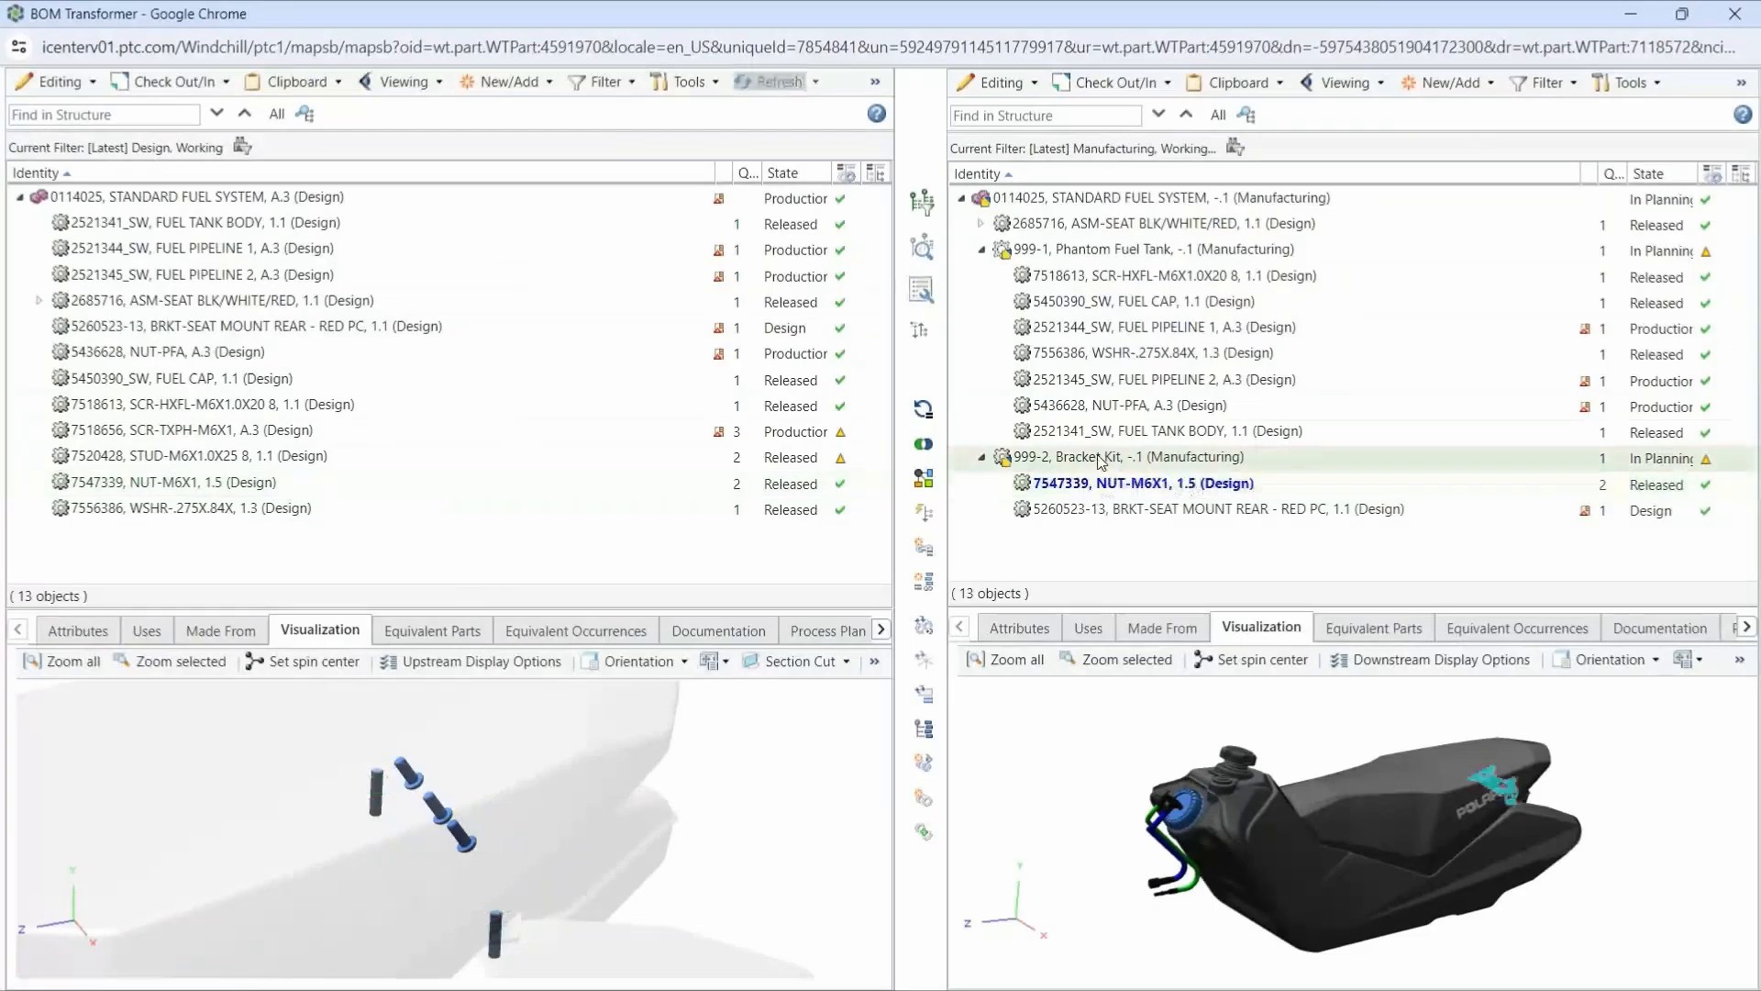
- Isolate Bracket Kit in the downstream model and copy only the middle SCR-TXPH-M6X1 screw from the design model into it
left_click(1675, 655)
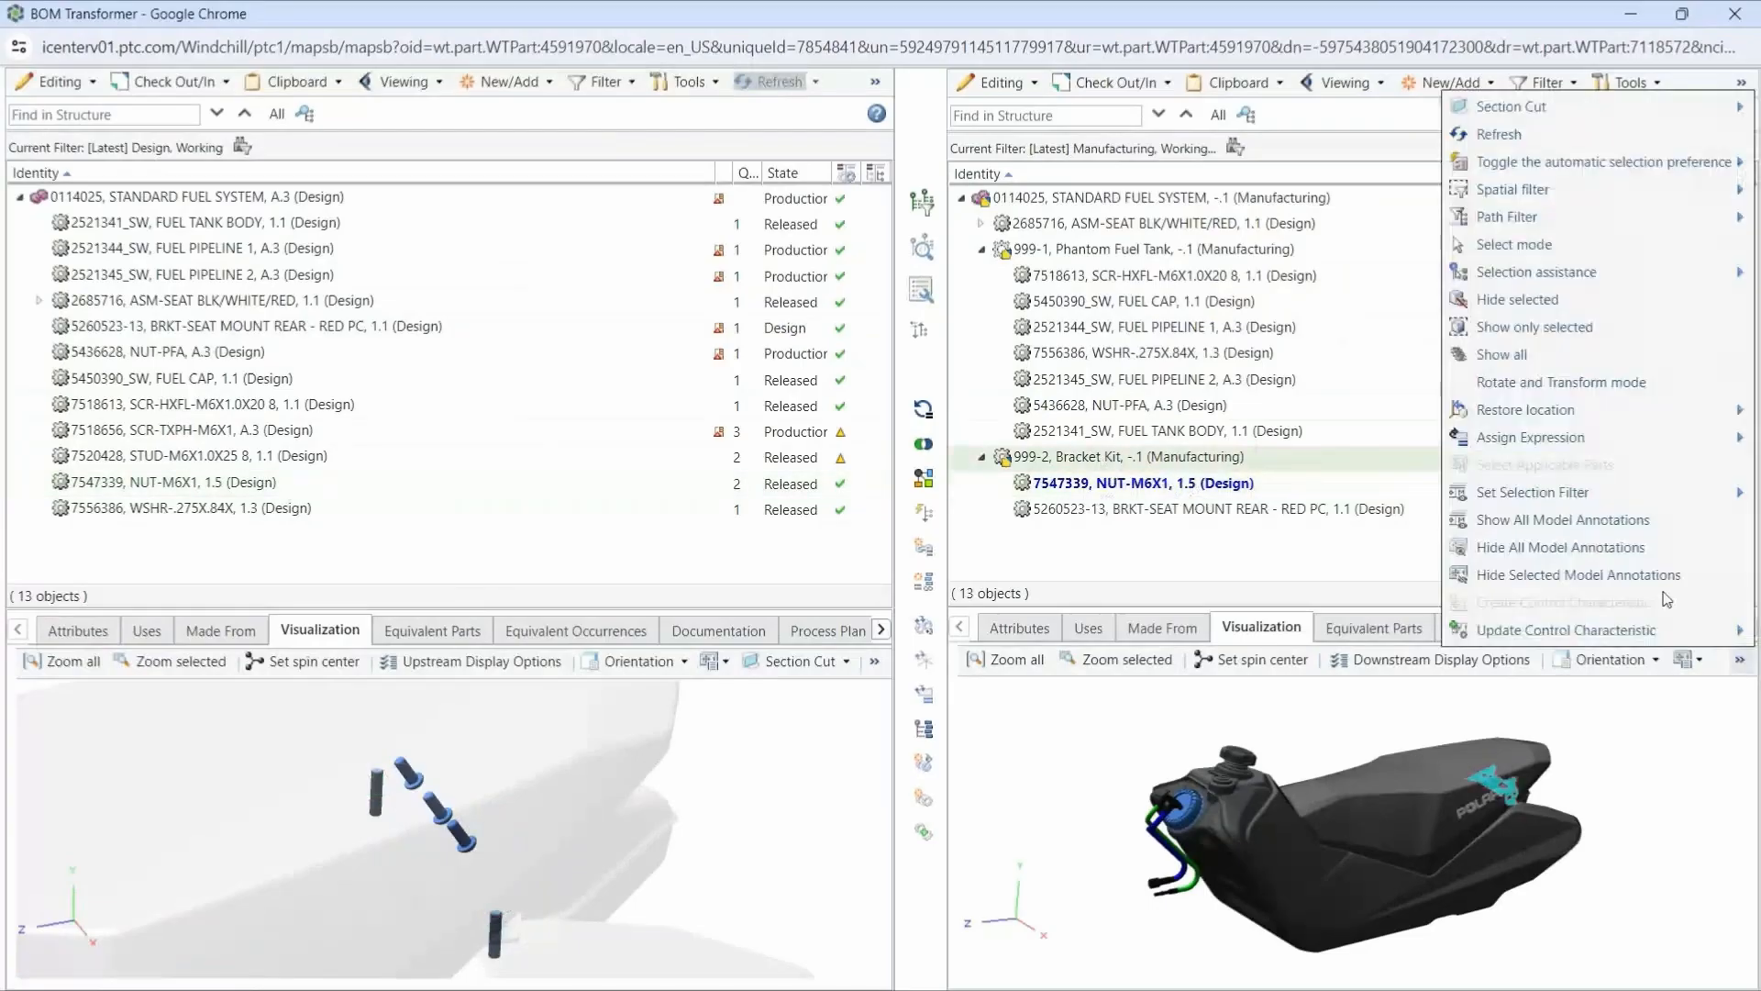
left_click(1533, 327)
left_click(352, 434)
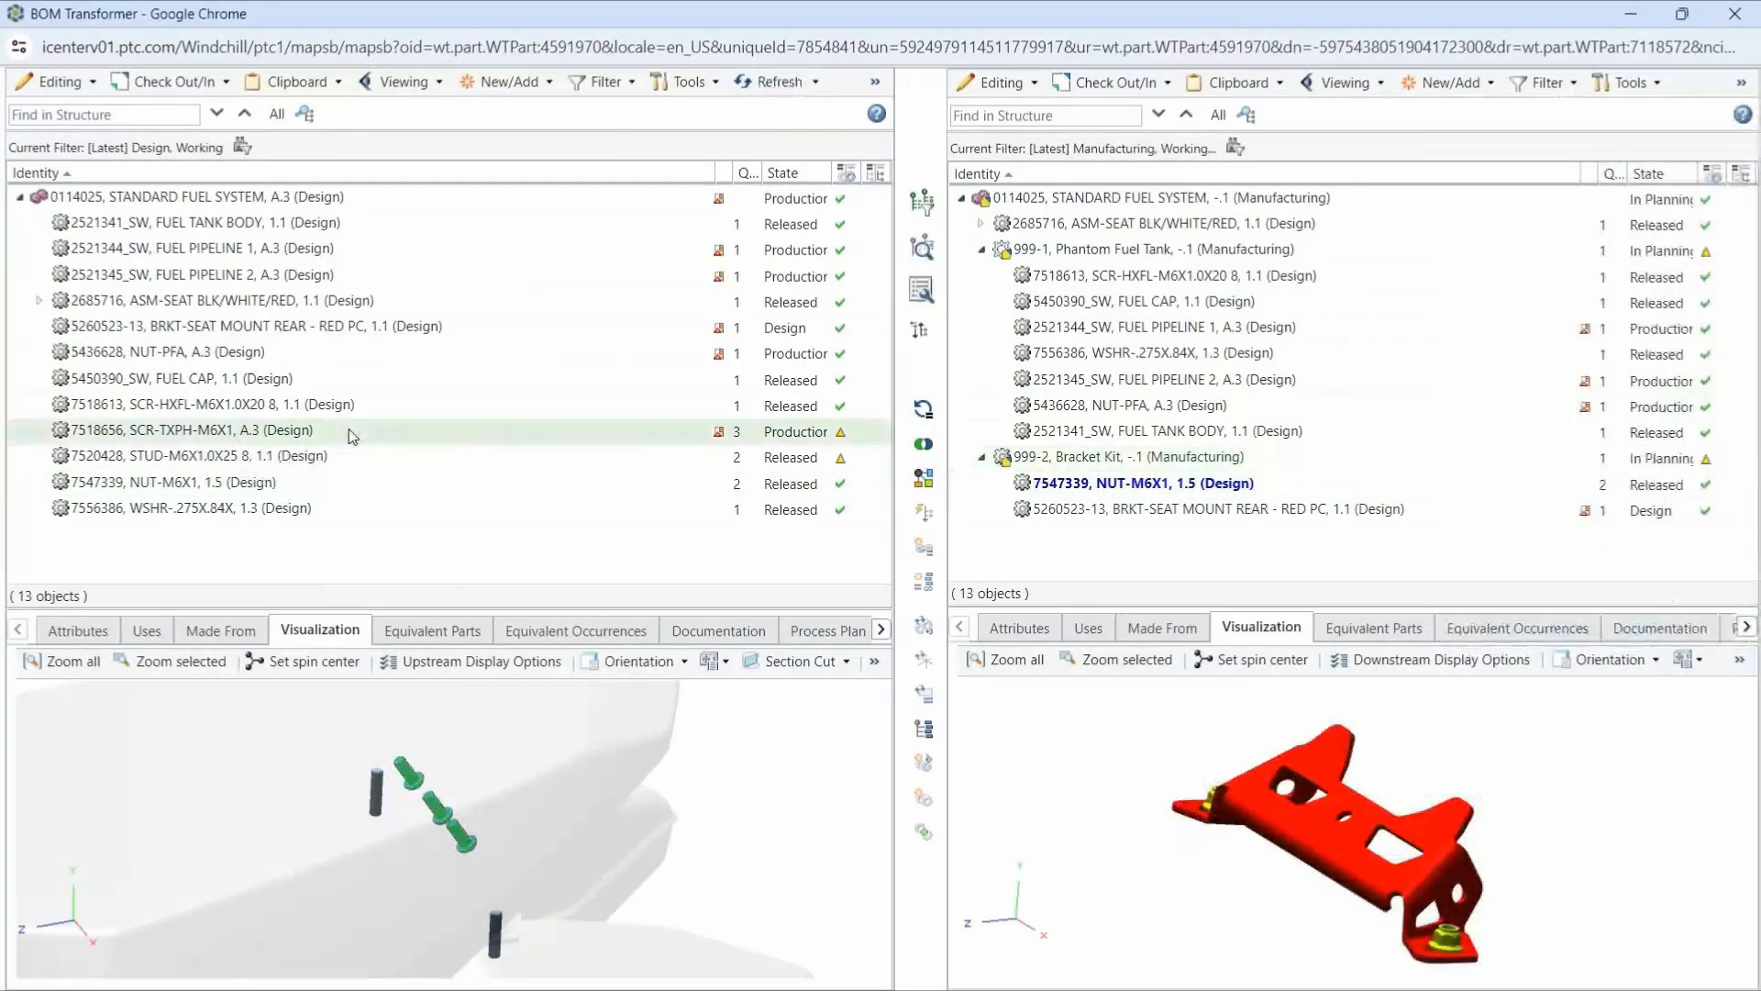
left_click(431, 805)
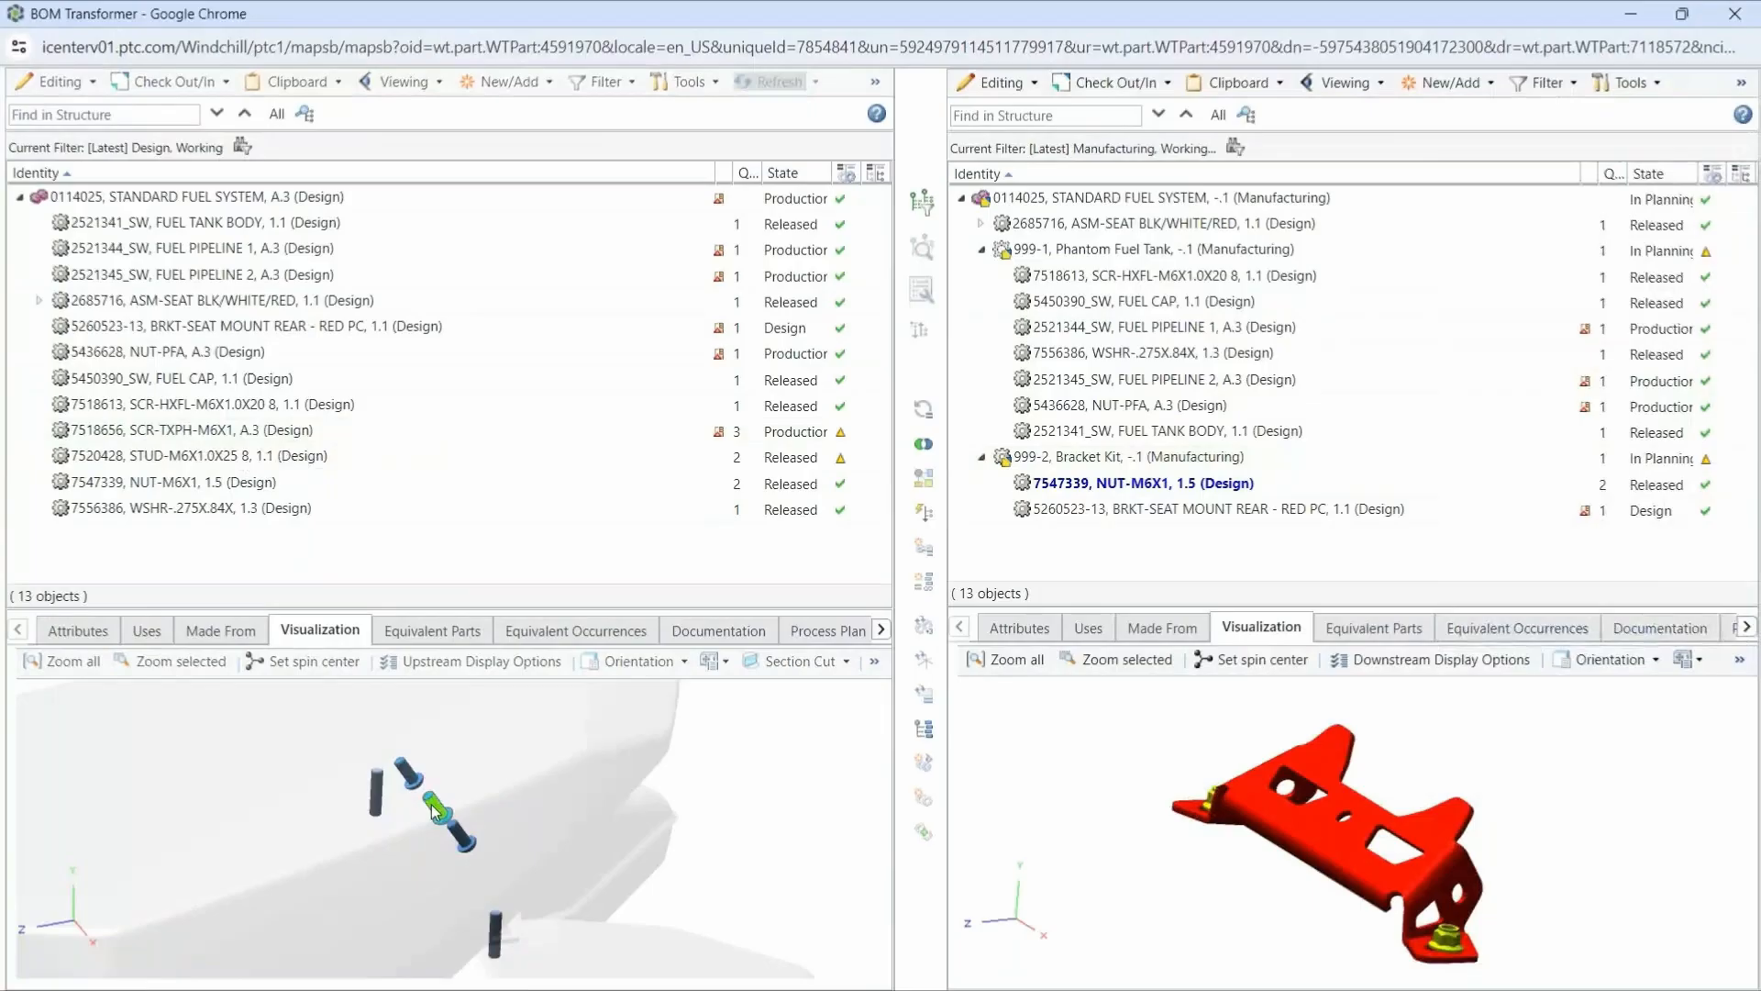
key("ctrl+c")
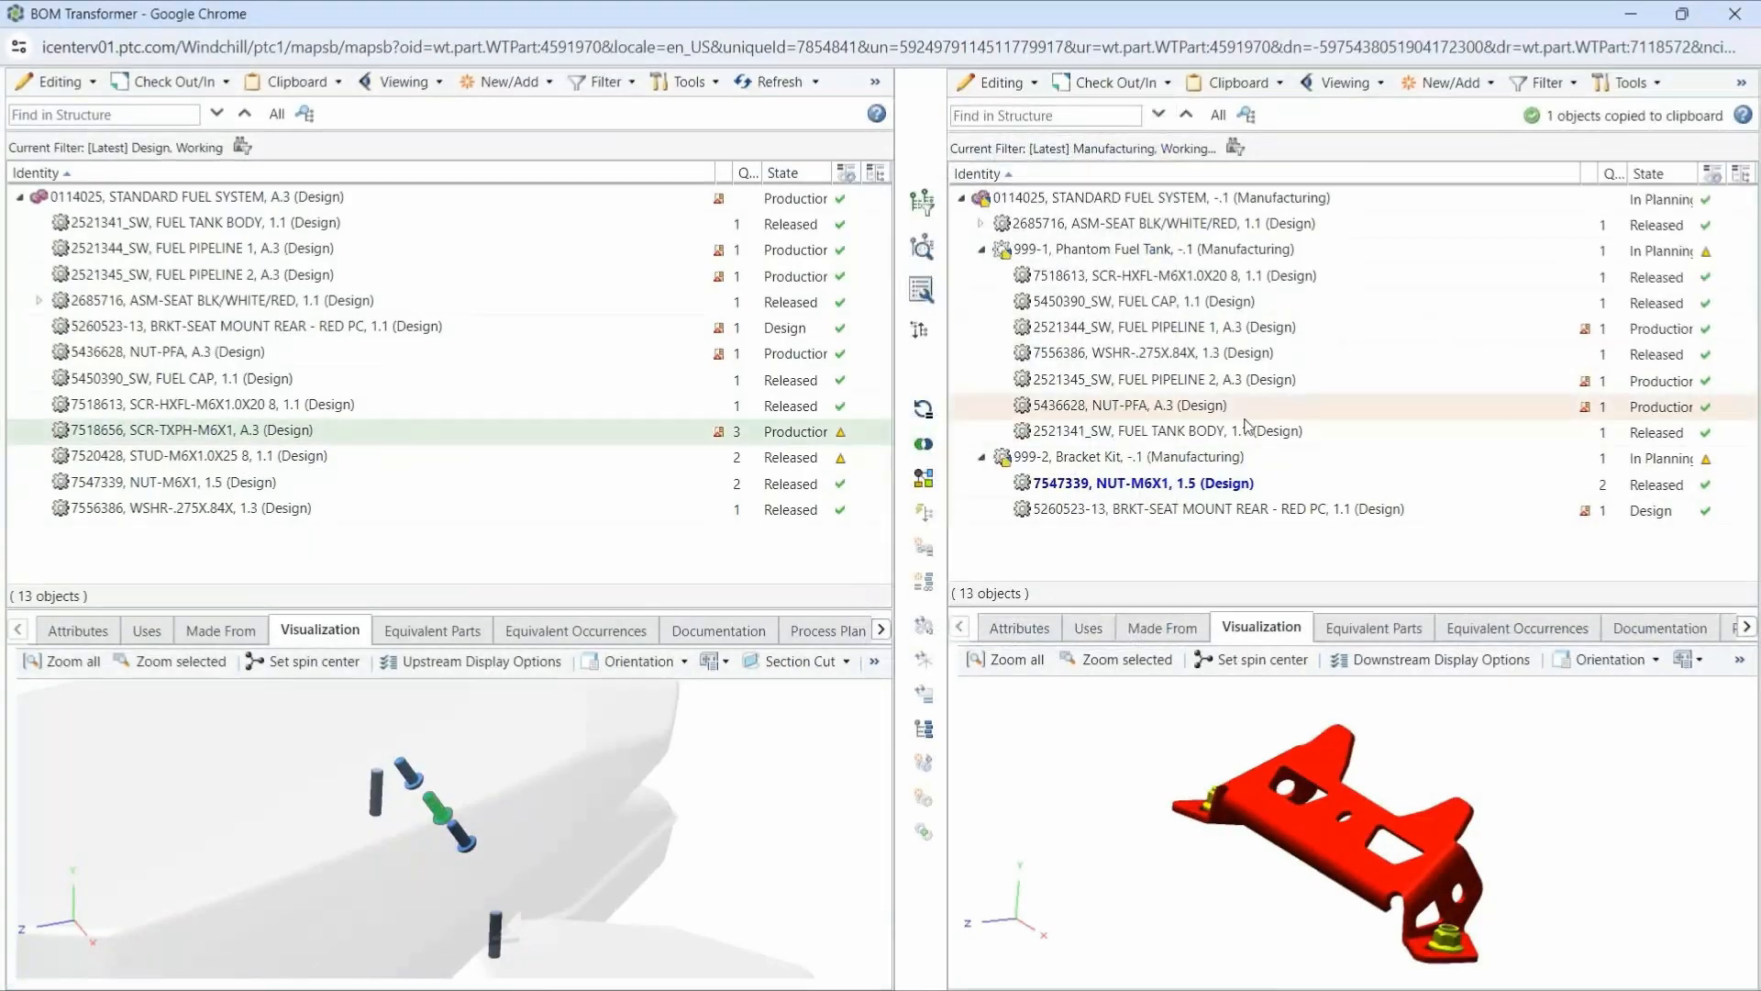
key("ctrl+v")
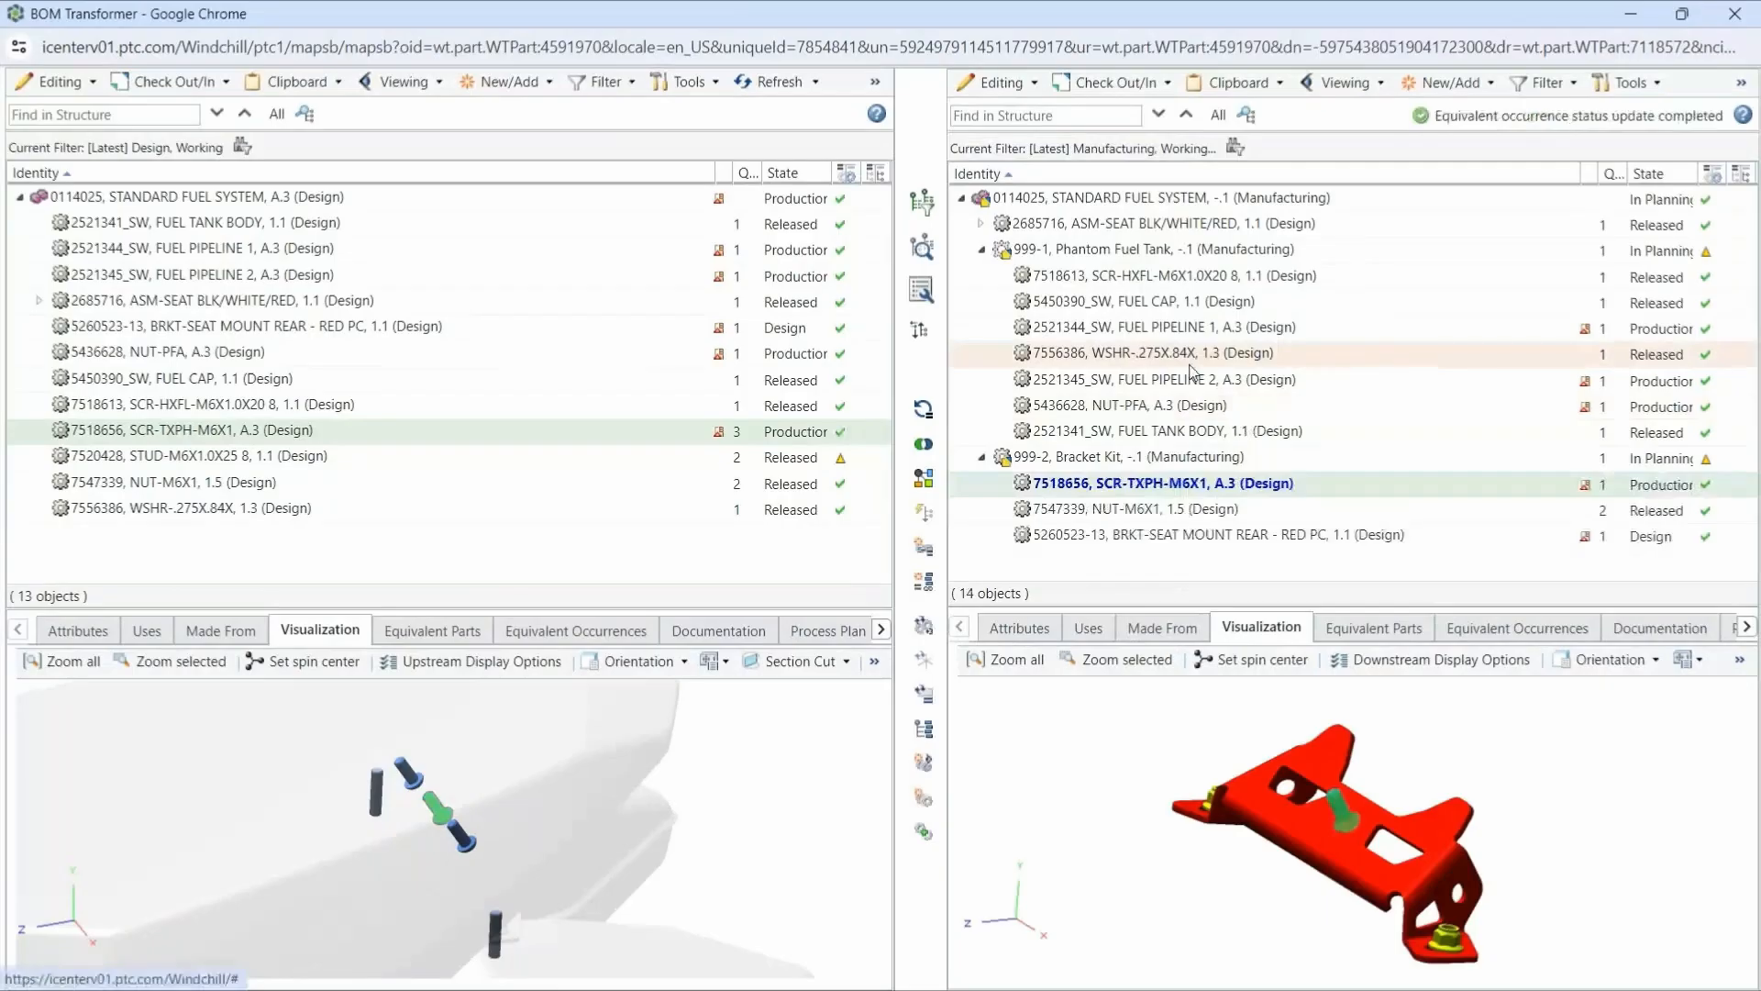
- Show individual part occurrences and expand Bracket Kit to examine how the SCR-TXPH-M6X1 screws are allocated
left_click(924, 730)
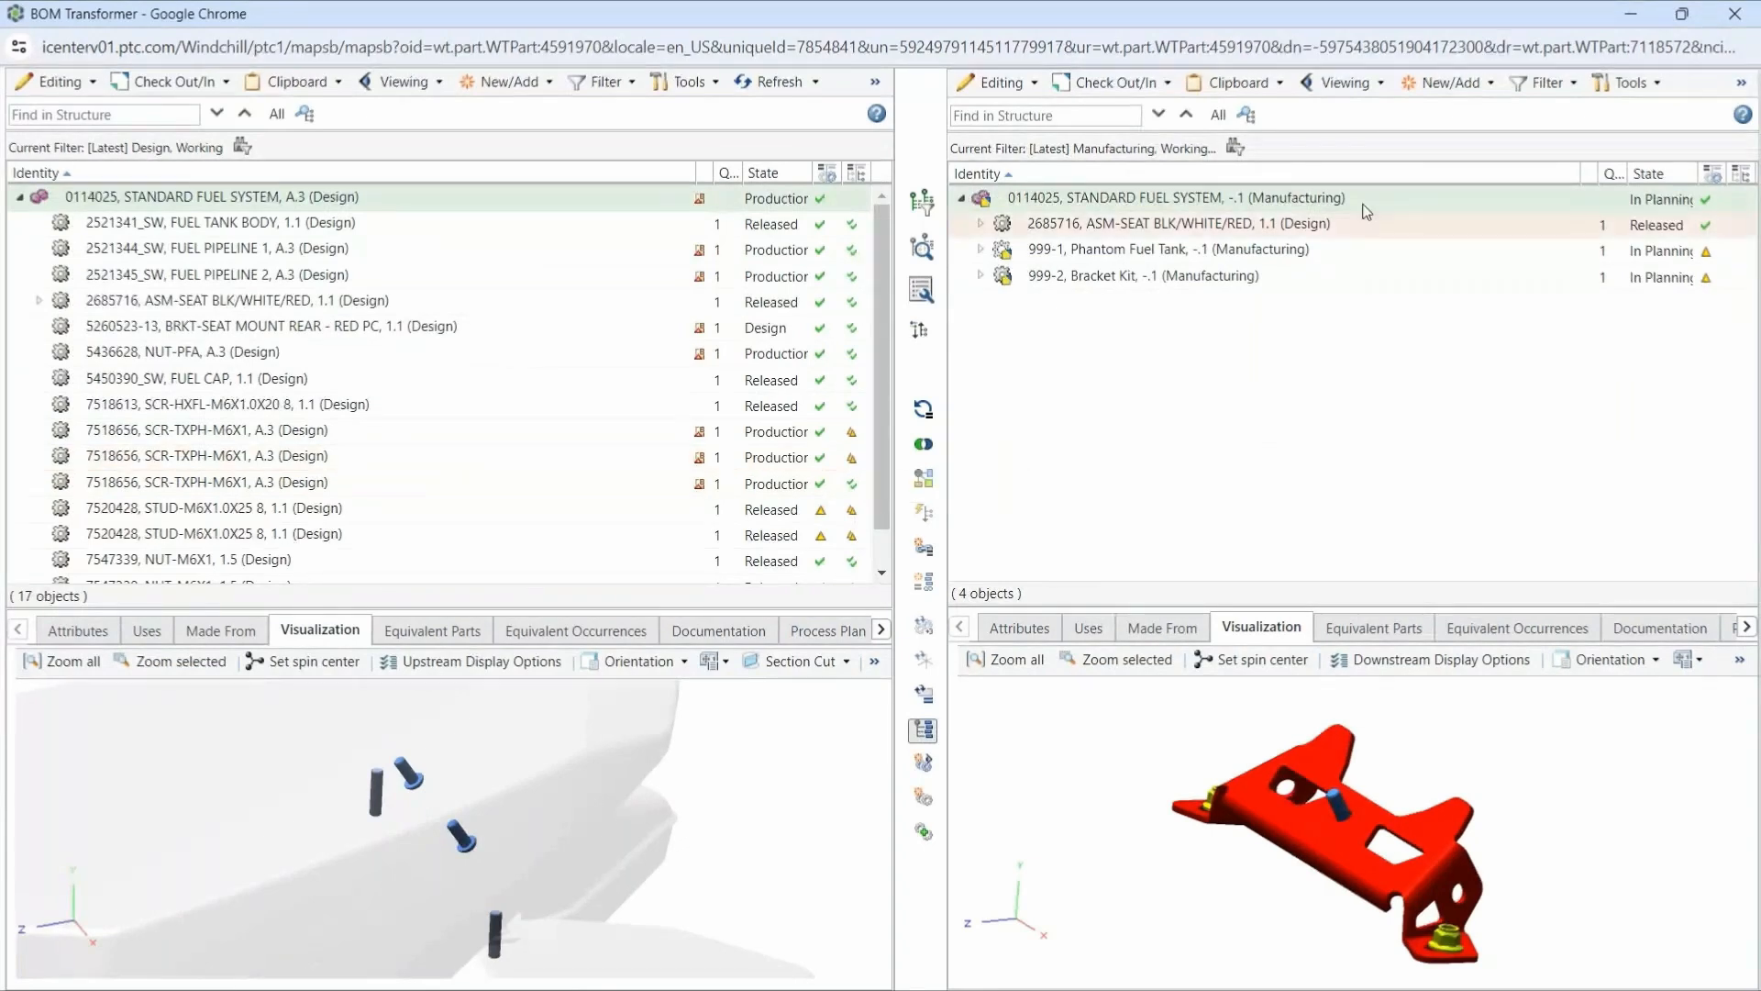
left_click(980, 277)
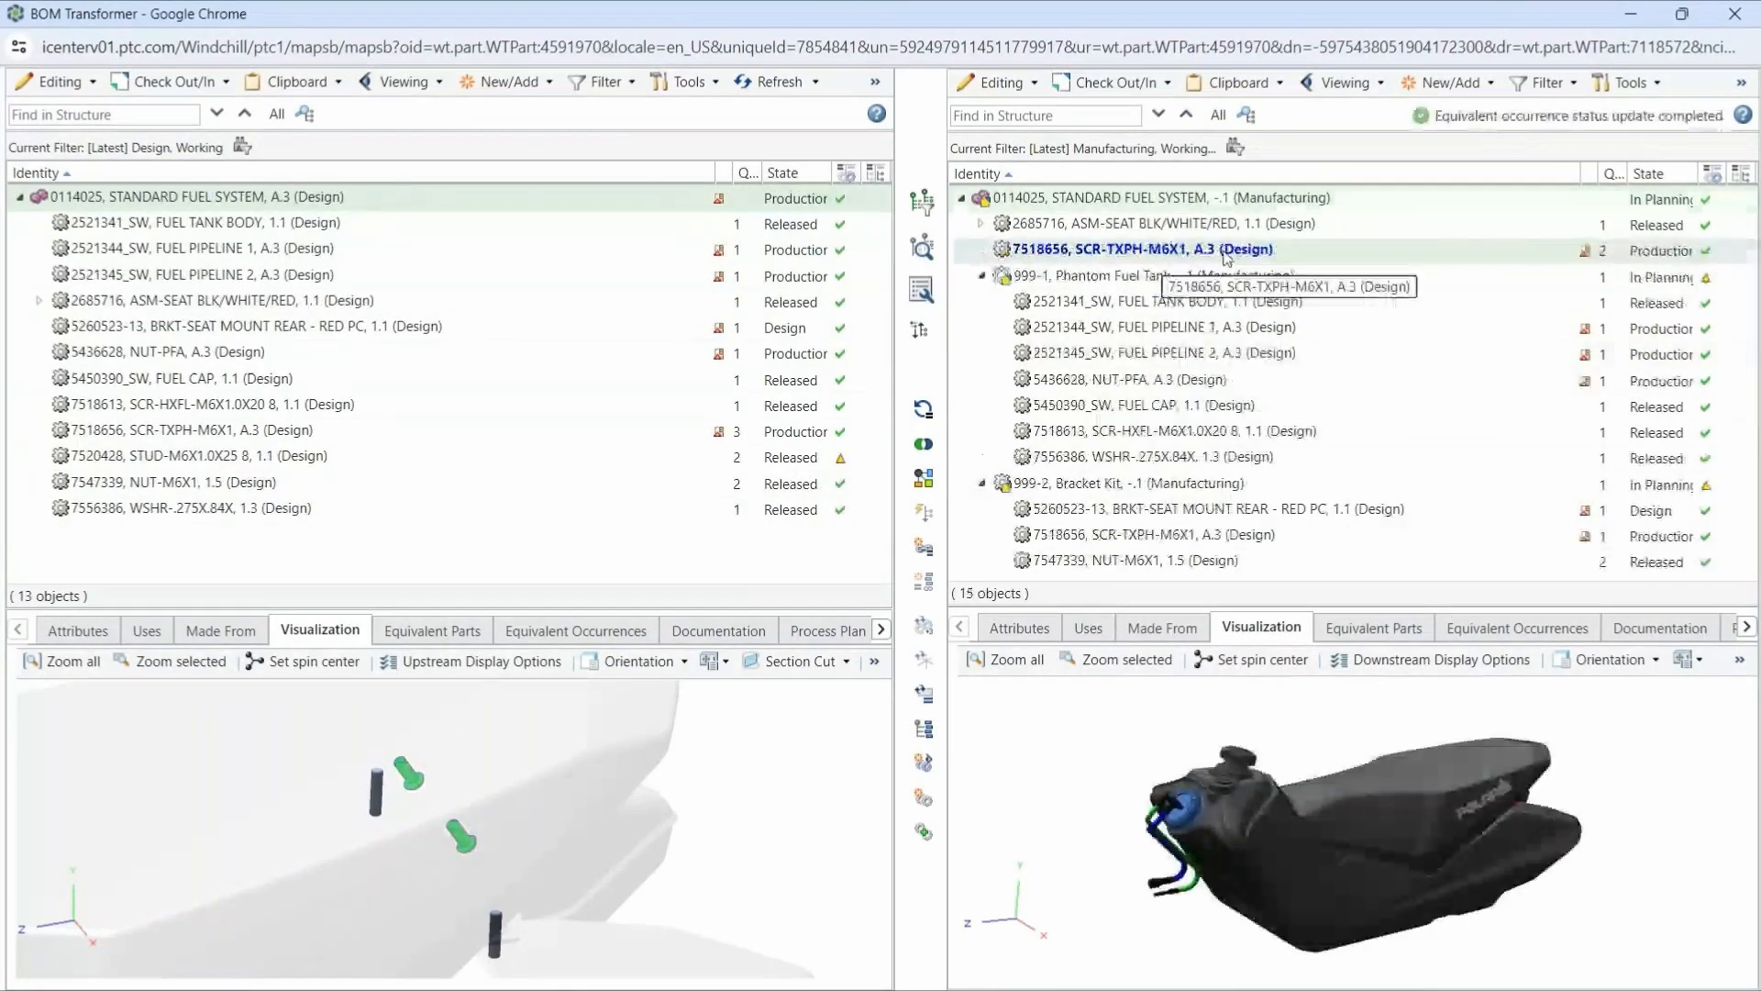
- Copy the two STUD-M6X1.0X25 8 studs from the design model and paste them under 999-1, Phantom Fuel Tank
left_click_drag(330, 735, 511, 964)
left_click(872, 662)
left_click(915, 440)
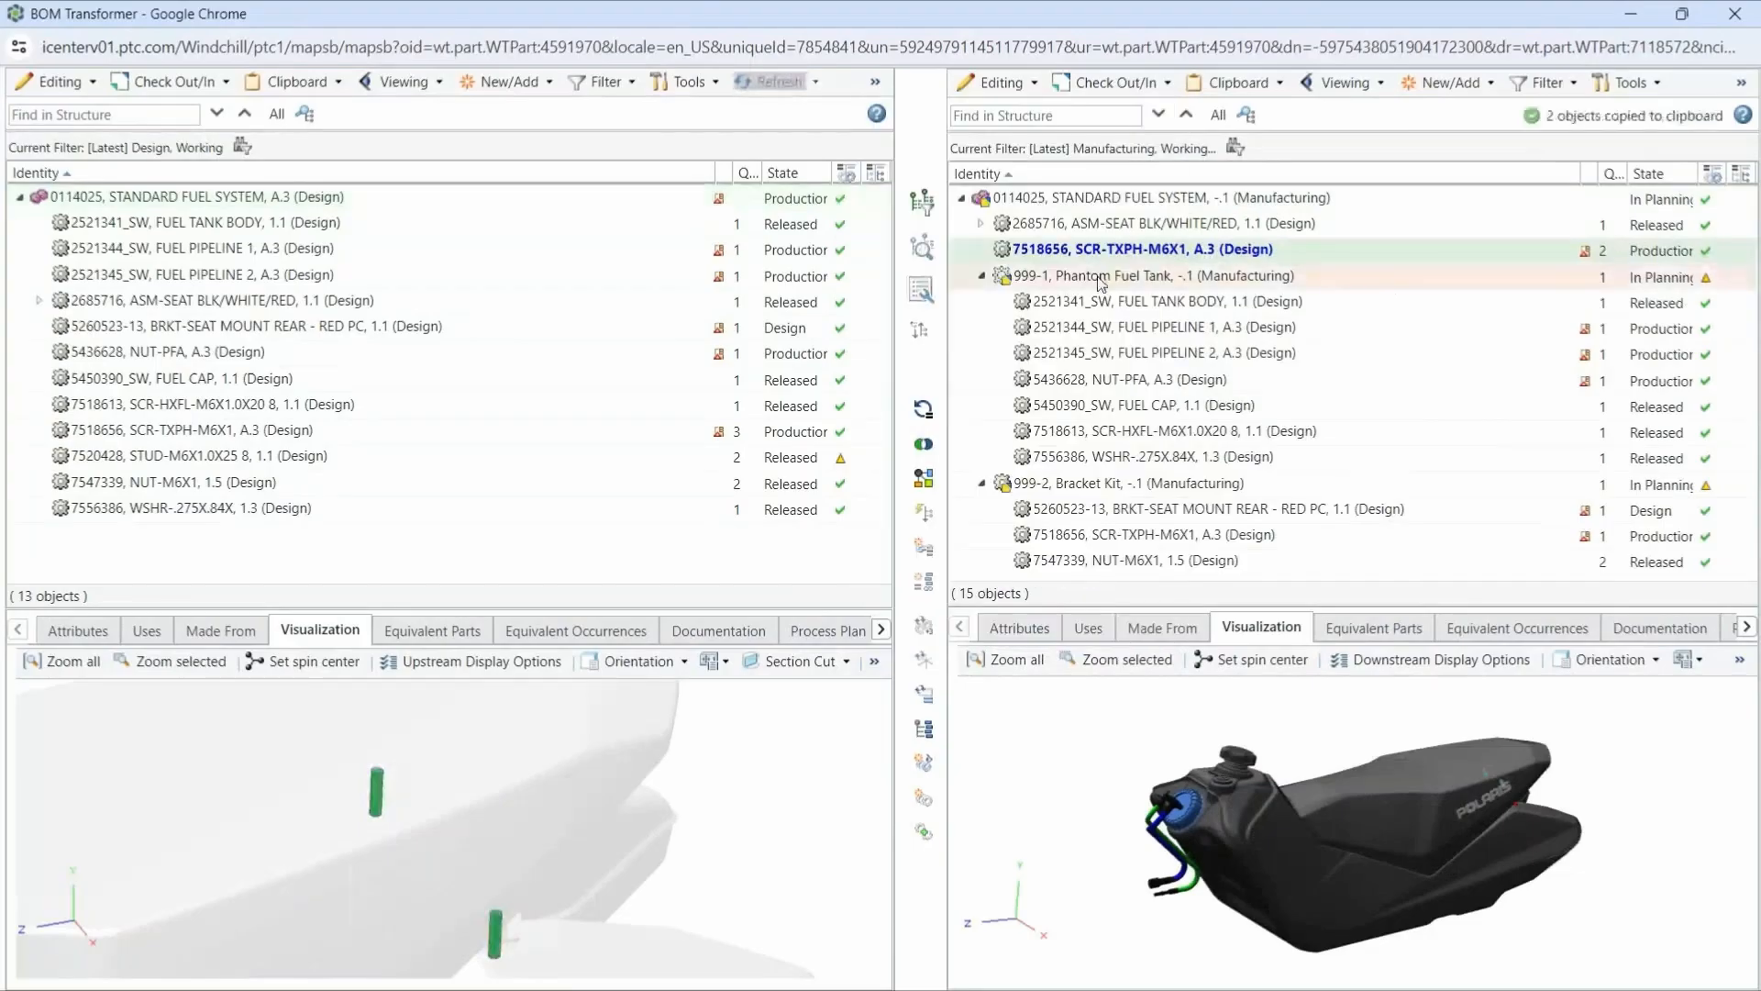
left_click(1101, 279)
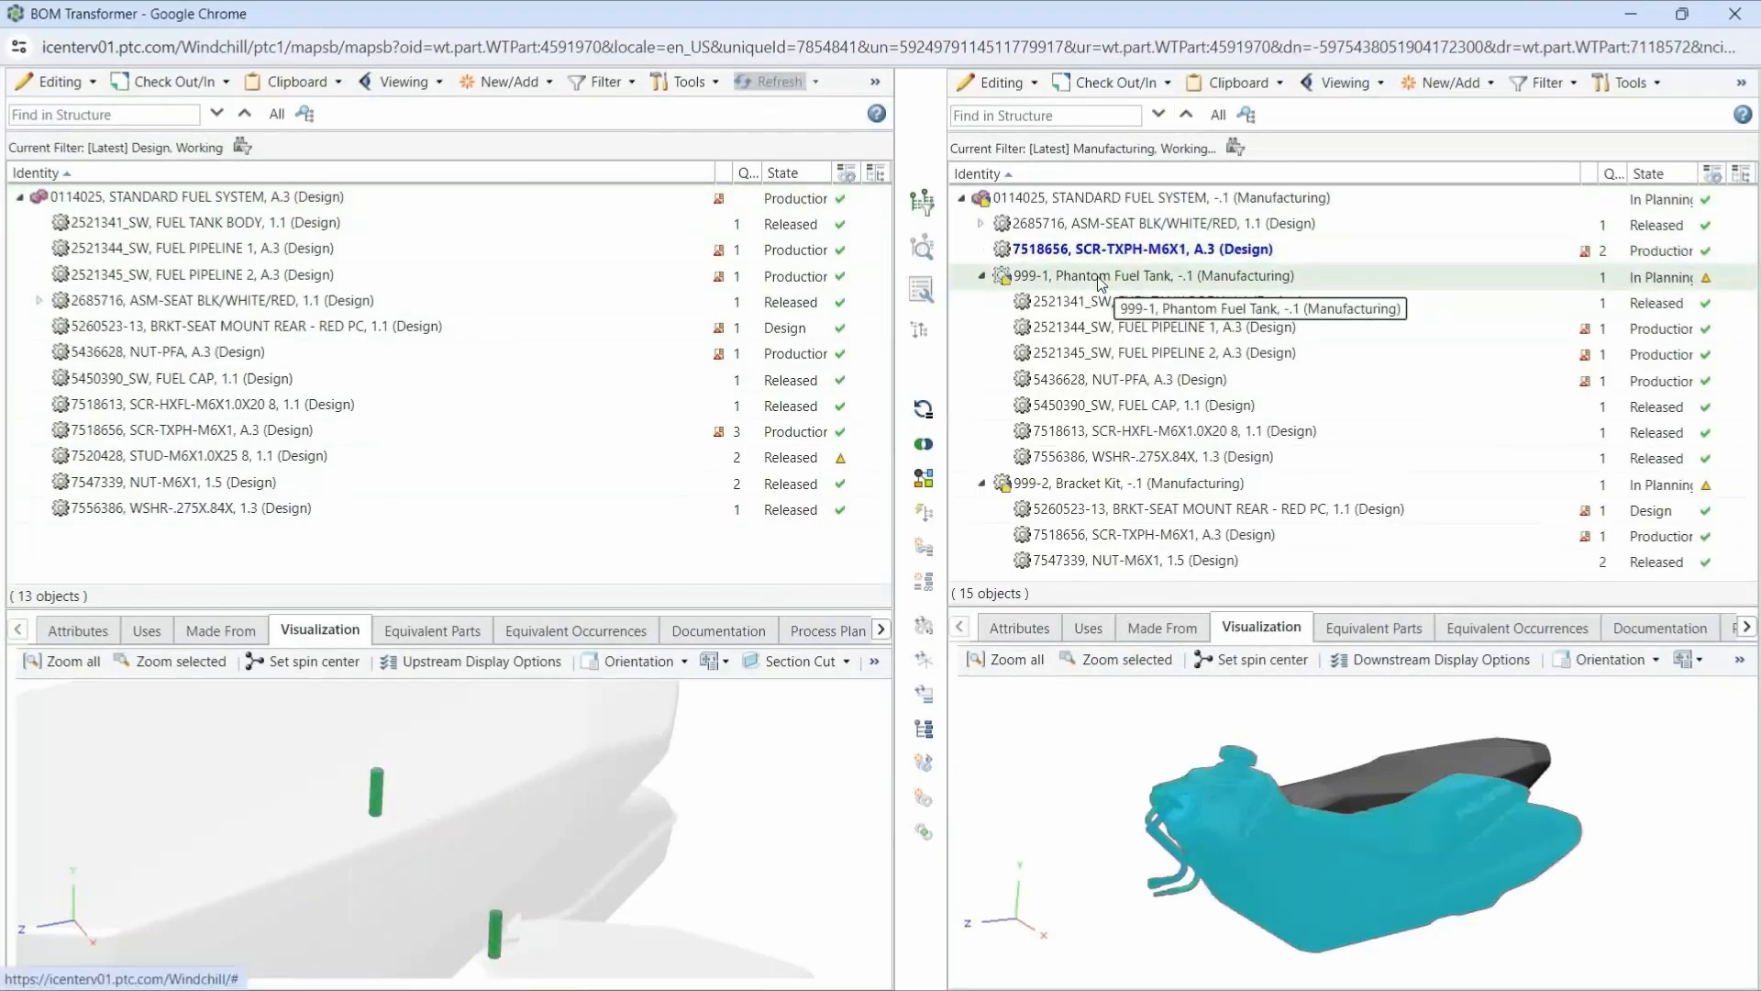
key("ctrl+v")
- Remove the ASM-SEAT BLK/WHITE/RED assembly from the manufacturing structure and move up its child parts, BUN-SEAT and BASE-SEAT
left_click(980, 223)
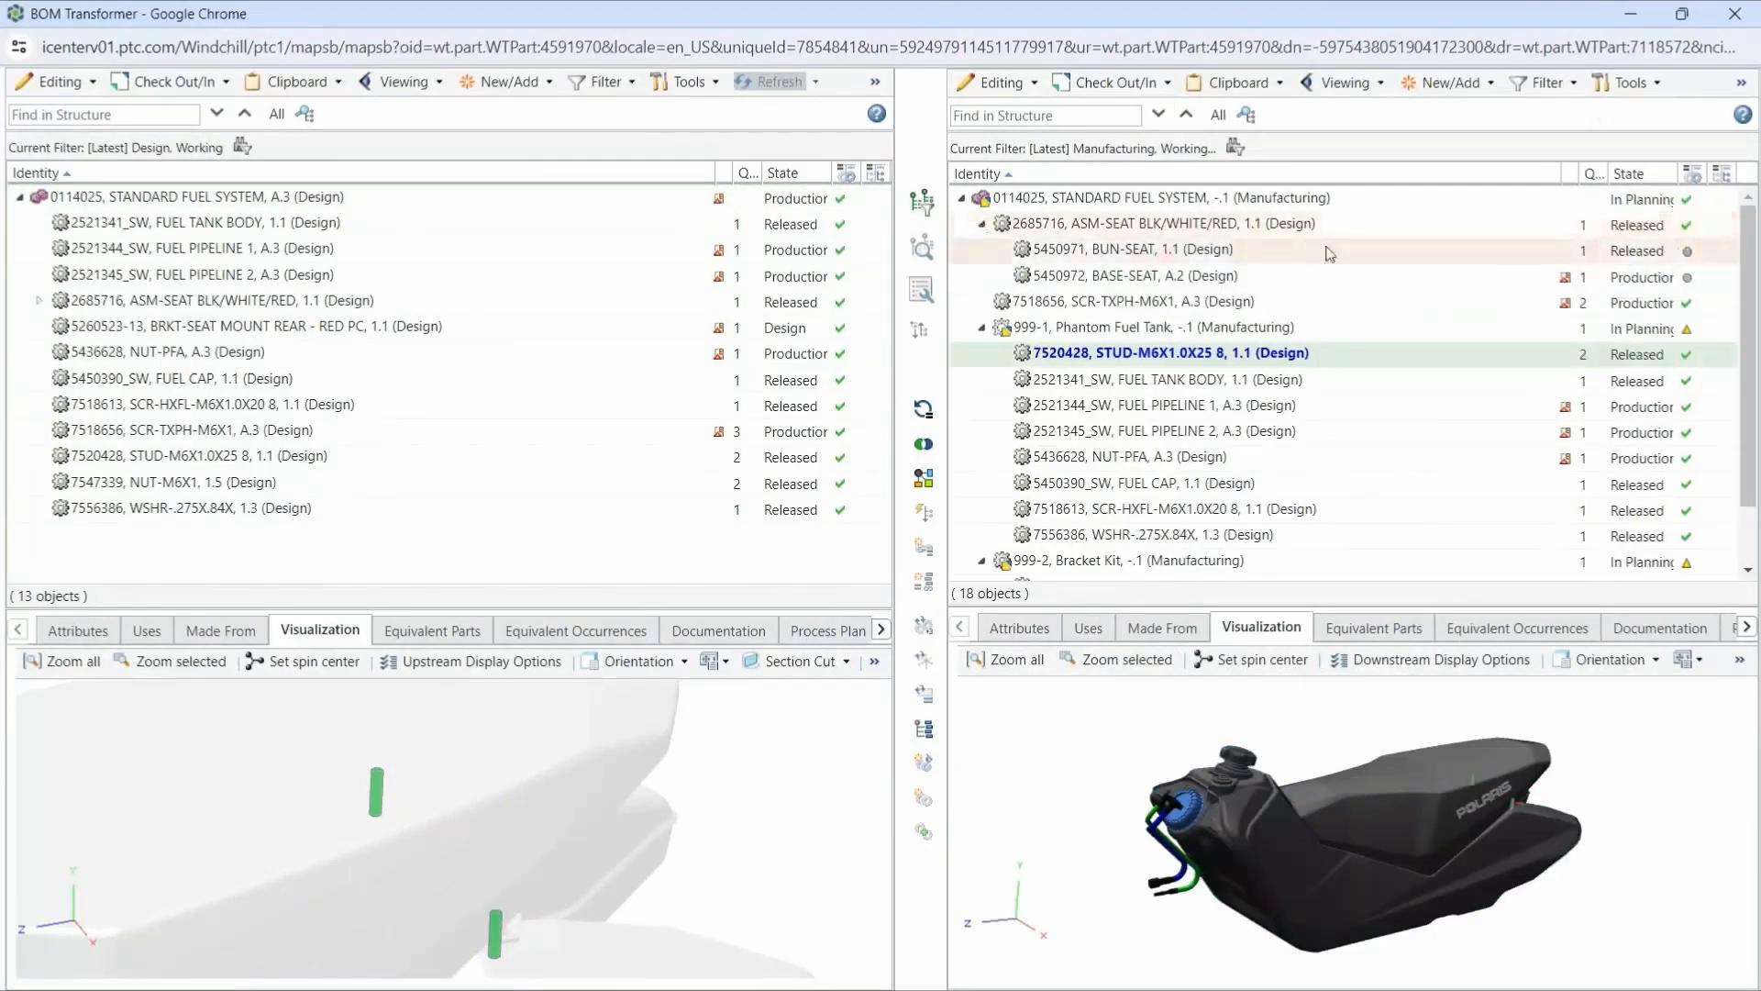
right_click(1176, 233)
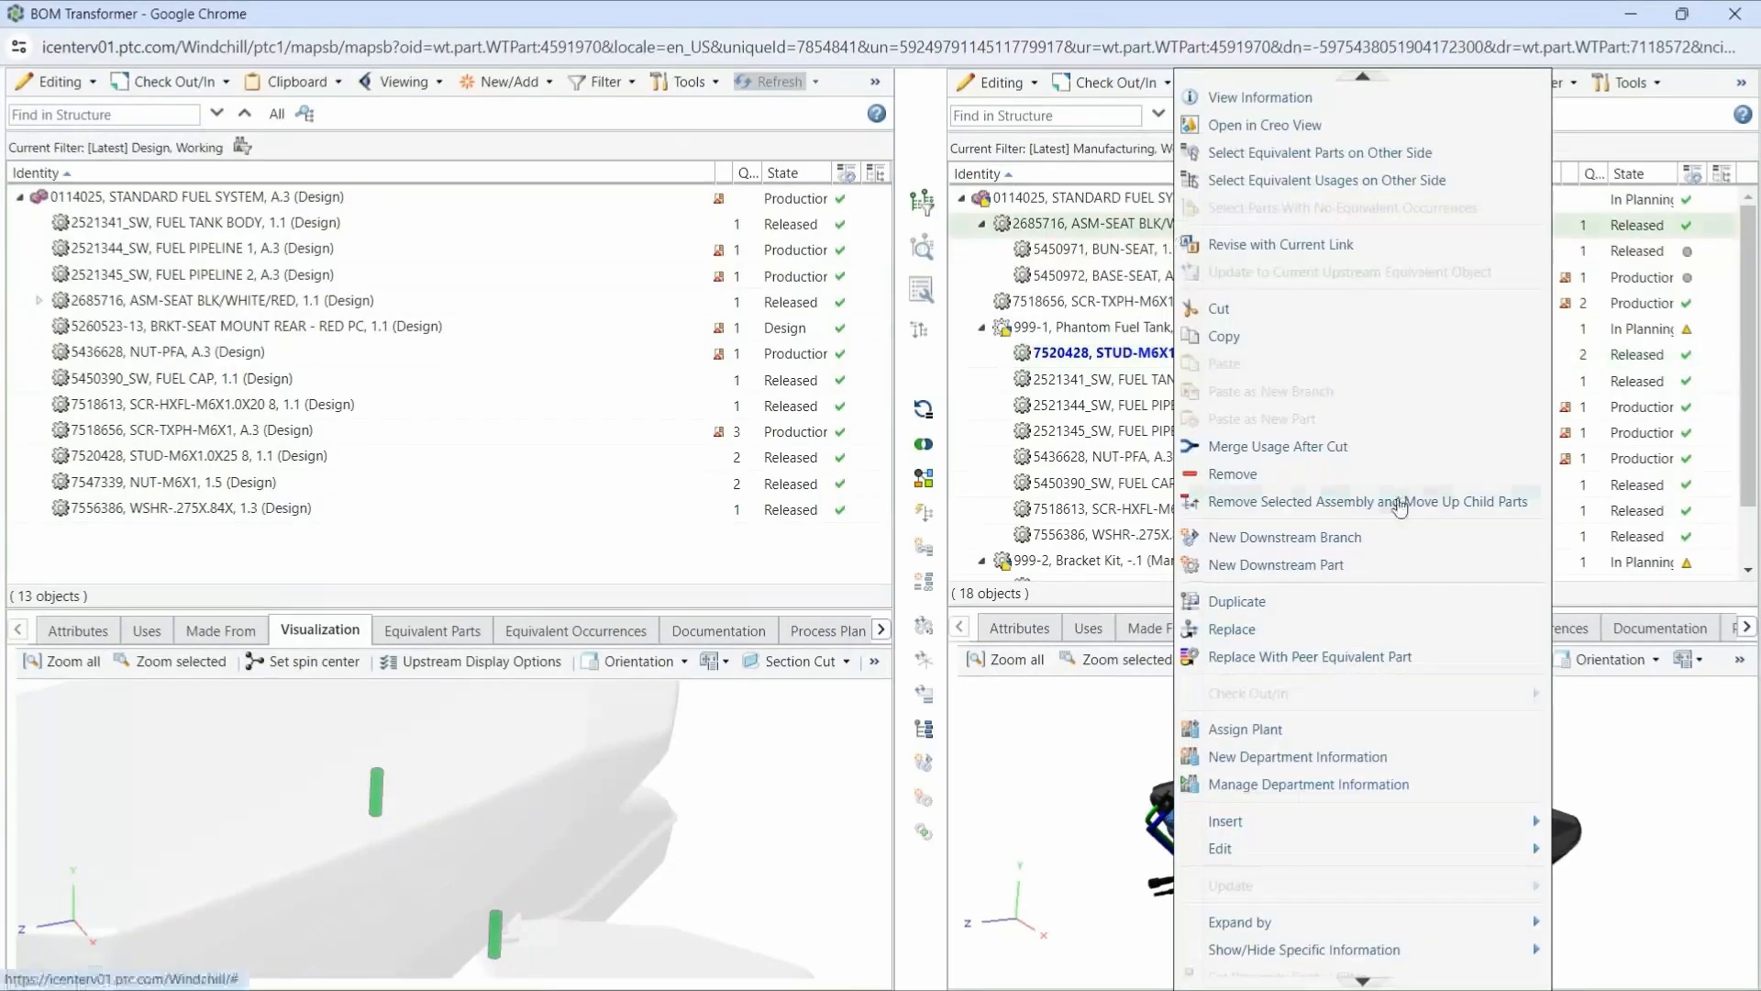
left_click(1417, 502)
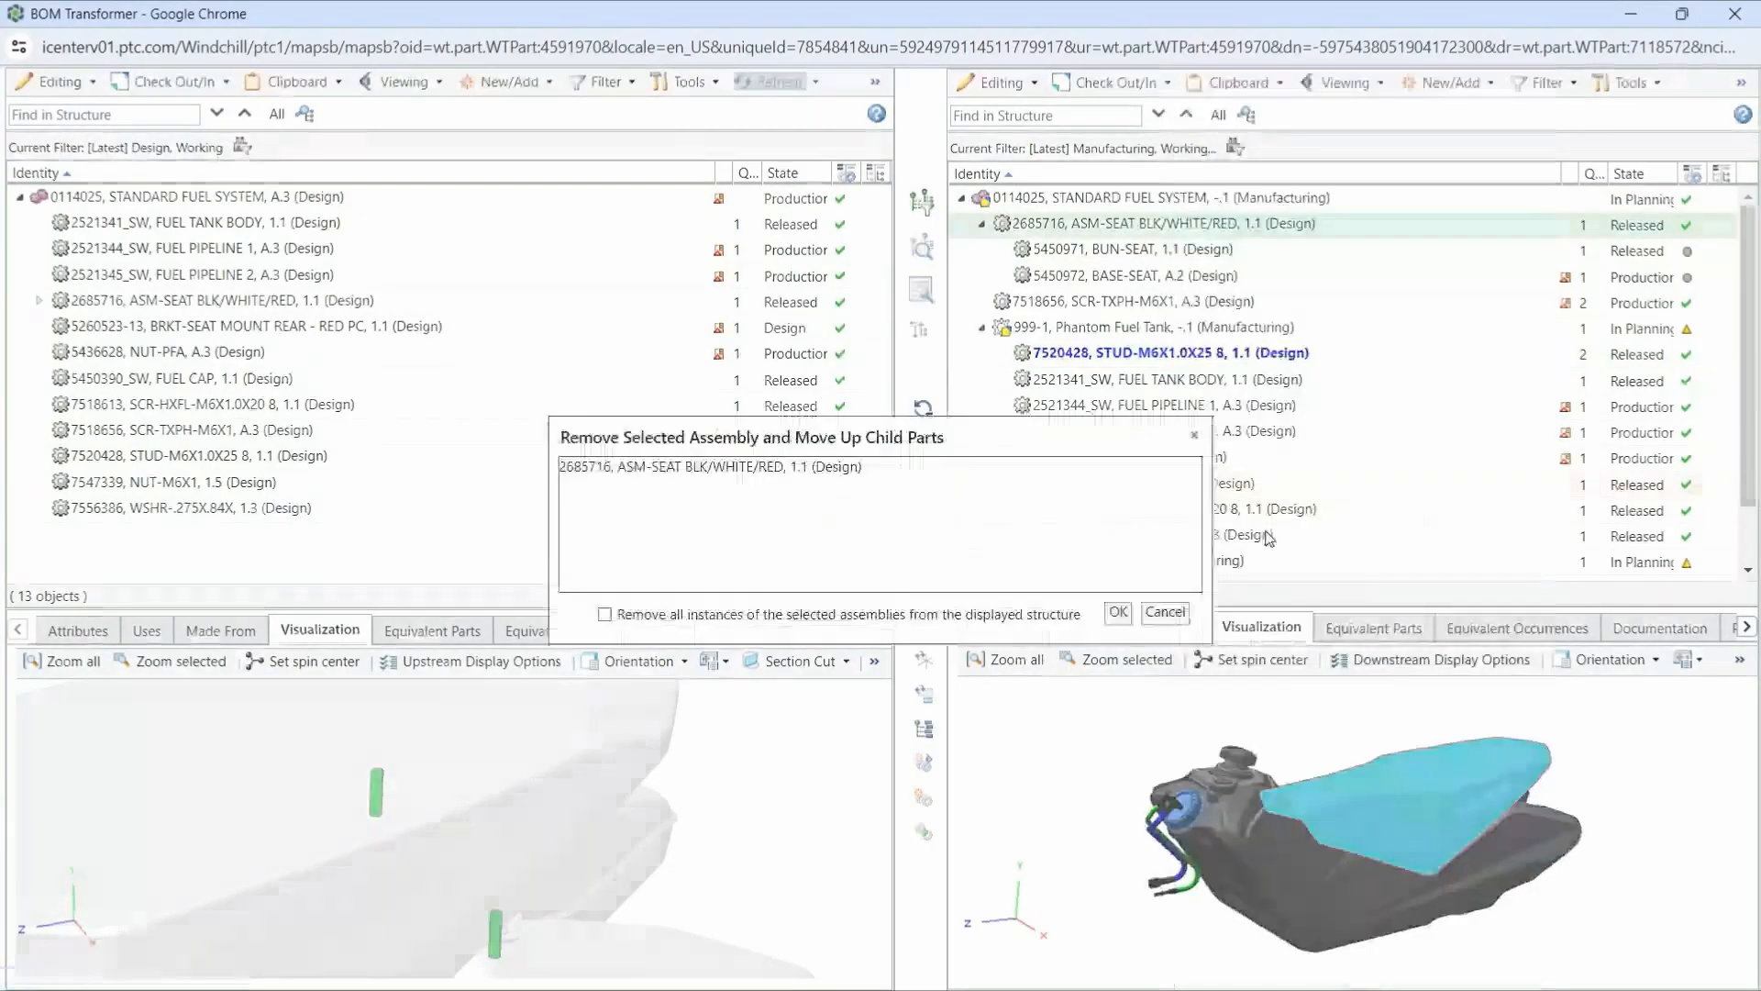
left_click(1118, 613)
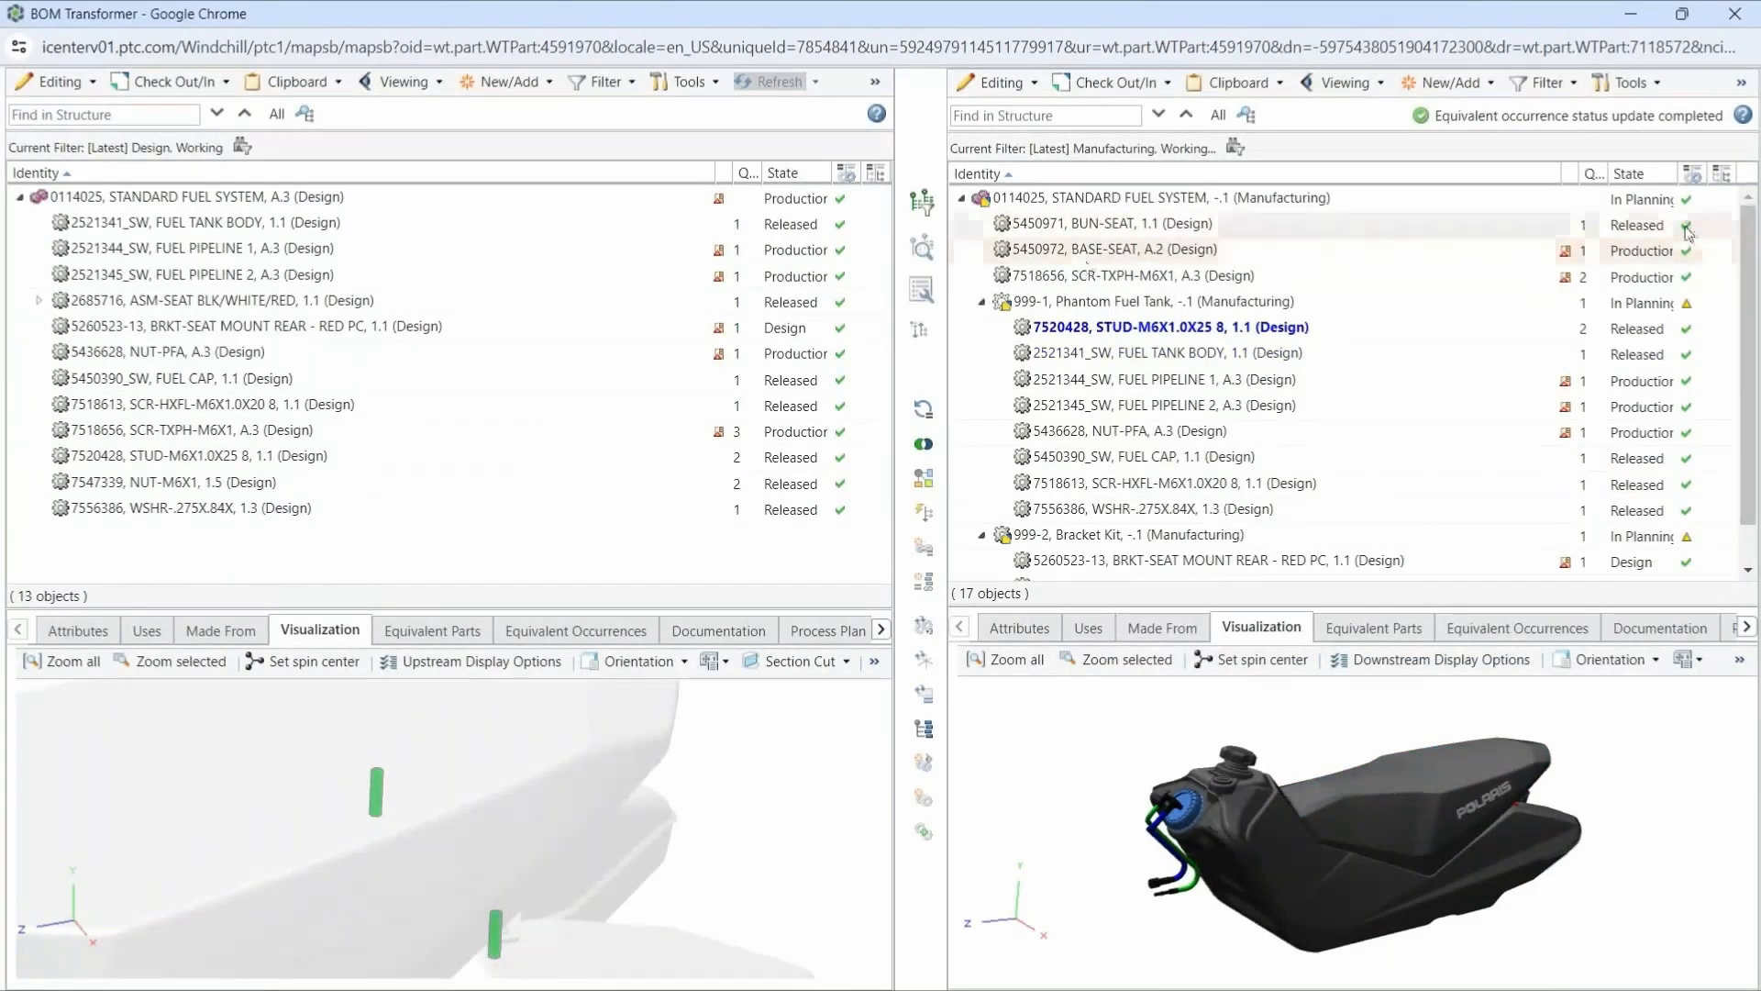
mouse_move(1685, 255)
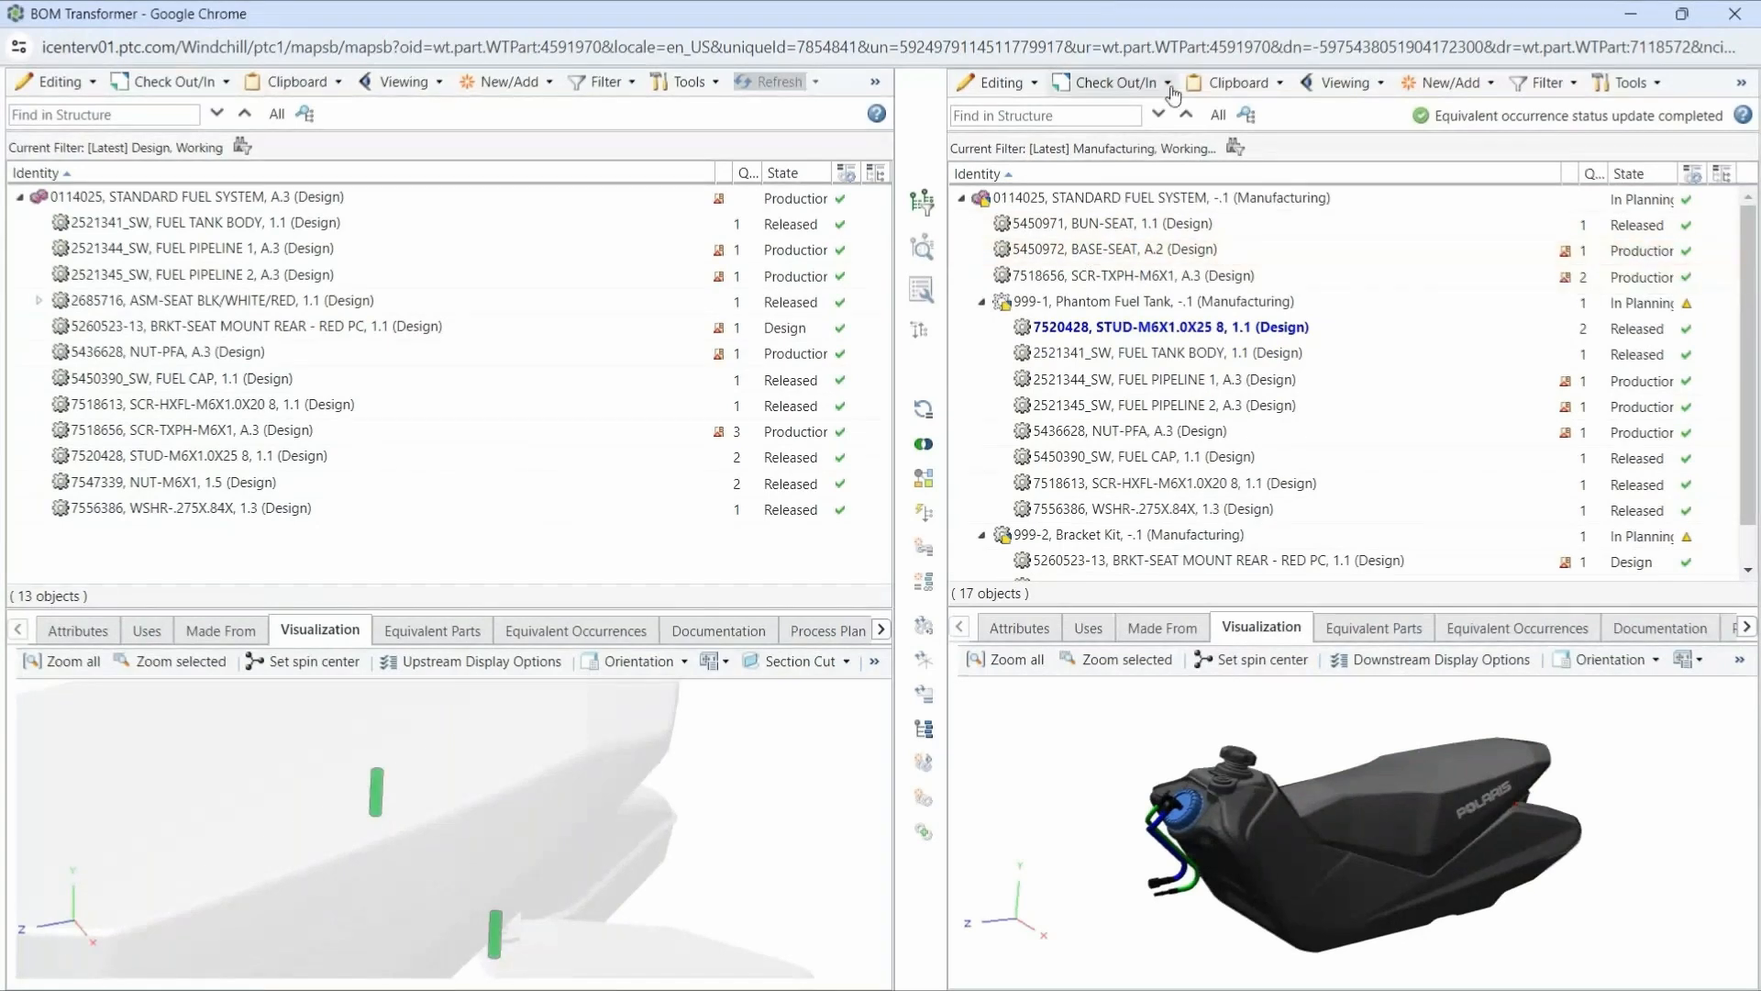
- Check in STANDARD FUEL SYSTEM, Phantom Fuel Tank and Bracket Kit, all with the comment "Created BOM."
left_click(1137, 84)
left_click(1125, 206)
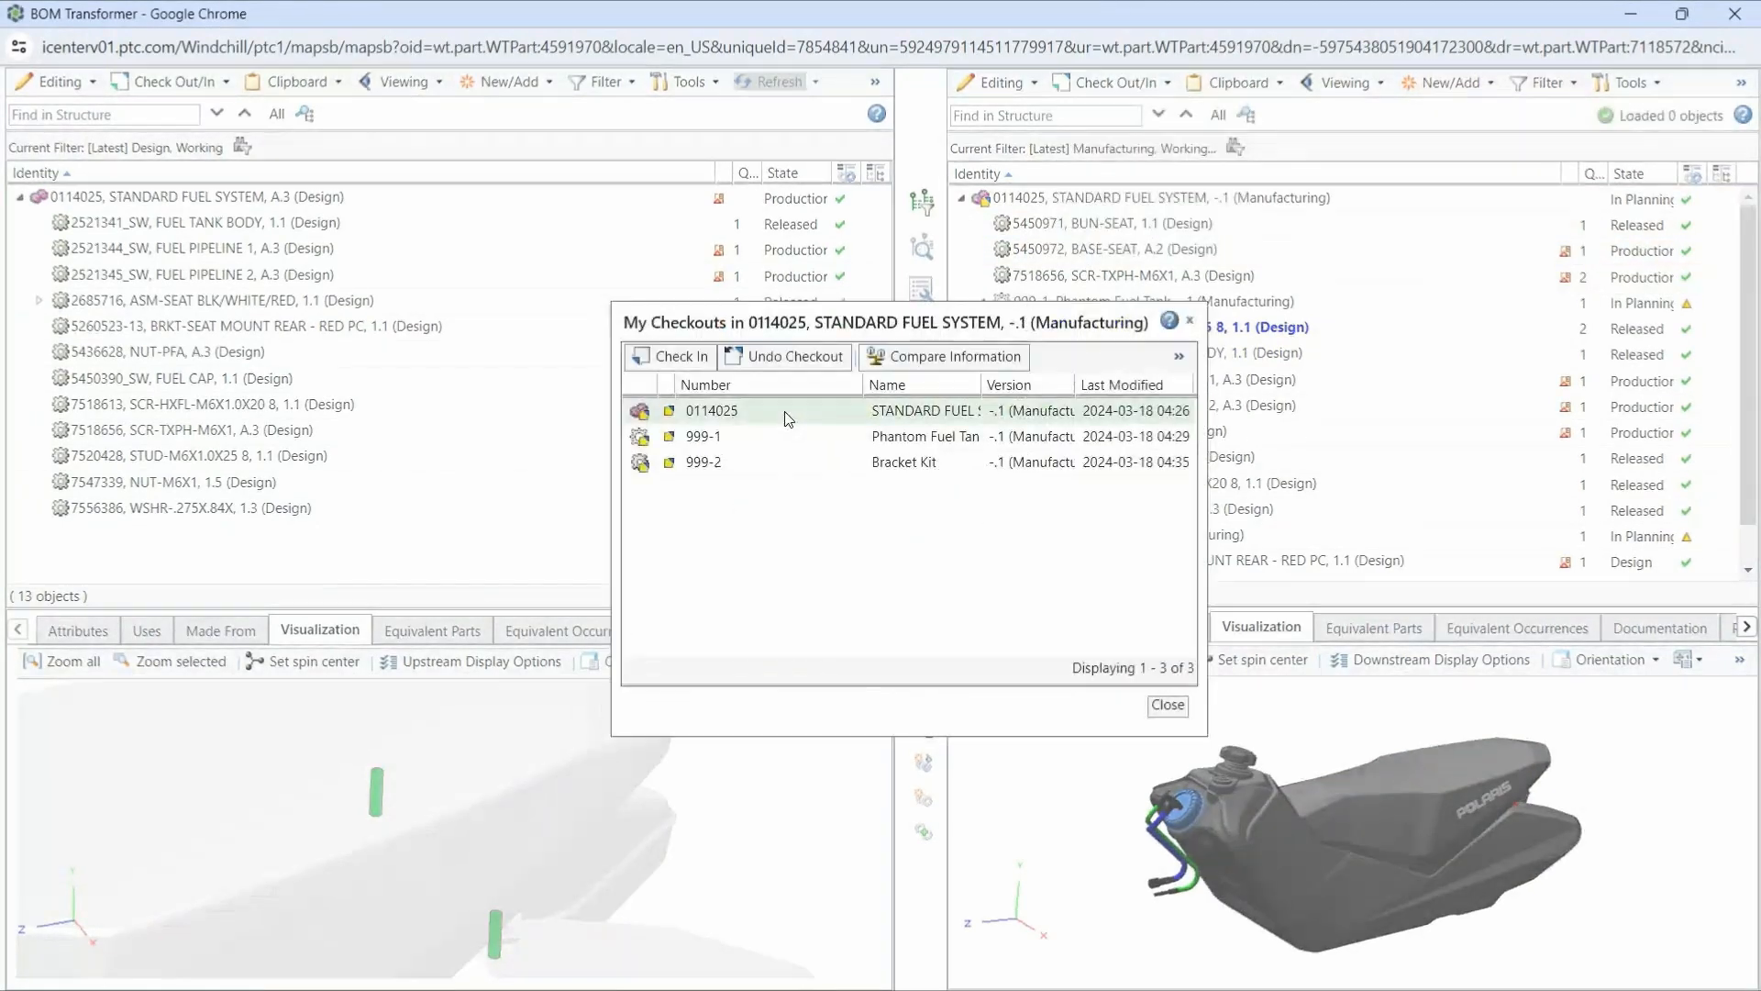
left_click(678, 356)
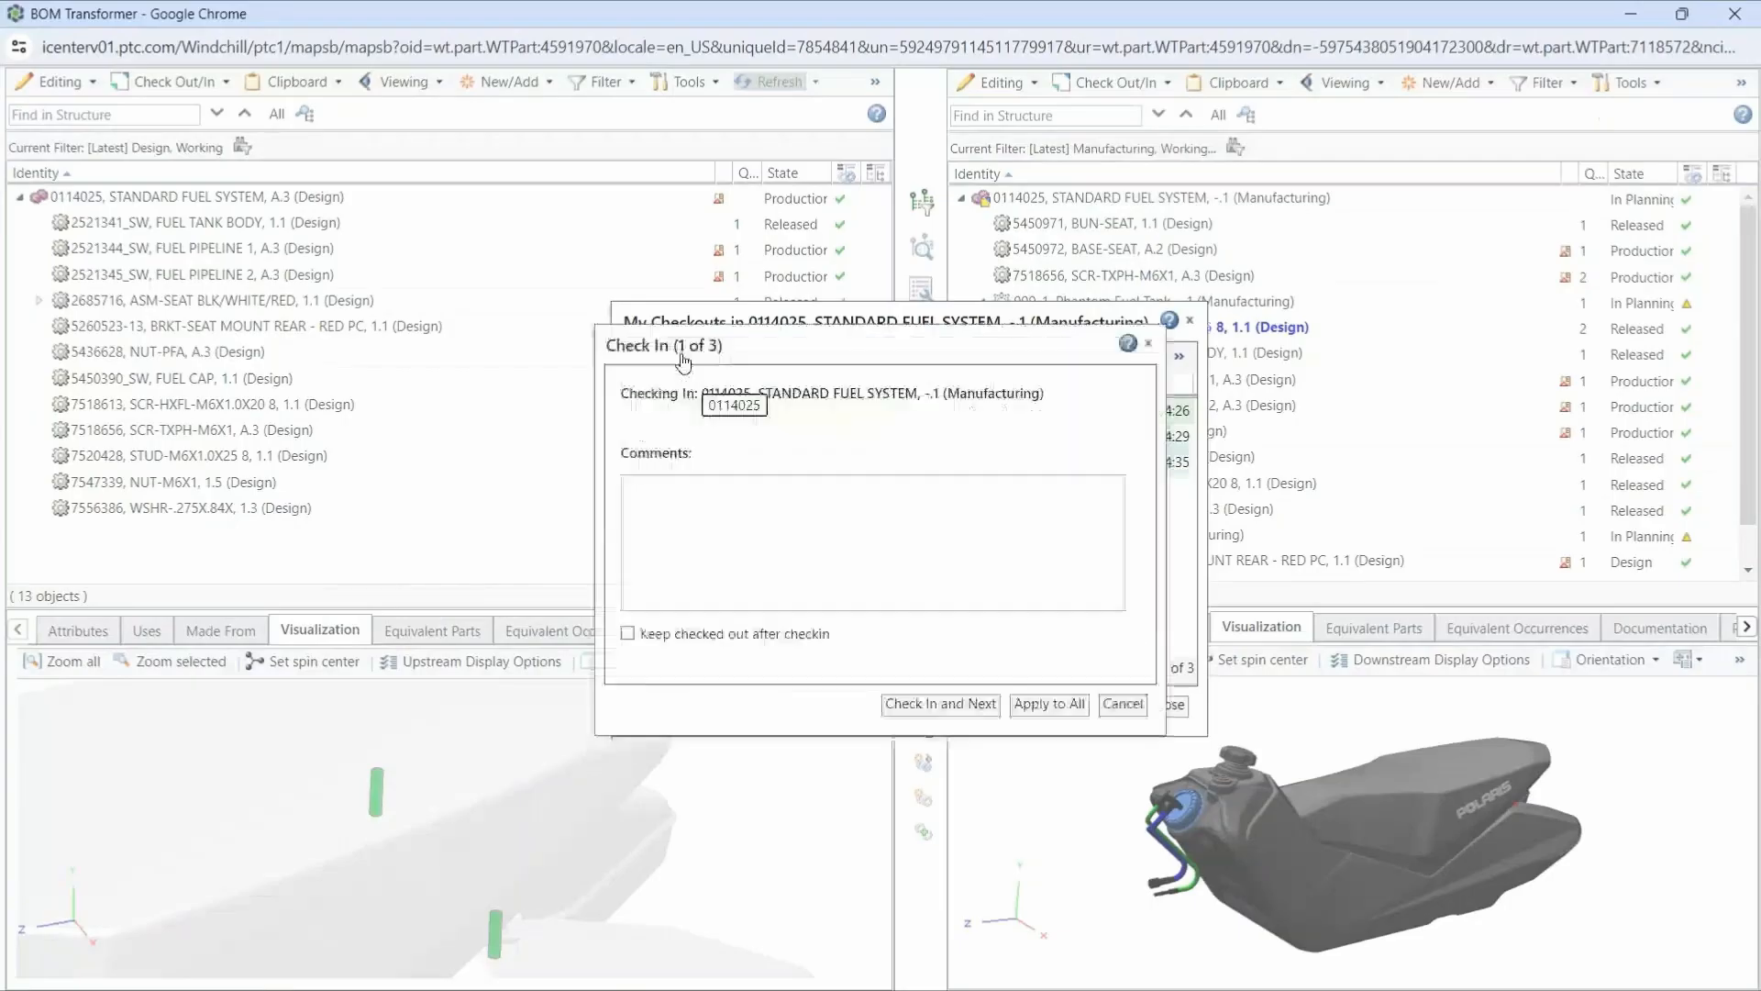
type("Created BOM.")
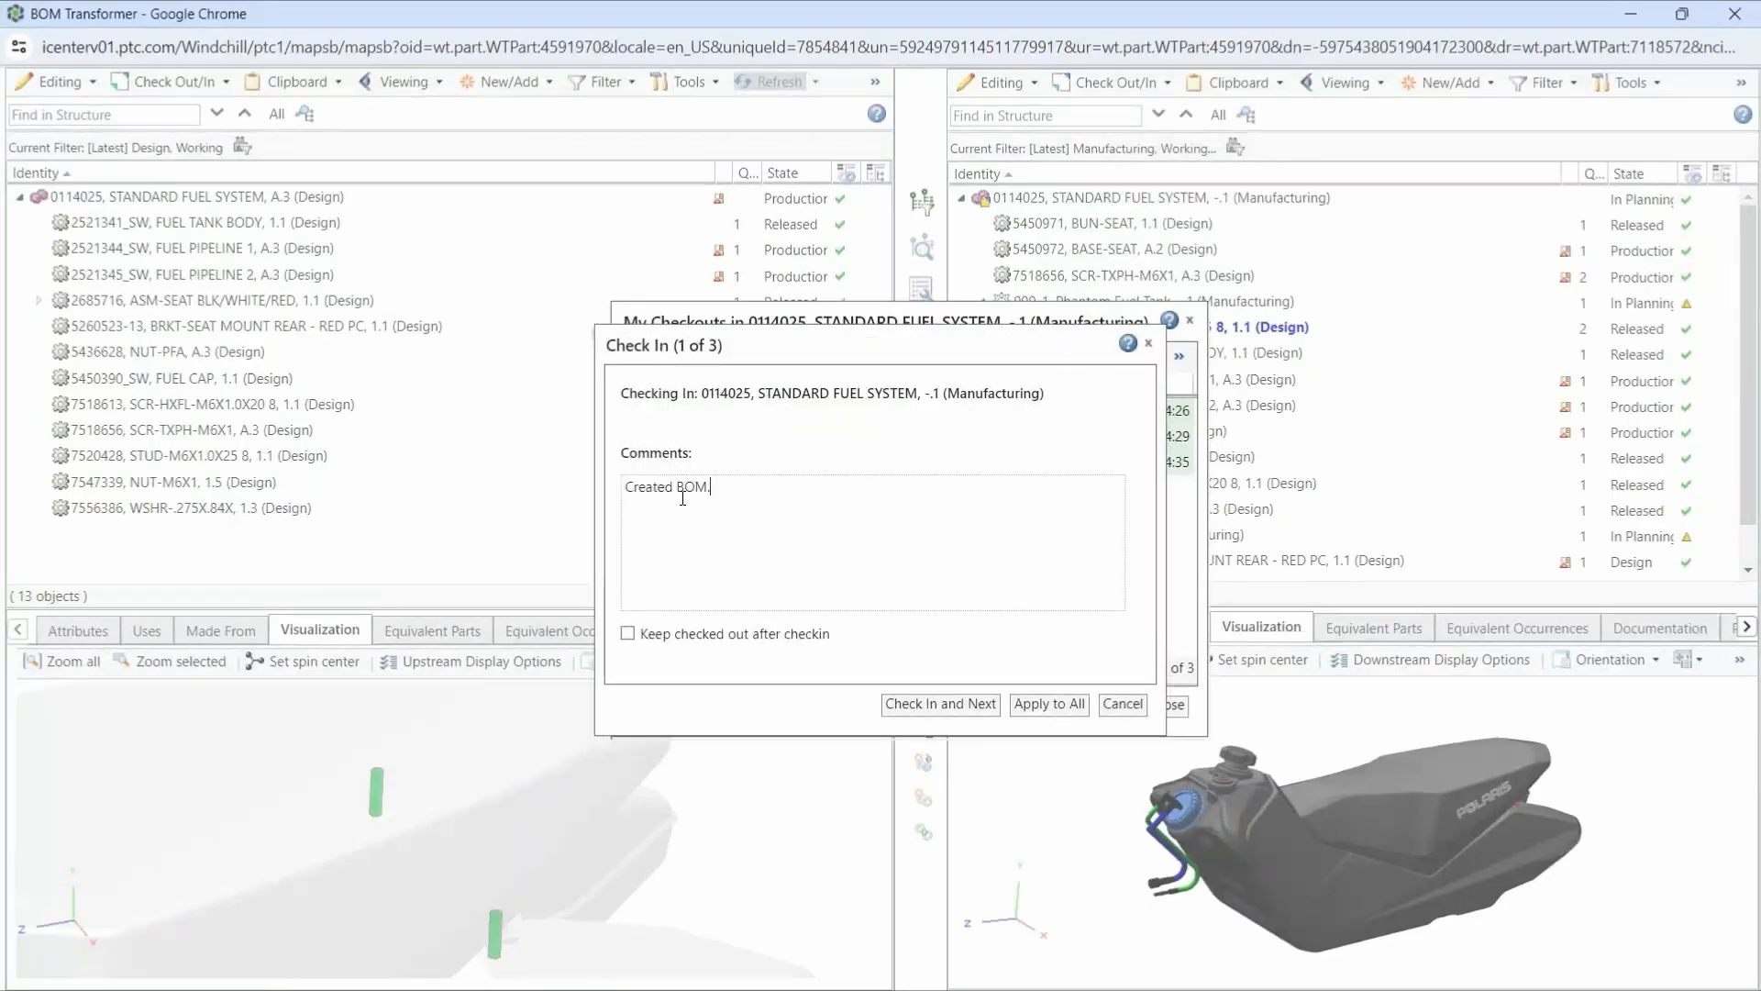
left_click(1029, 708)
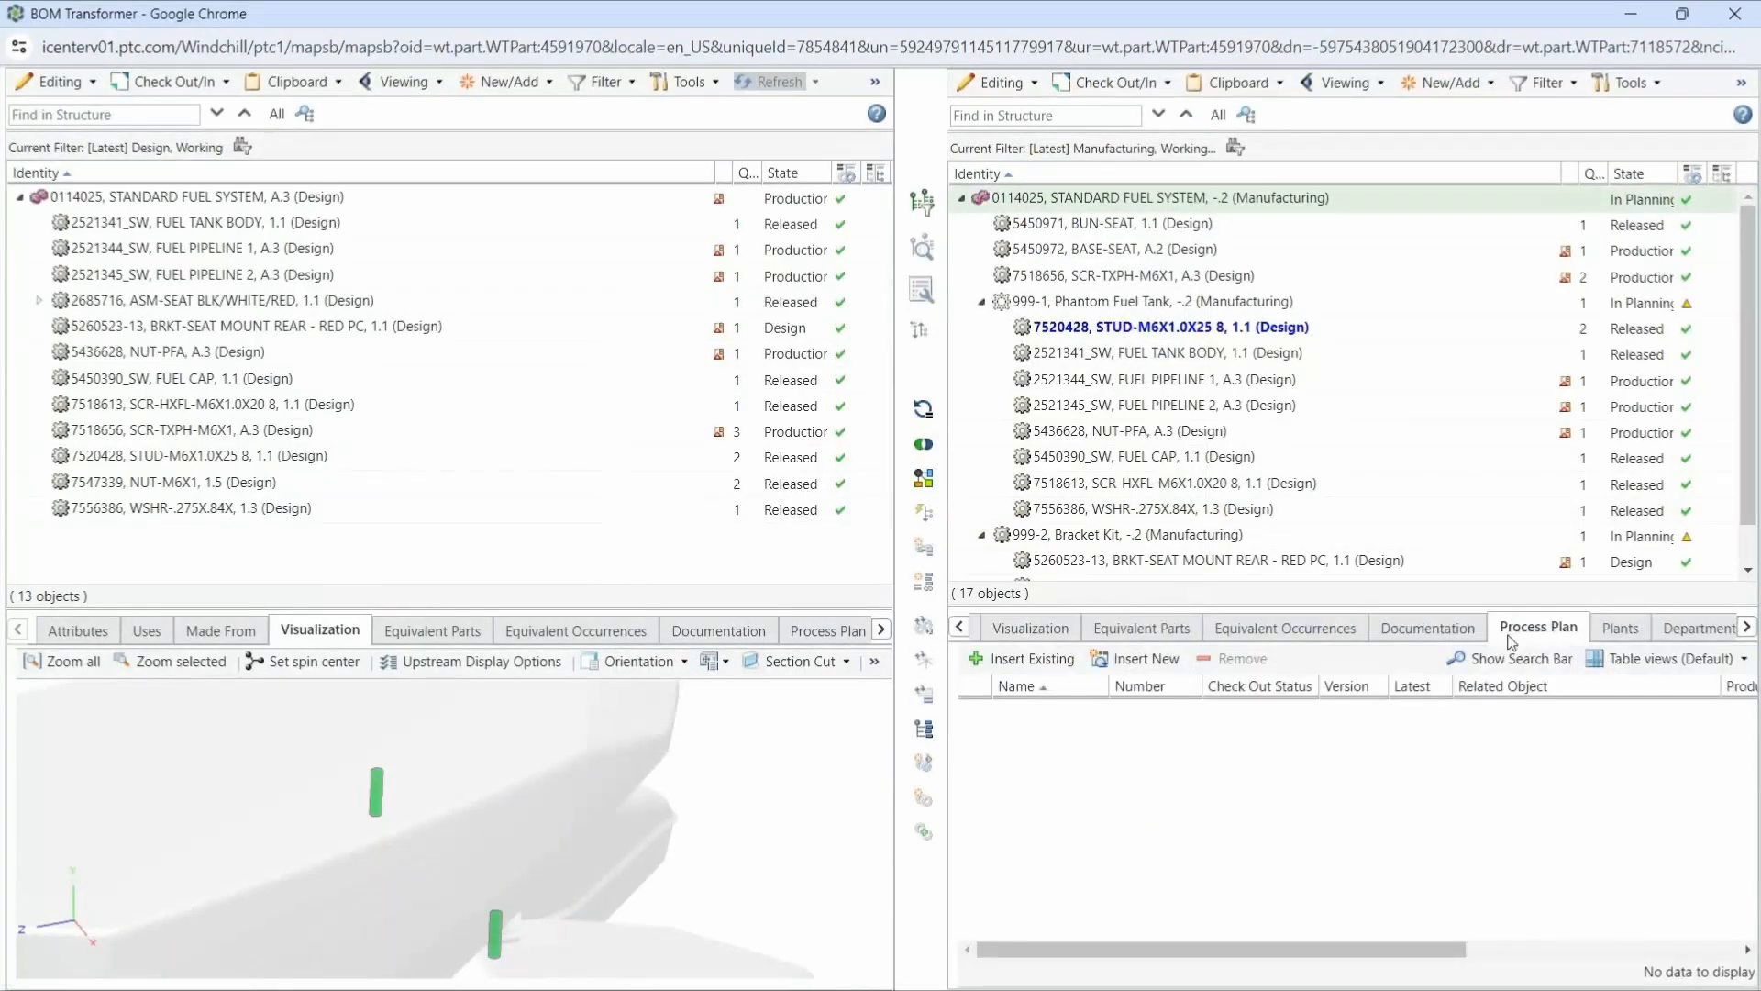
- Create a new process plan for the manufacturing STANDARD FUEL SYSTEM, stored in the Process Plans And Operations folder
left_click(1134, 658)
scroll(1235, 471, "down", 4)
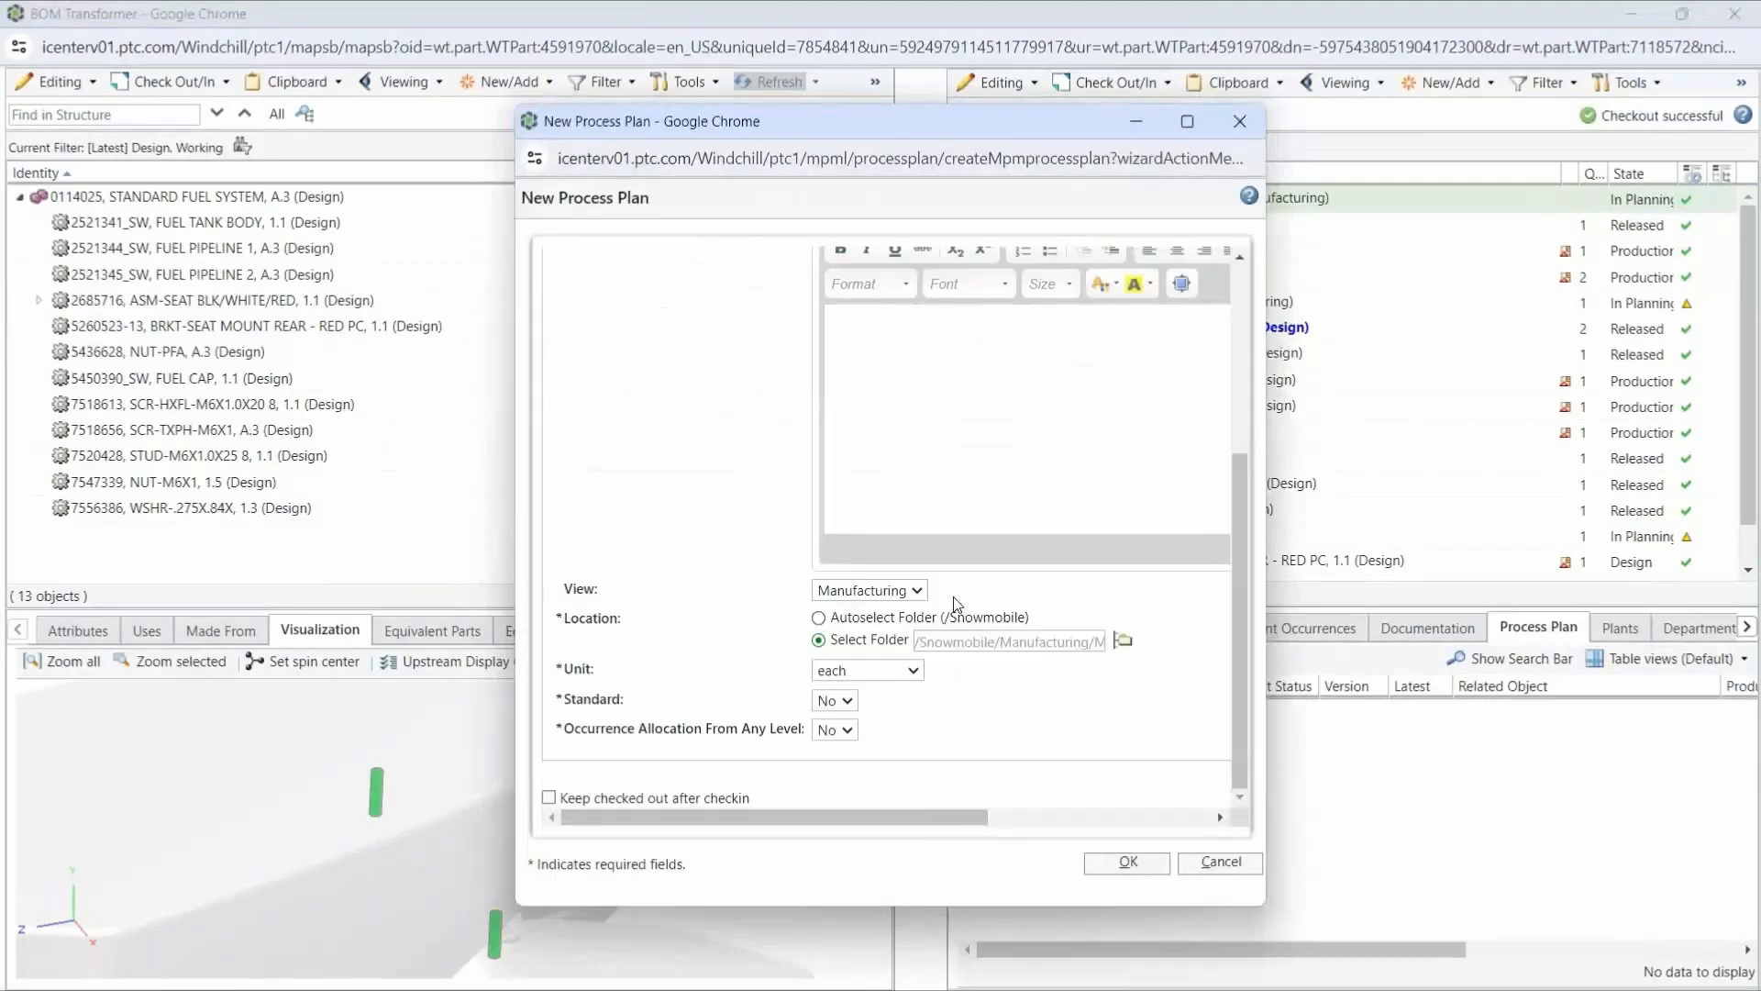
left_click(1123, 639)
left_click(876, 551)
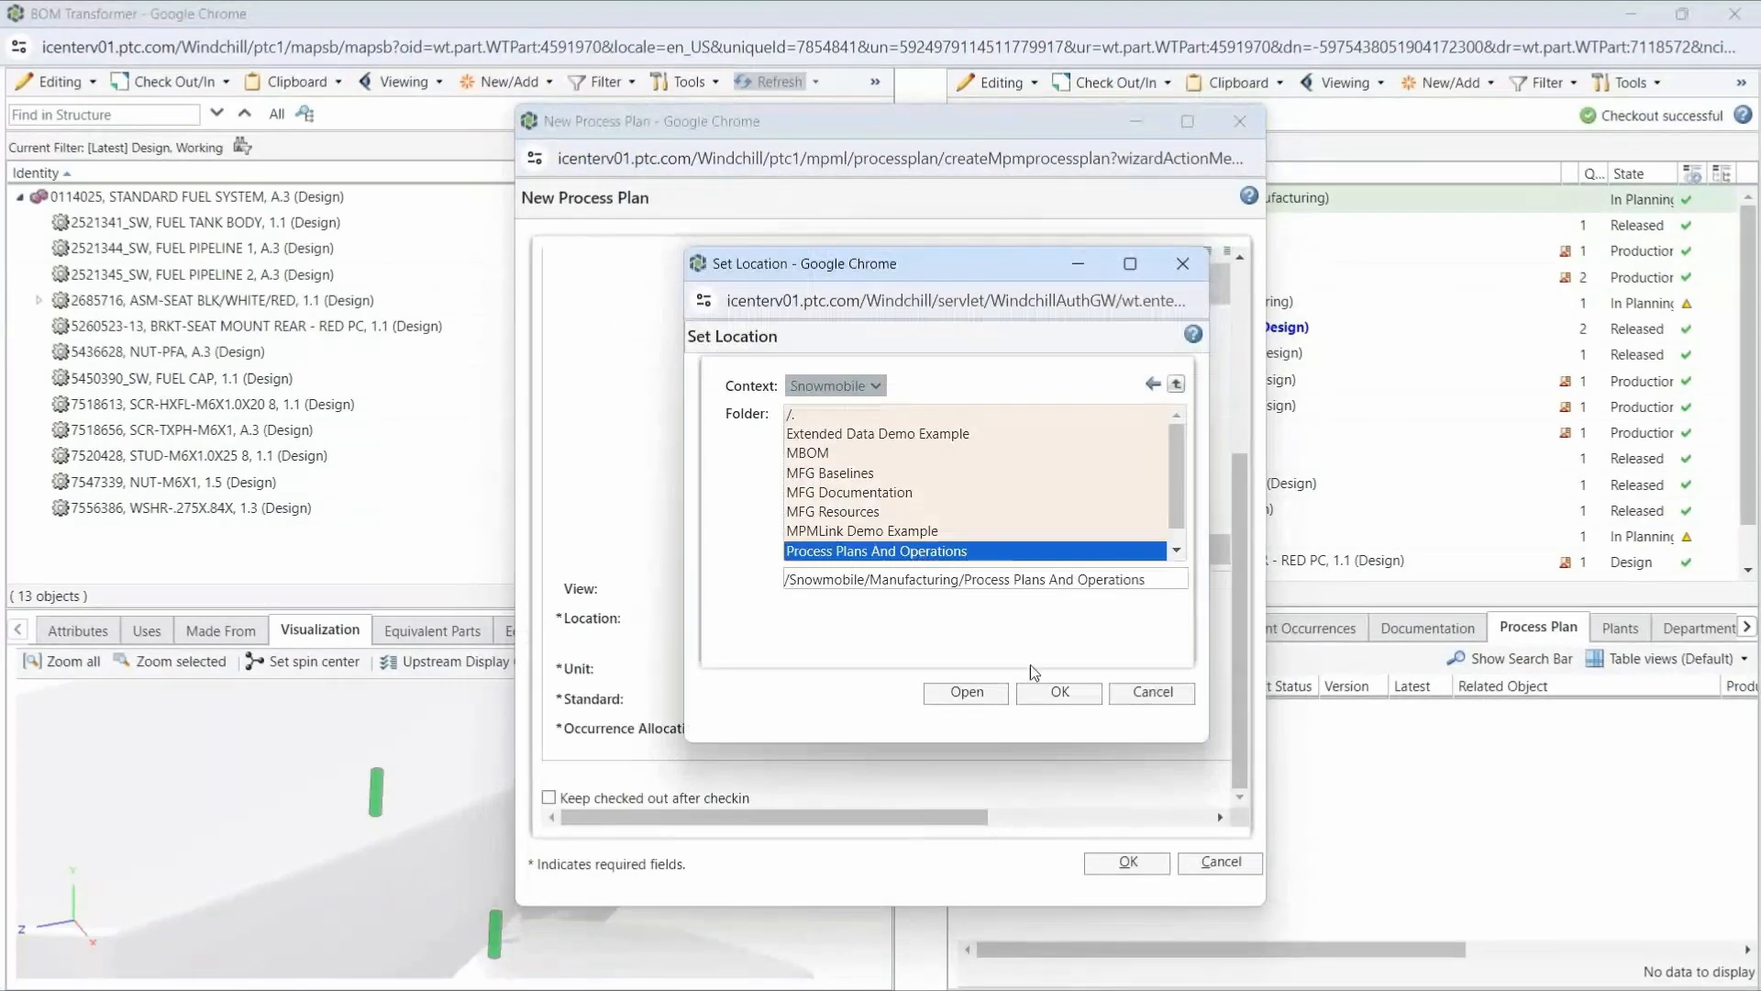
left_click(1056, 690)
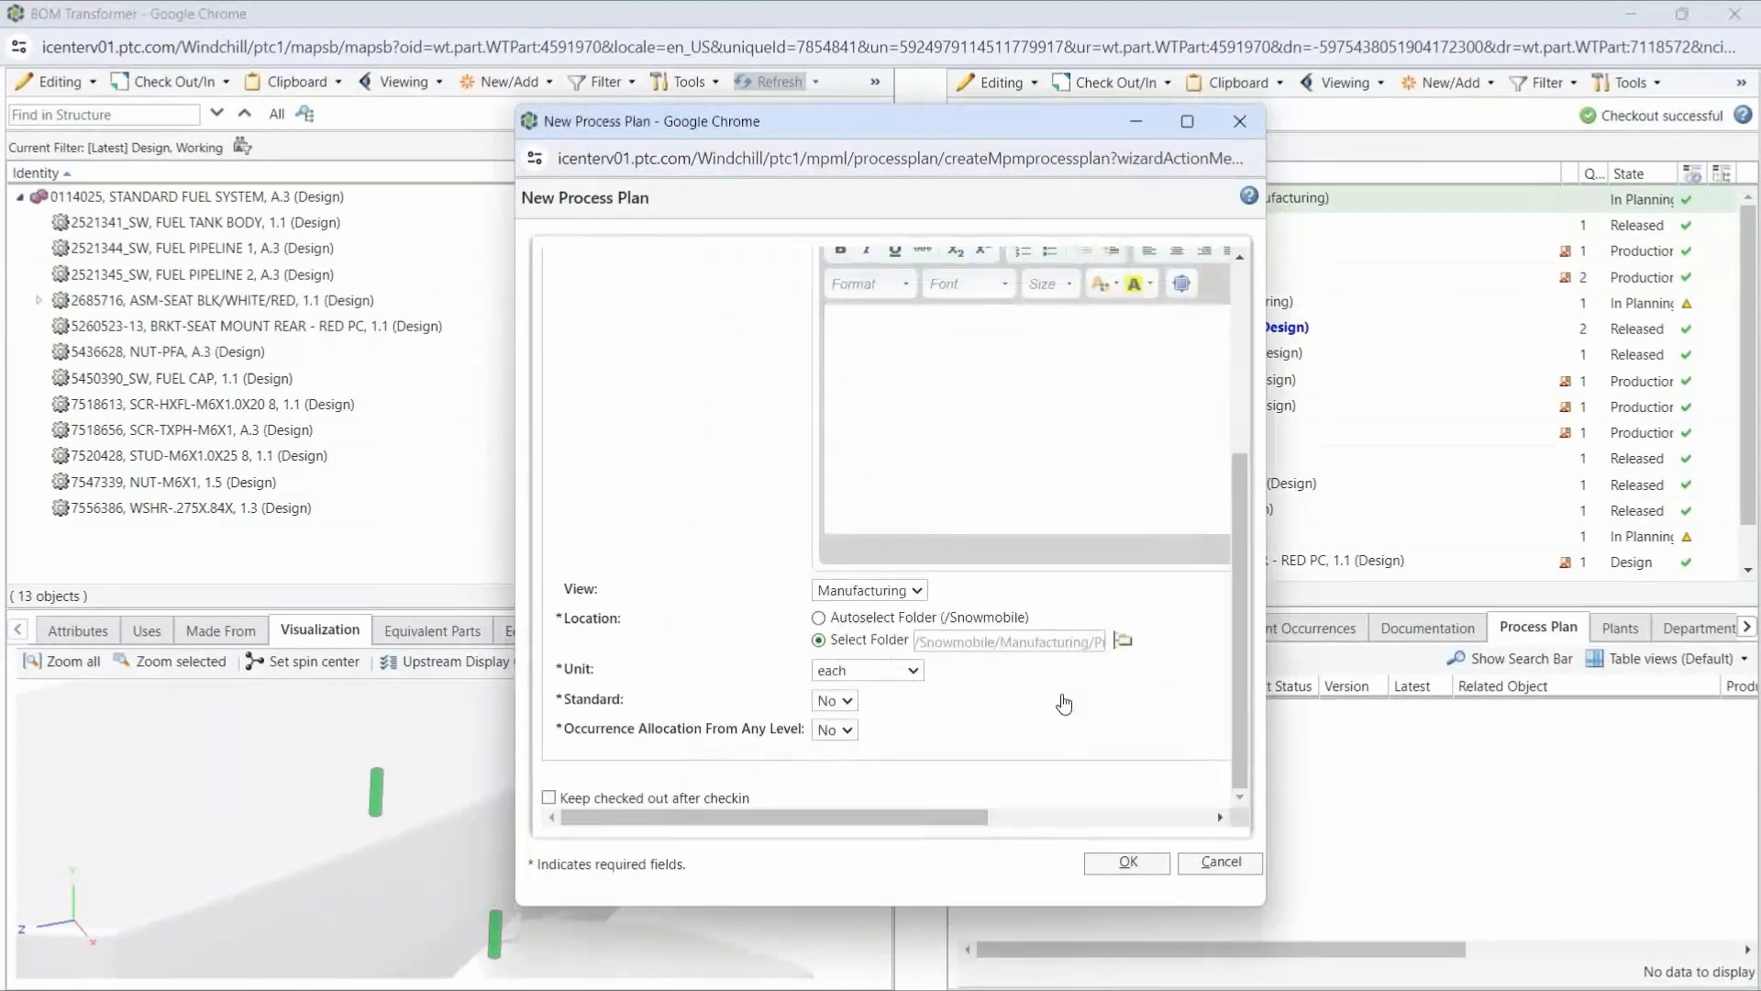
left_click(1128, 862)
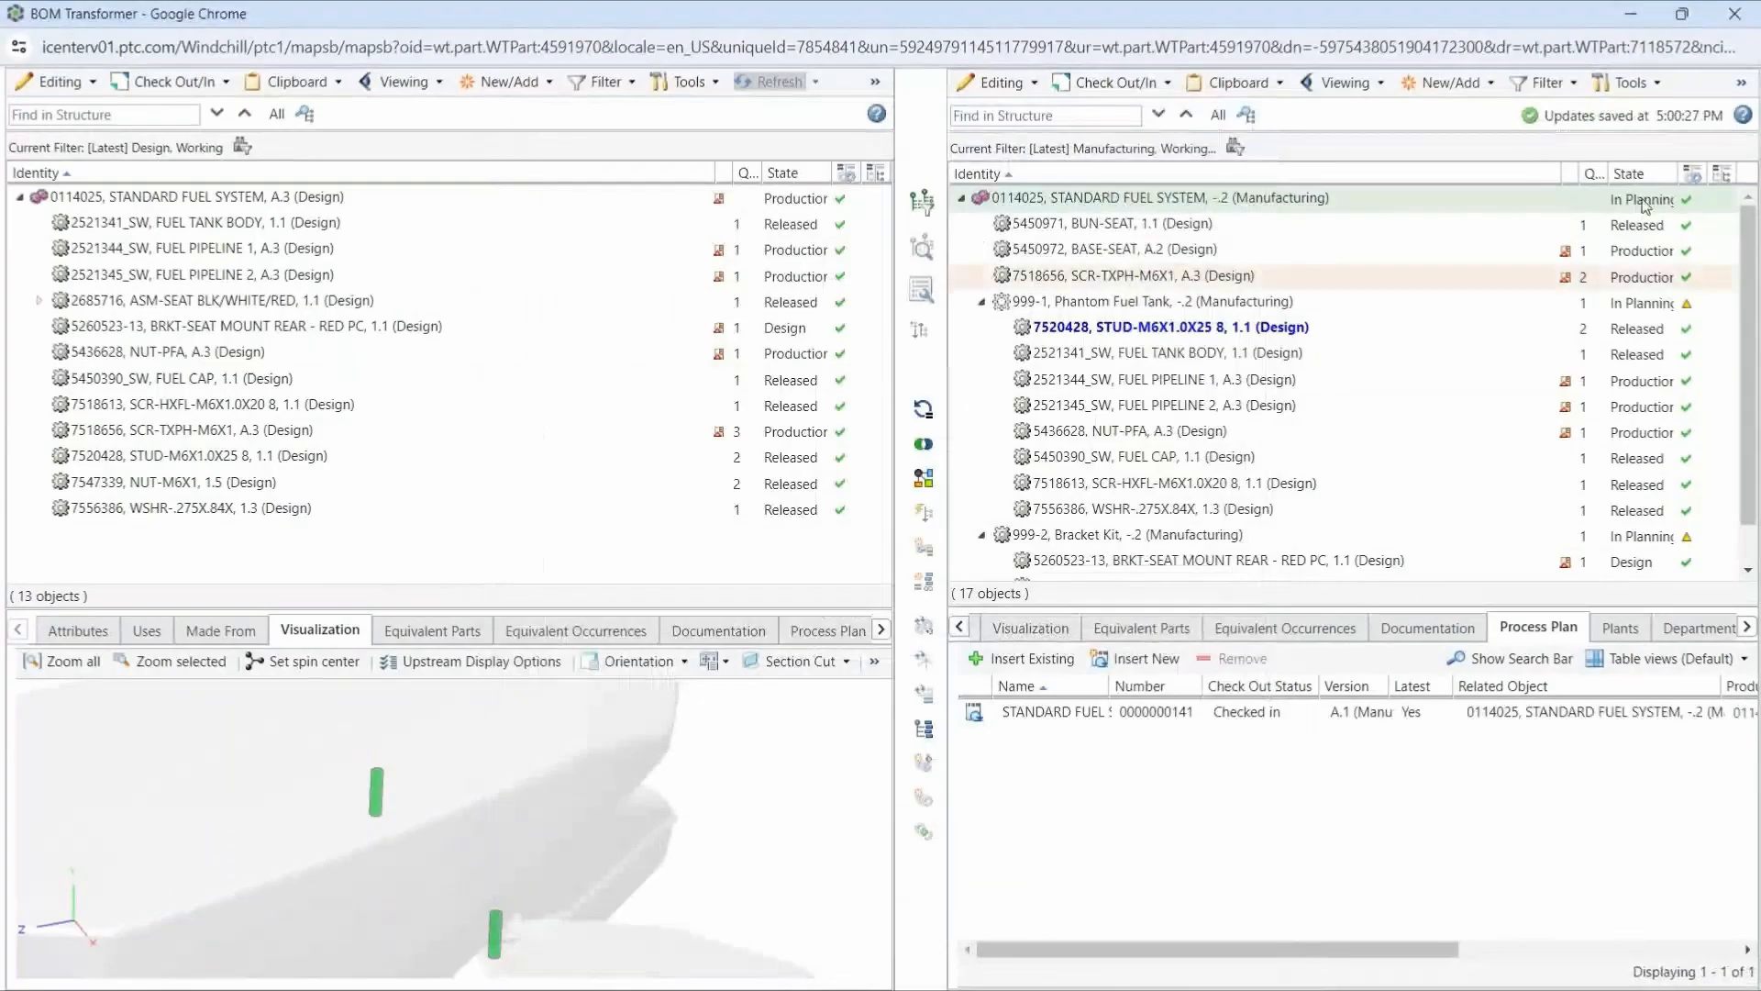
- Close the BOM Transformer and open the structure of the STANDARD FUEL SYSTEM process plan from the part's related objects
left_click(1734, 15)
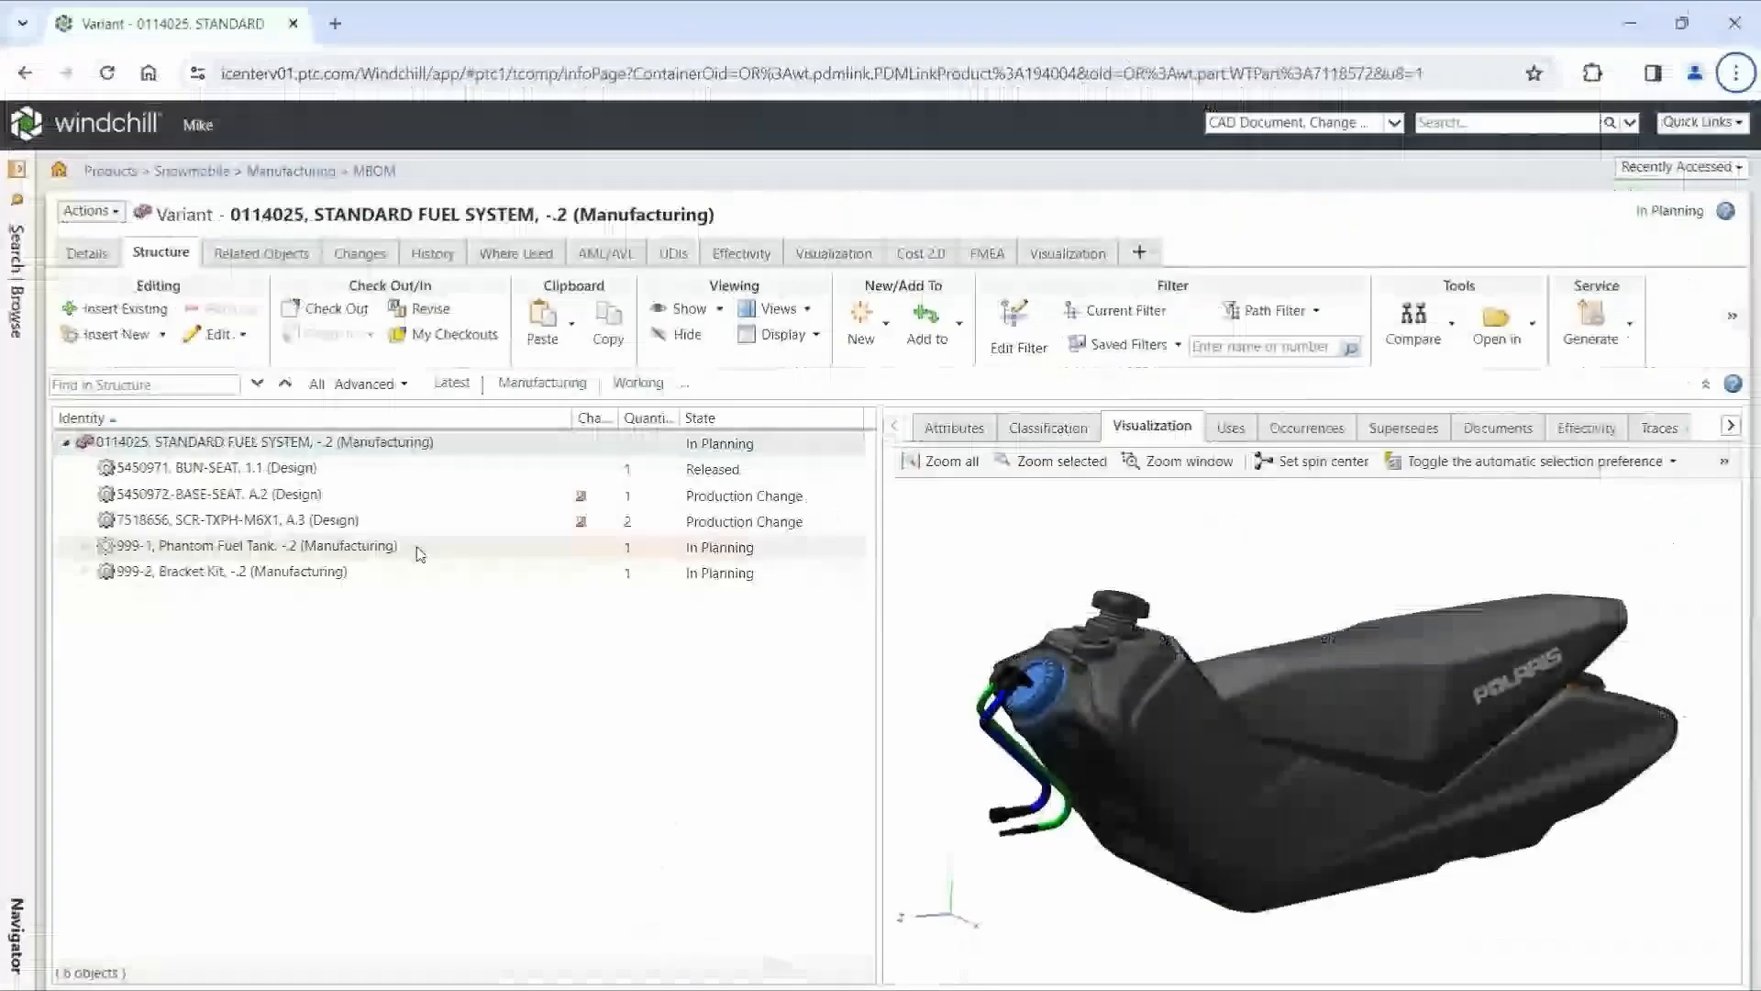
left_click(260, 252)
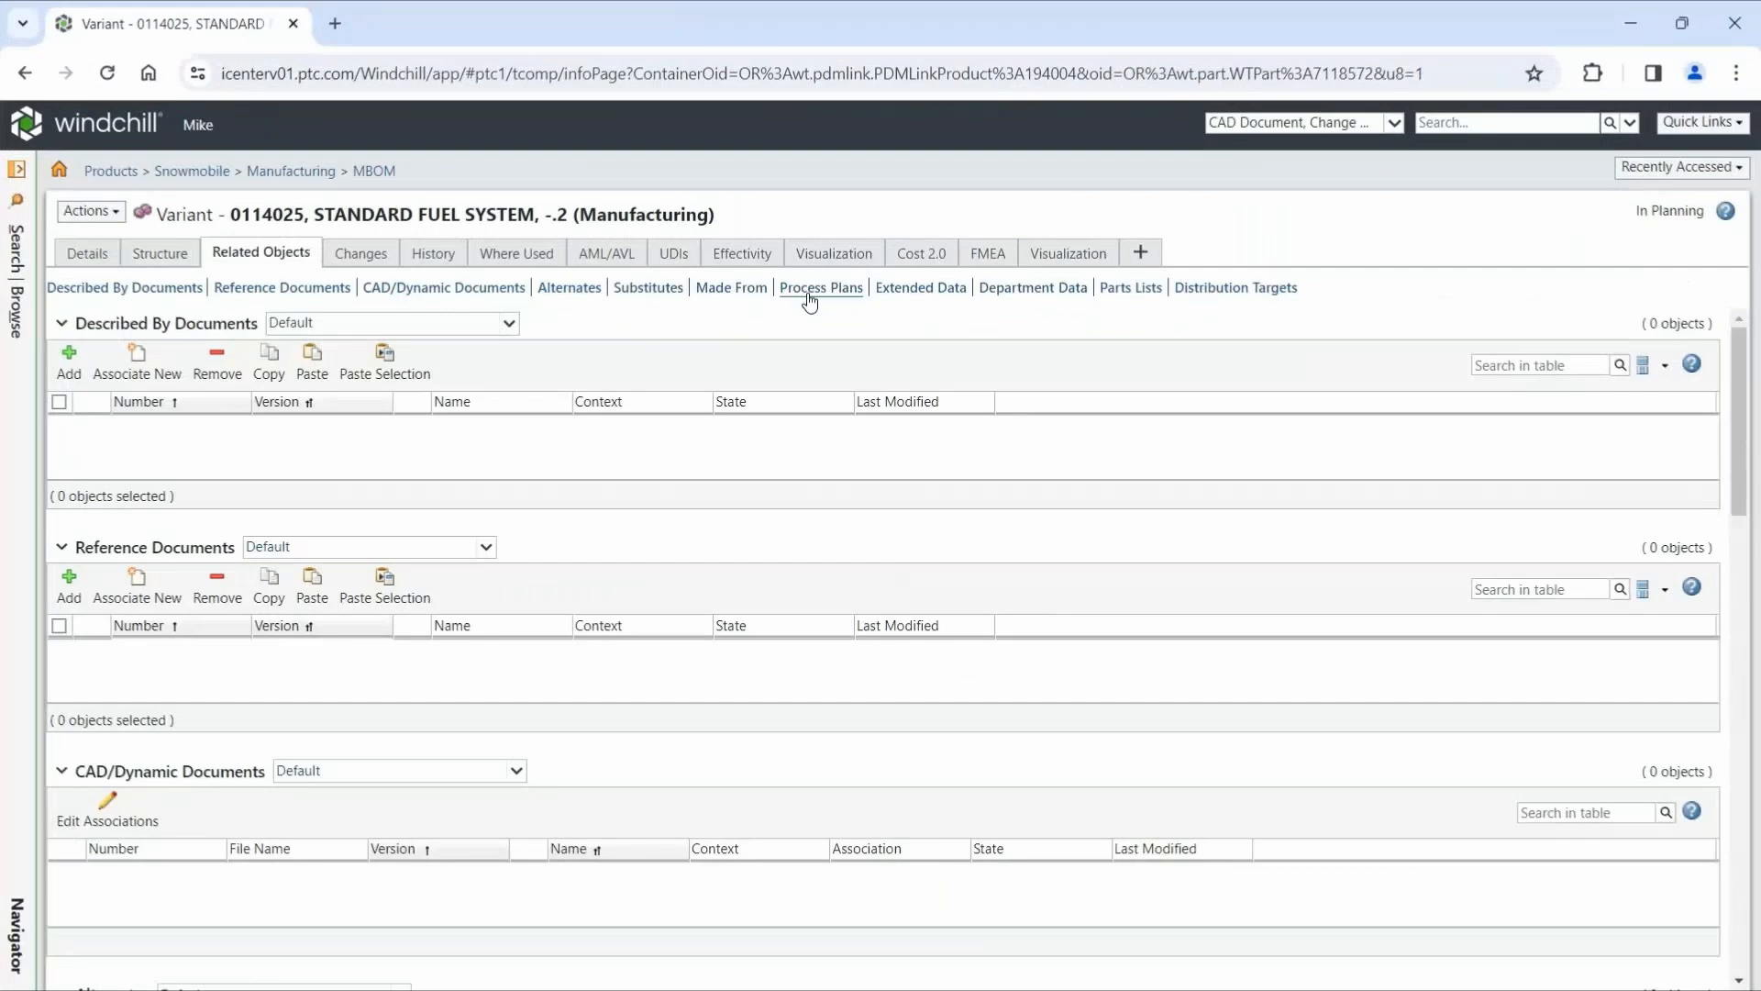
left_click(809, 298)
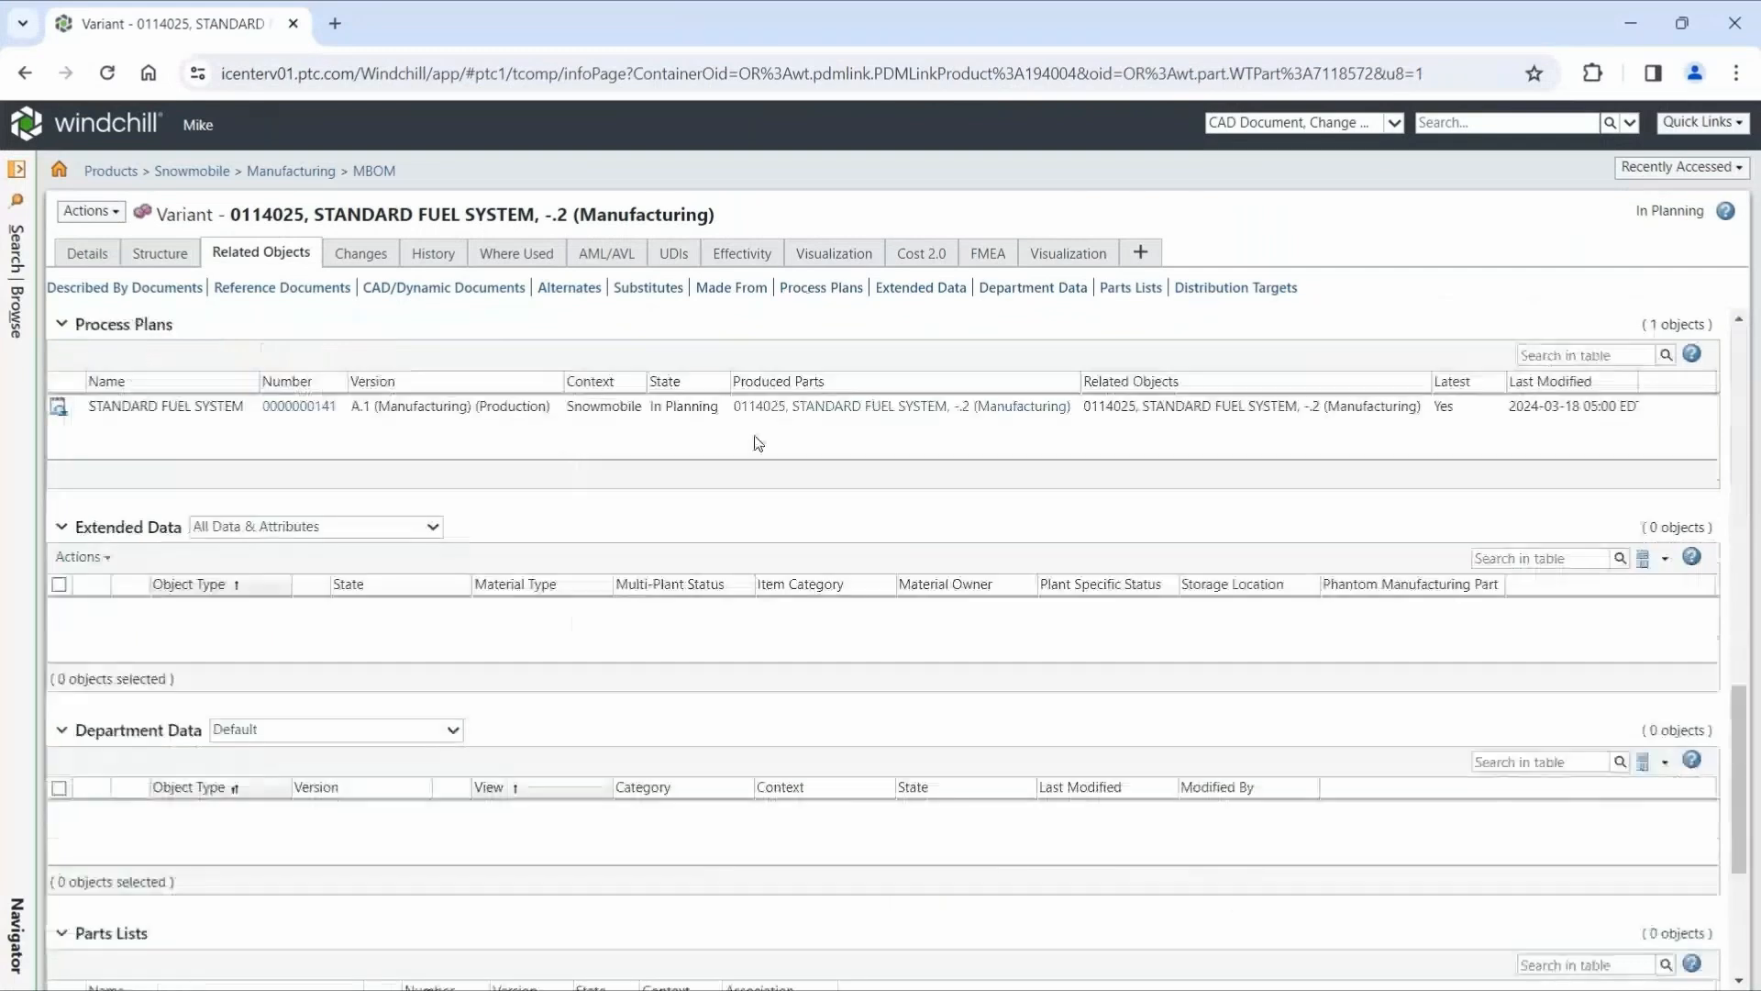
left_click(294, 412)
left_click(164, 259)
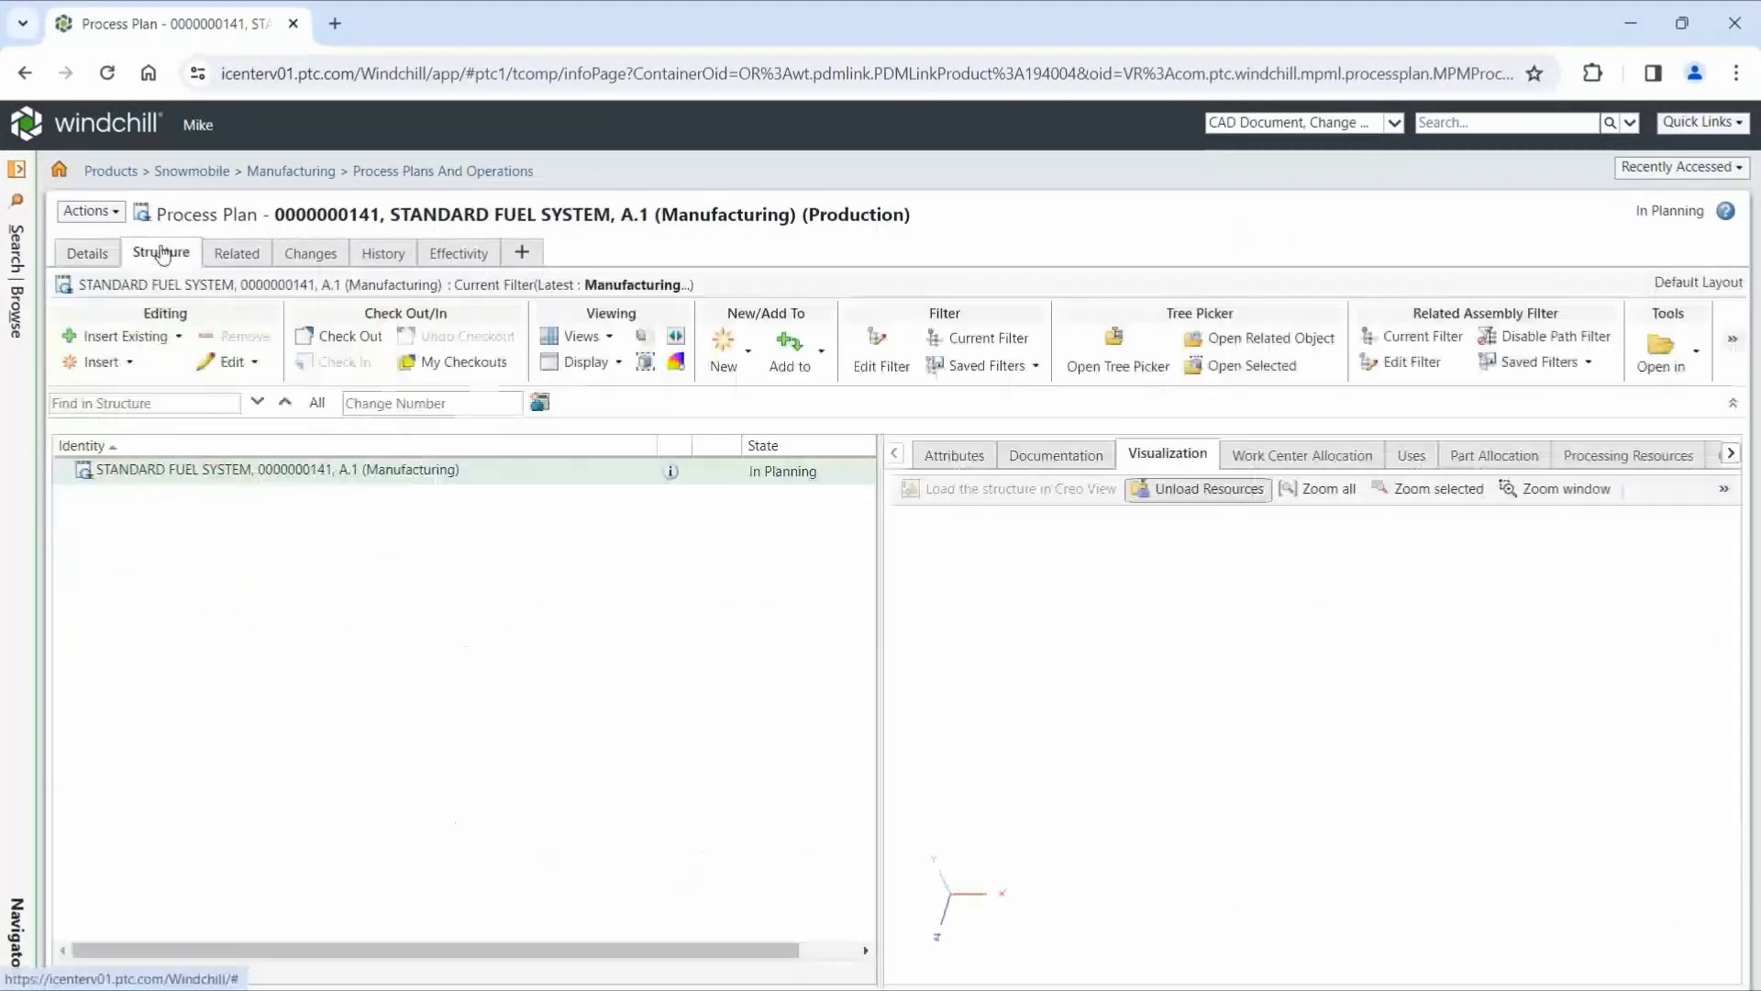
- Apply the saved filter 01 - Latest PPlan and open the process plan's related STANDARD FUEL SYSTEM part beside it
left_click(1030, 366)
left_click(1018, 424)
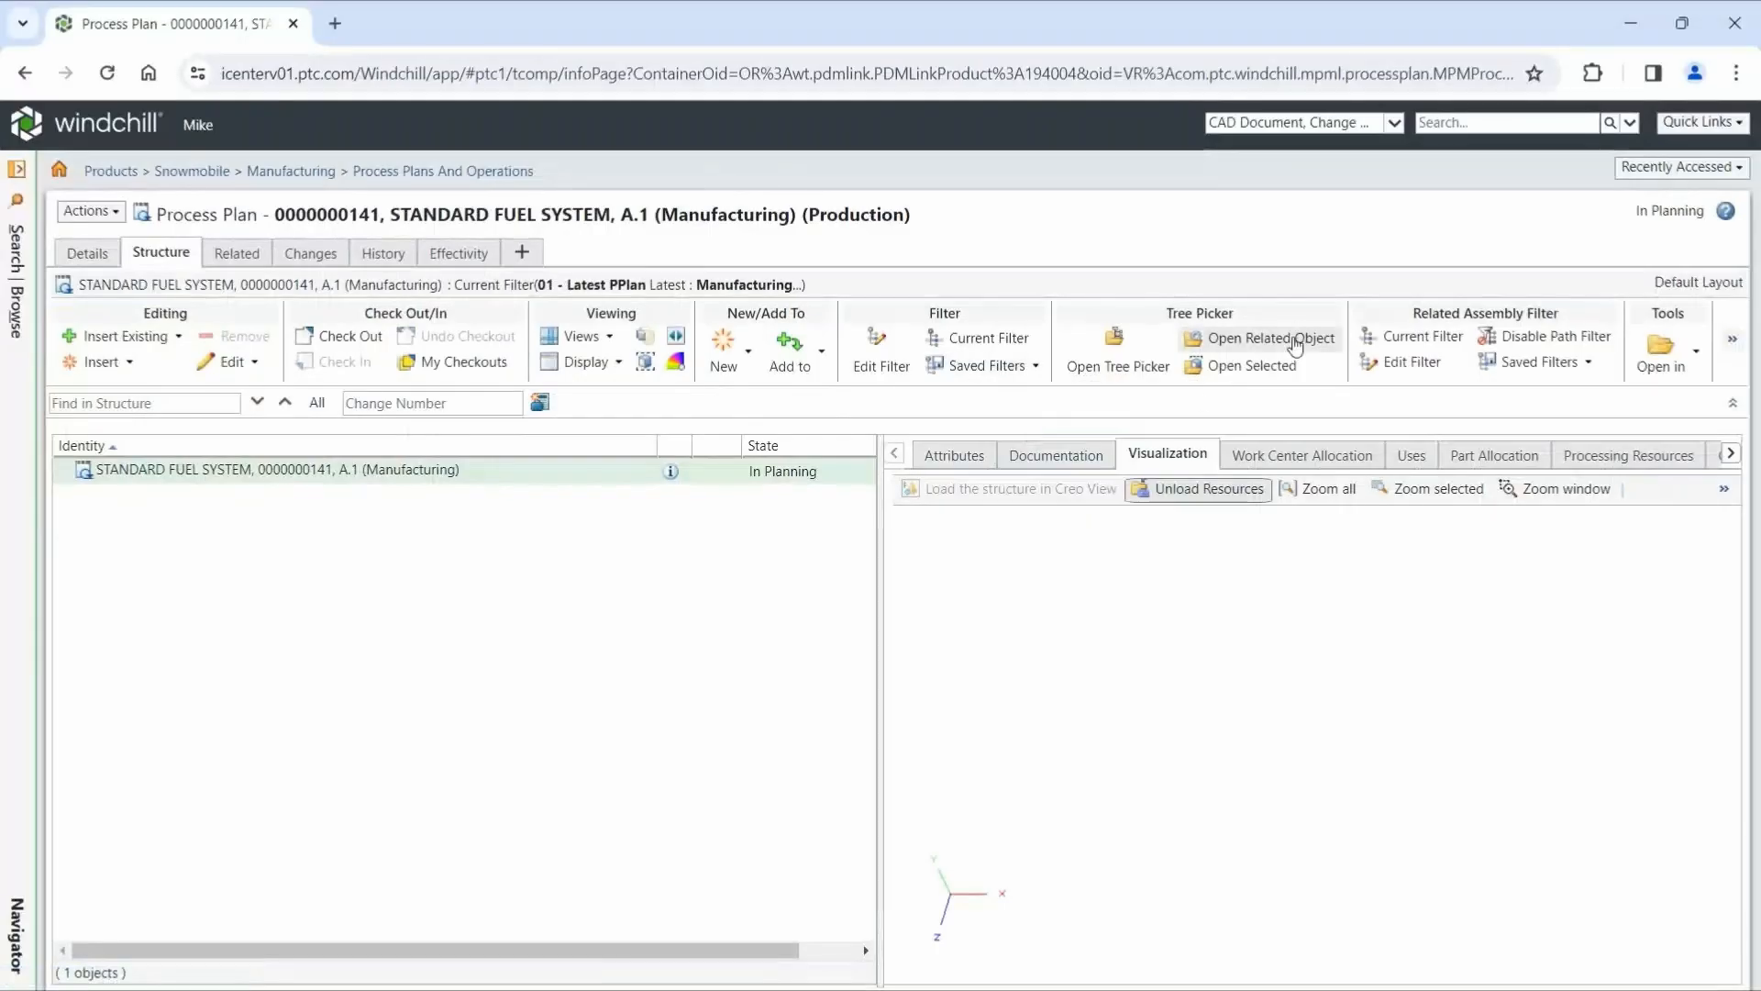
left_click(1294, 345)
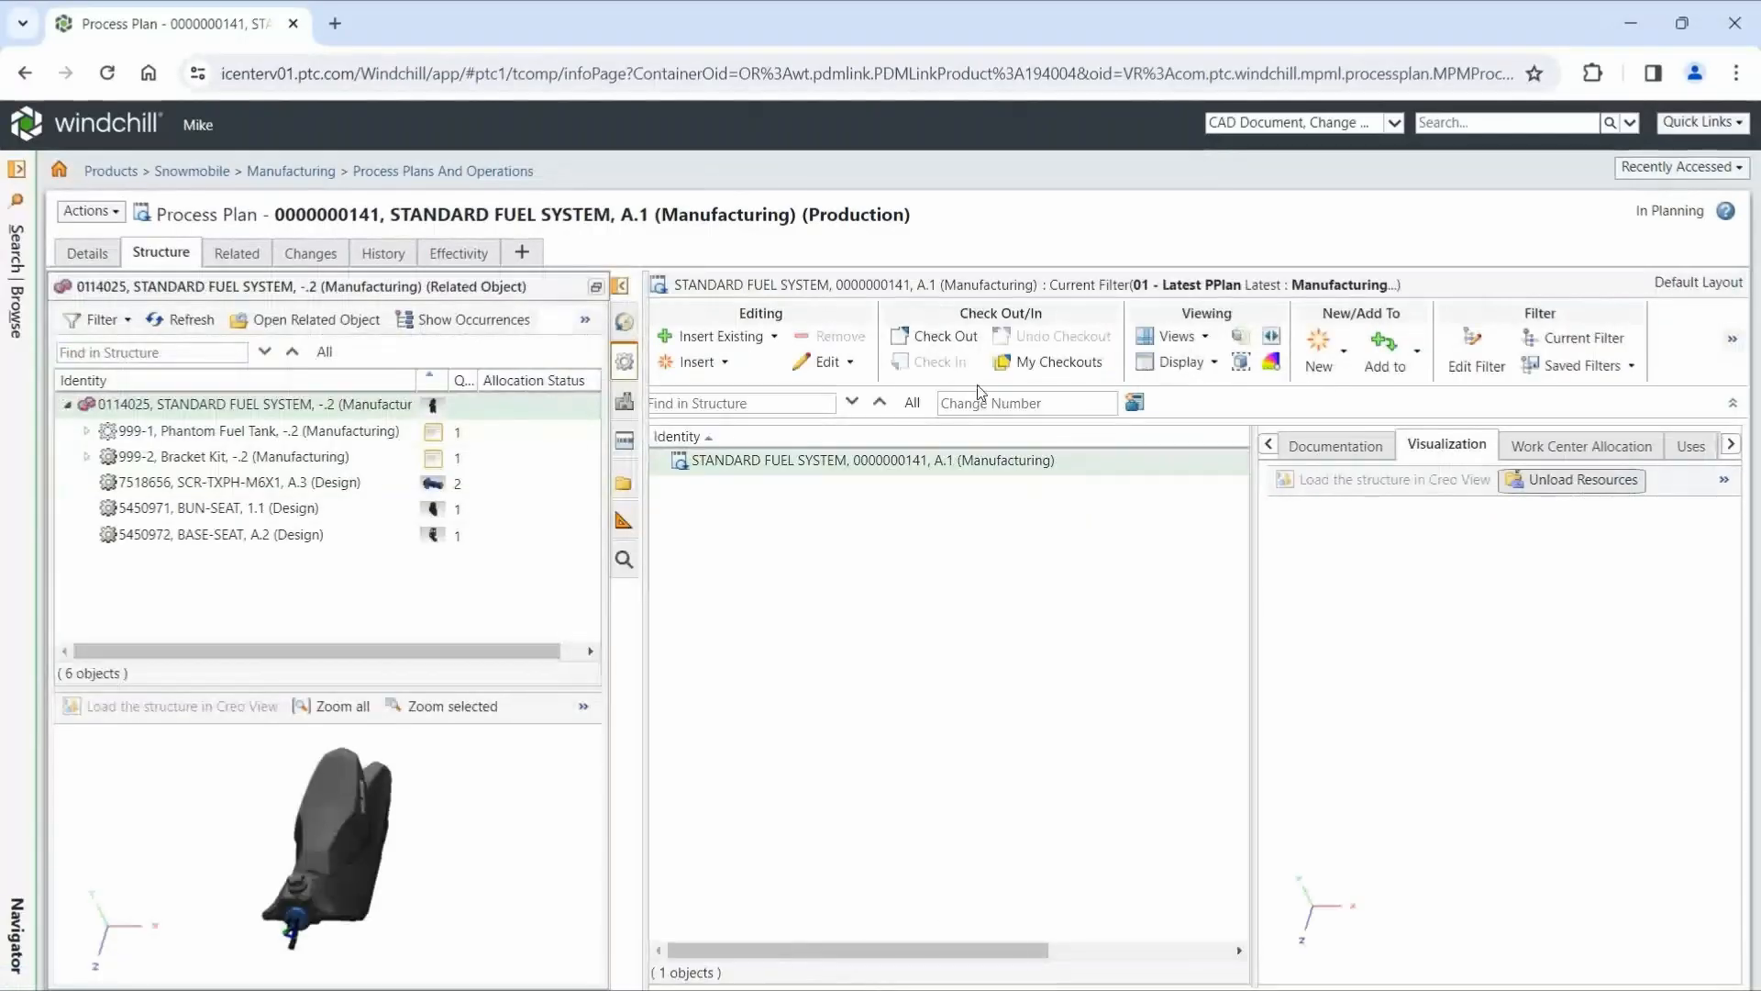
- Insert four operations of type Operation into the STANDARD FUEL SYSTEM process plan
left_click(820, 361)
type("4")
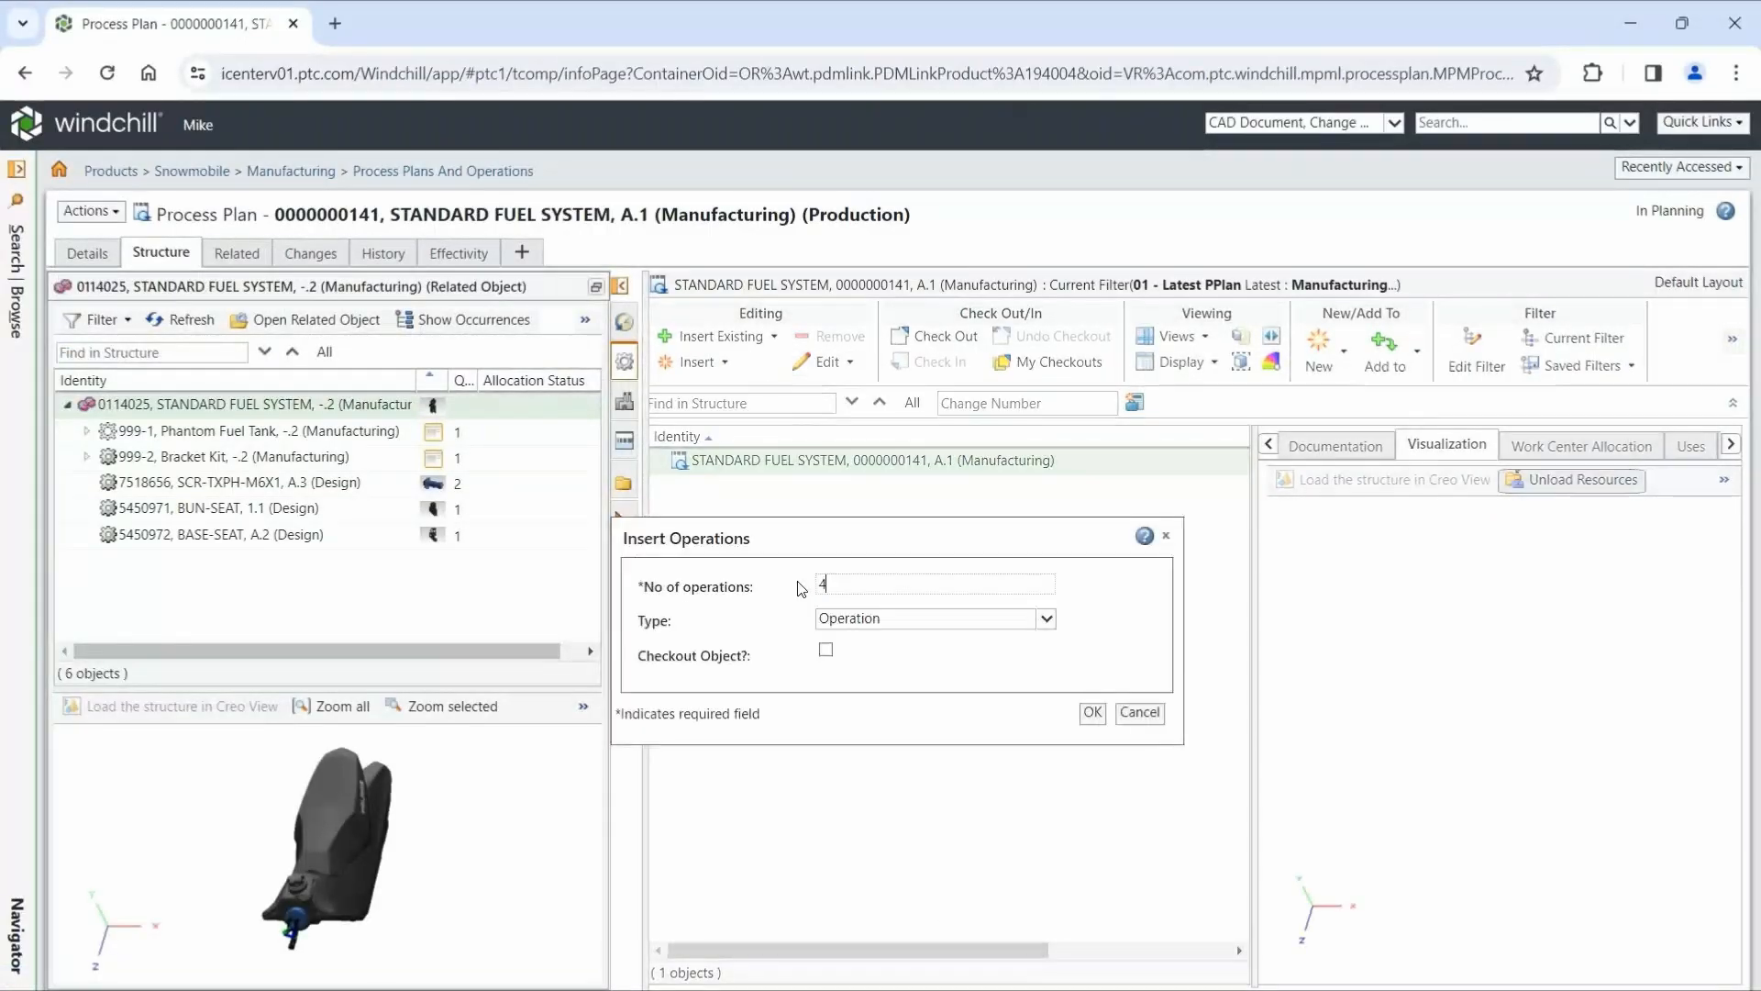
left_click(1092, 714)
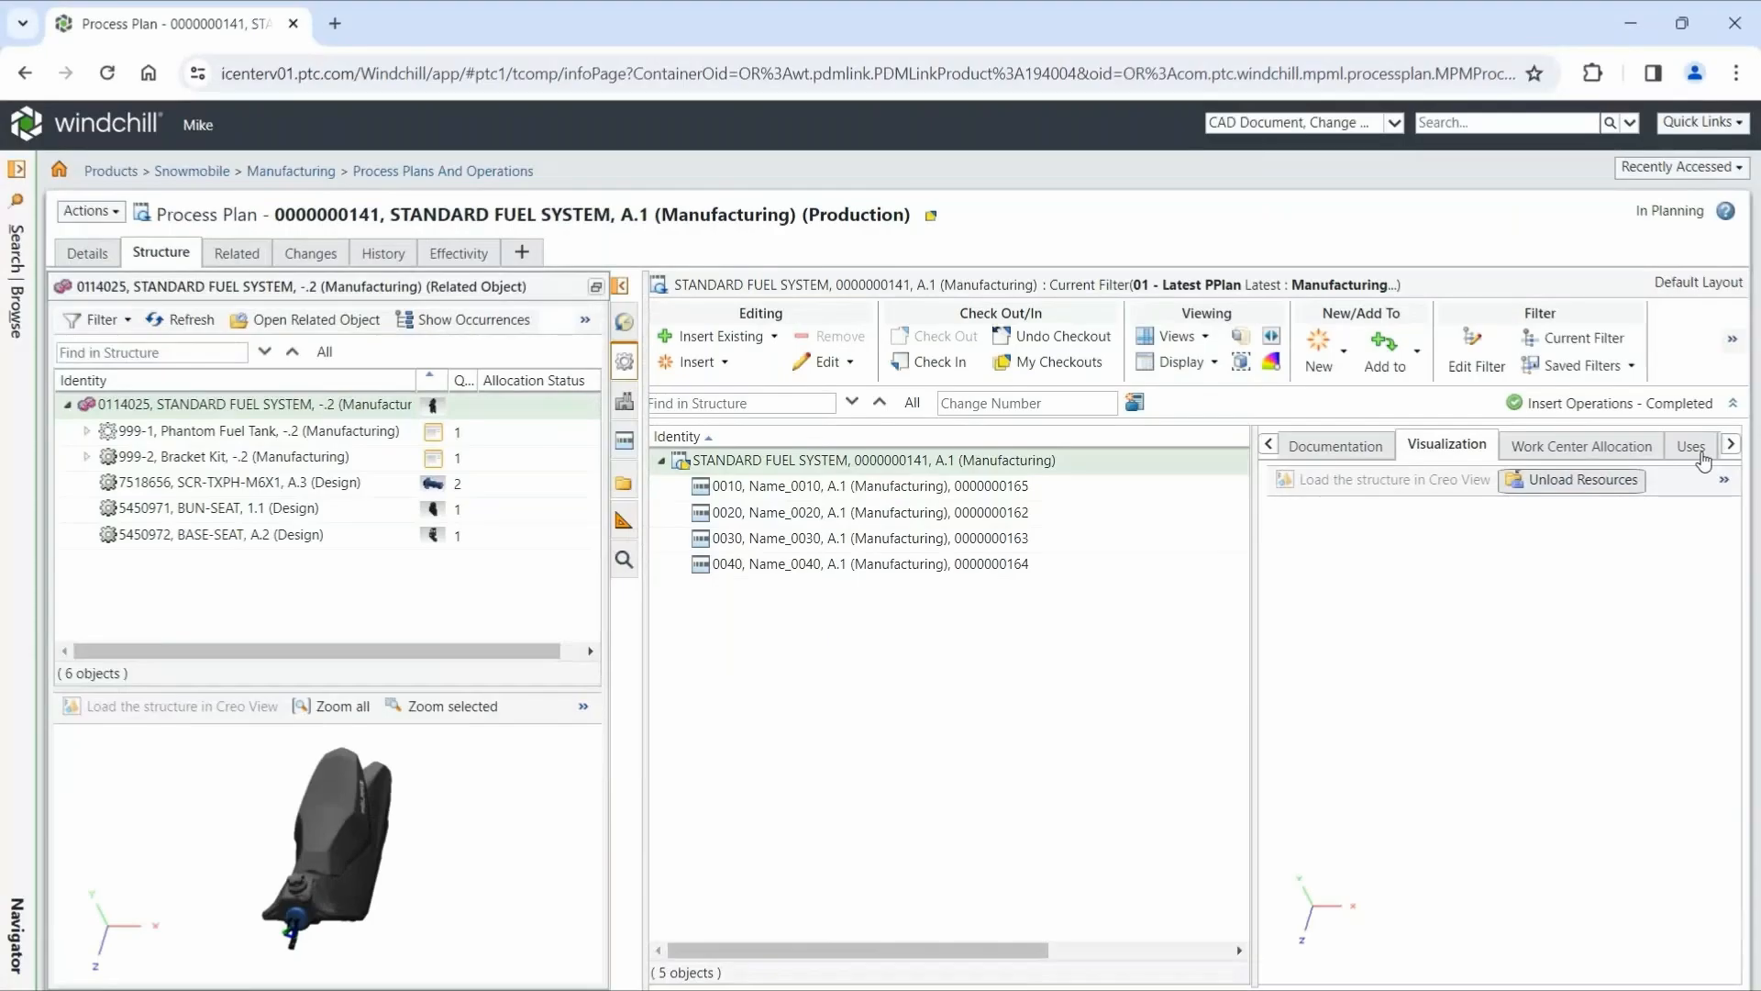
- Rename operations 0010 to 0040 as Build Tank, Press Studs, Build Seat and Attach Seat to Tank, and fill in their descriptions
left_click(1692, 445)
key("ctrl+a")
left_click(1725, 479)
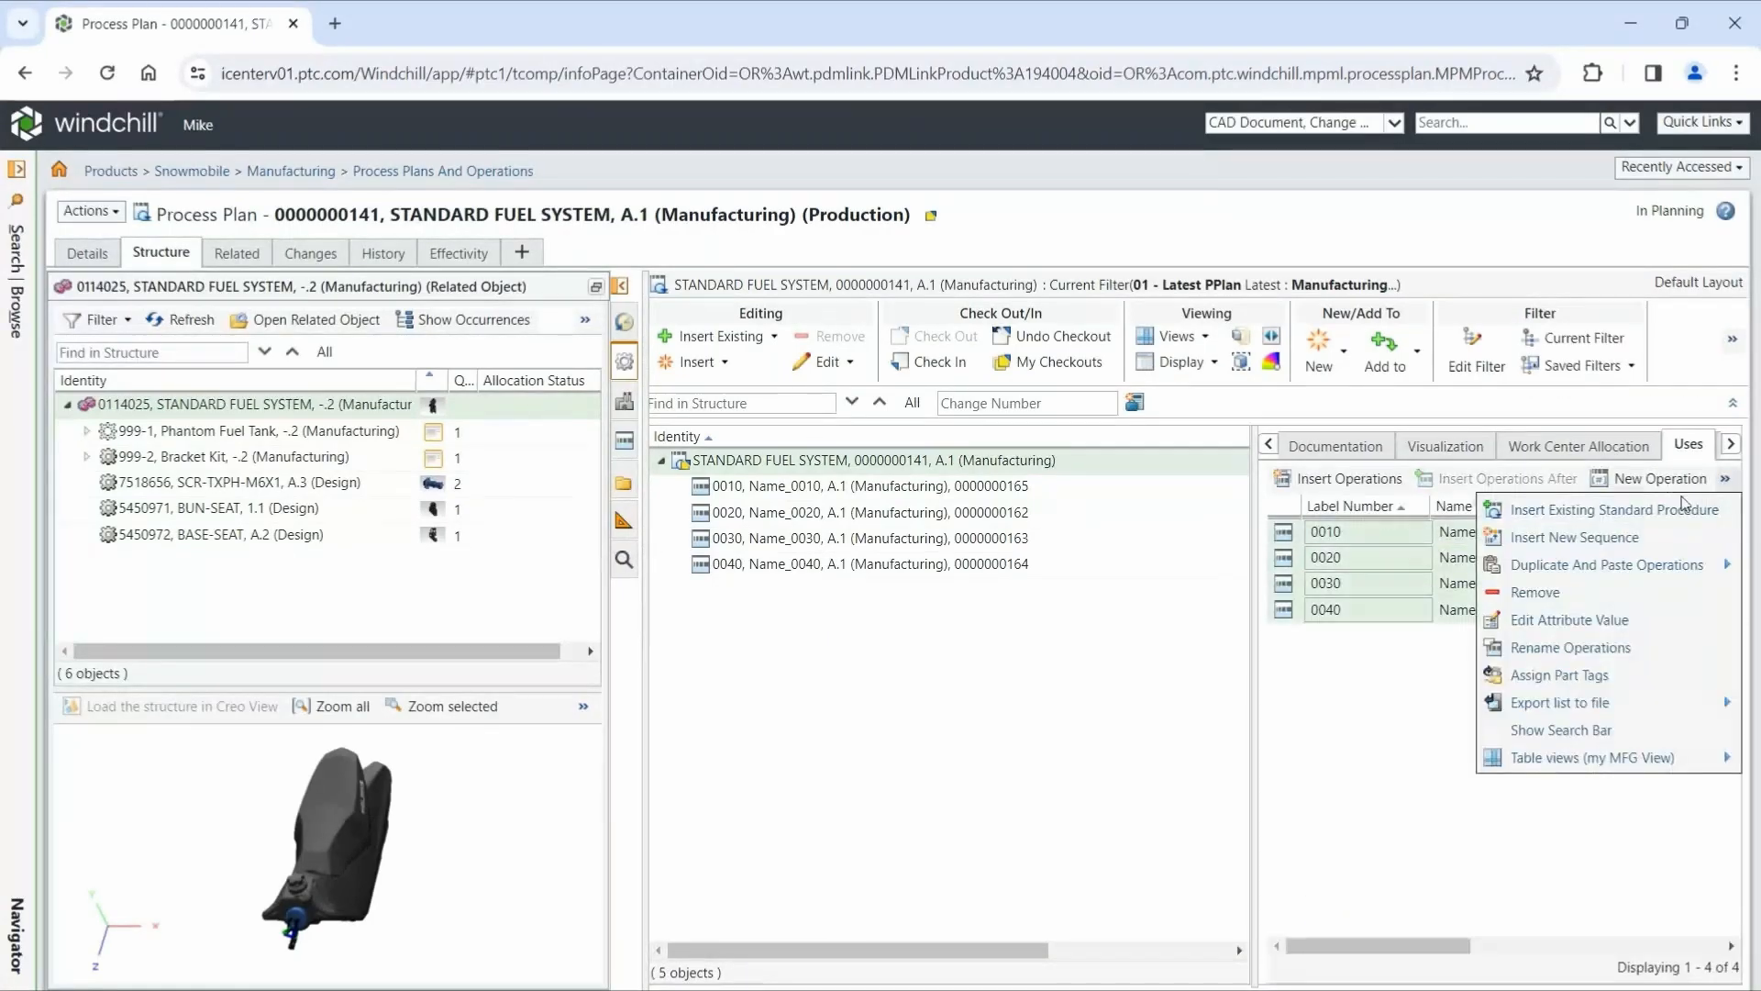
left_click(1597, 649)
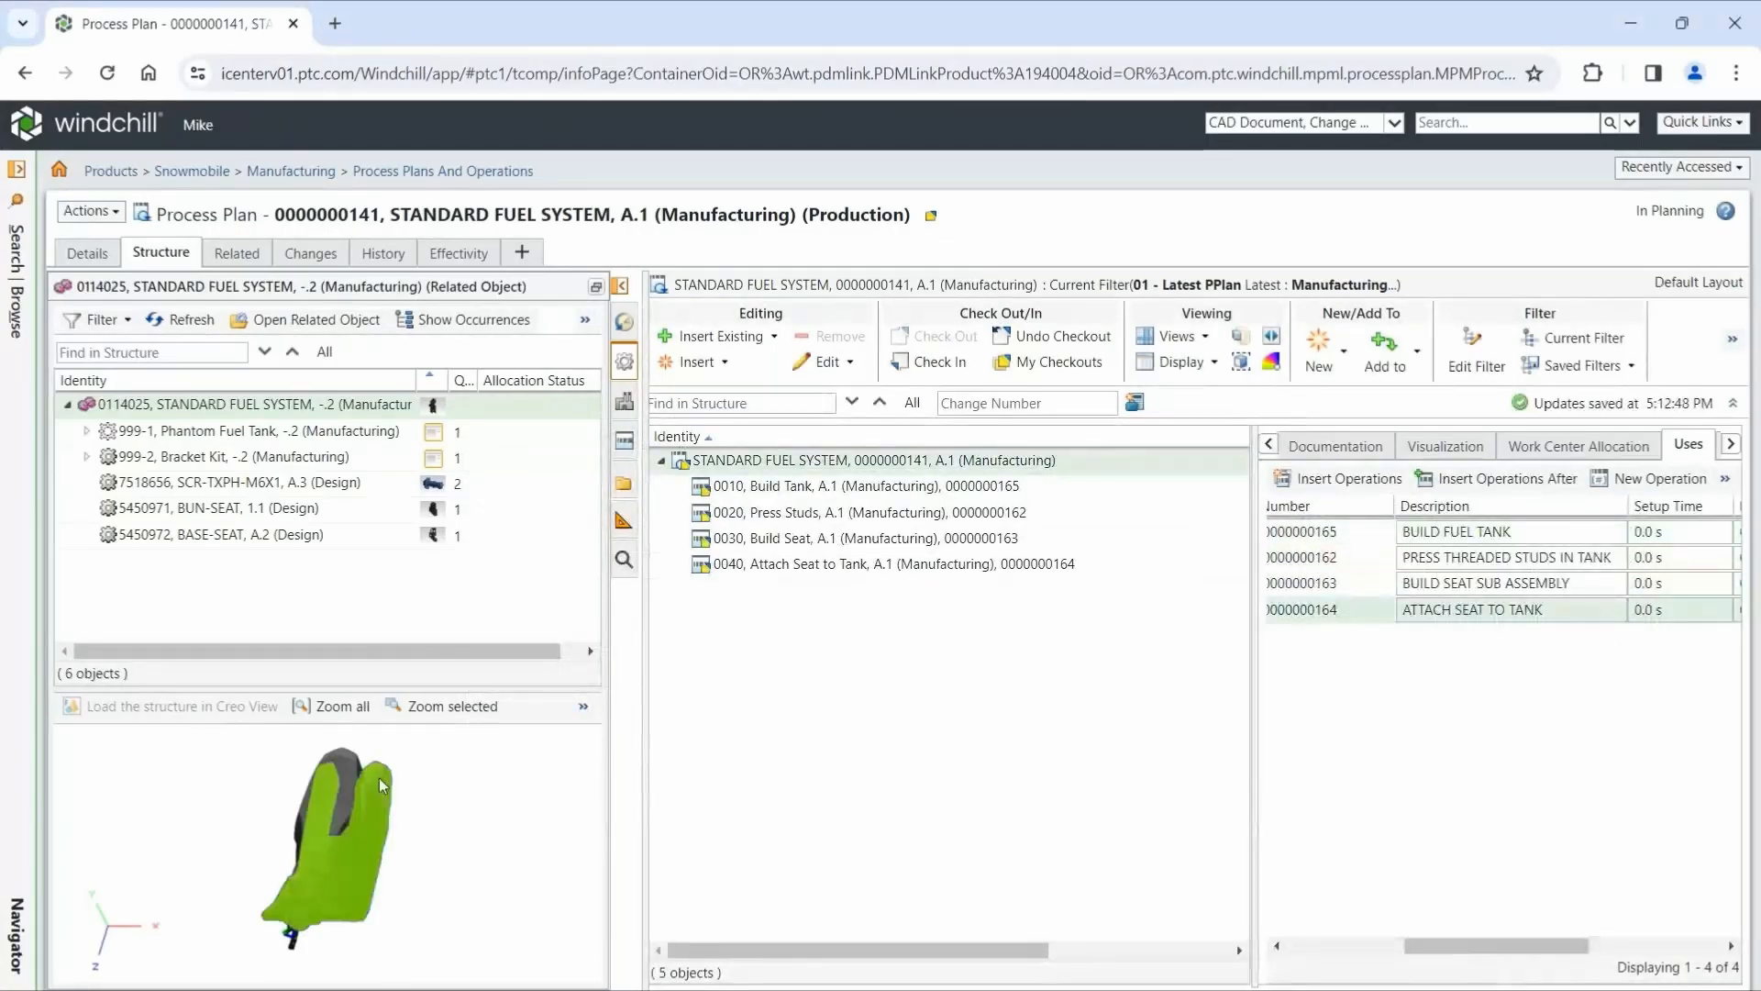
- Allocate the FUEL TANK BODY from Phantom Fuel Tank to operation 0010, Build Tank
left_click(87, 431)
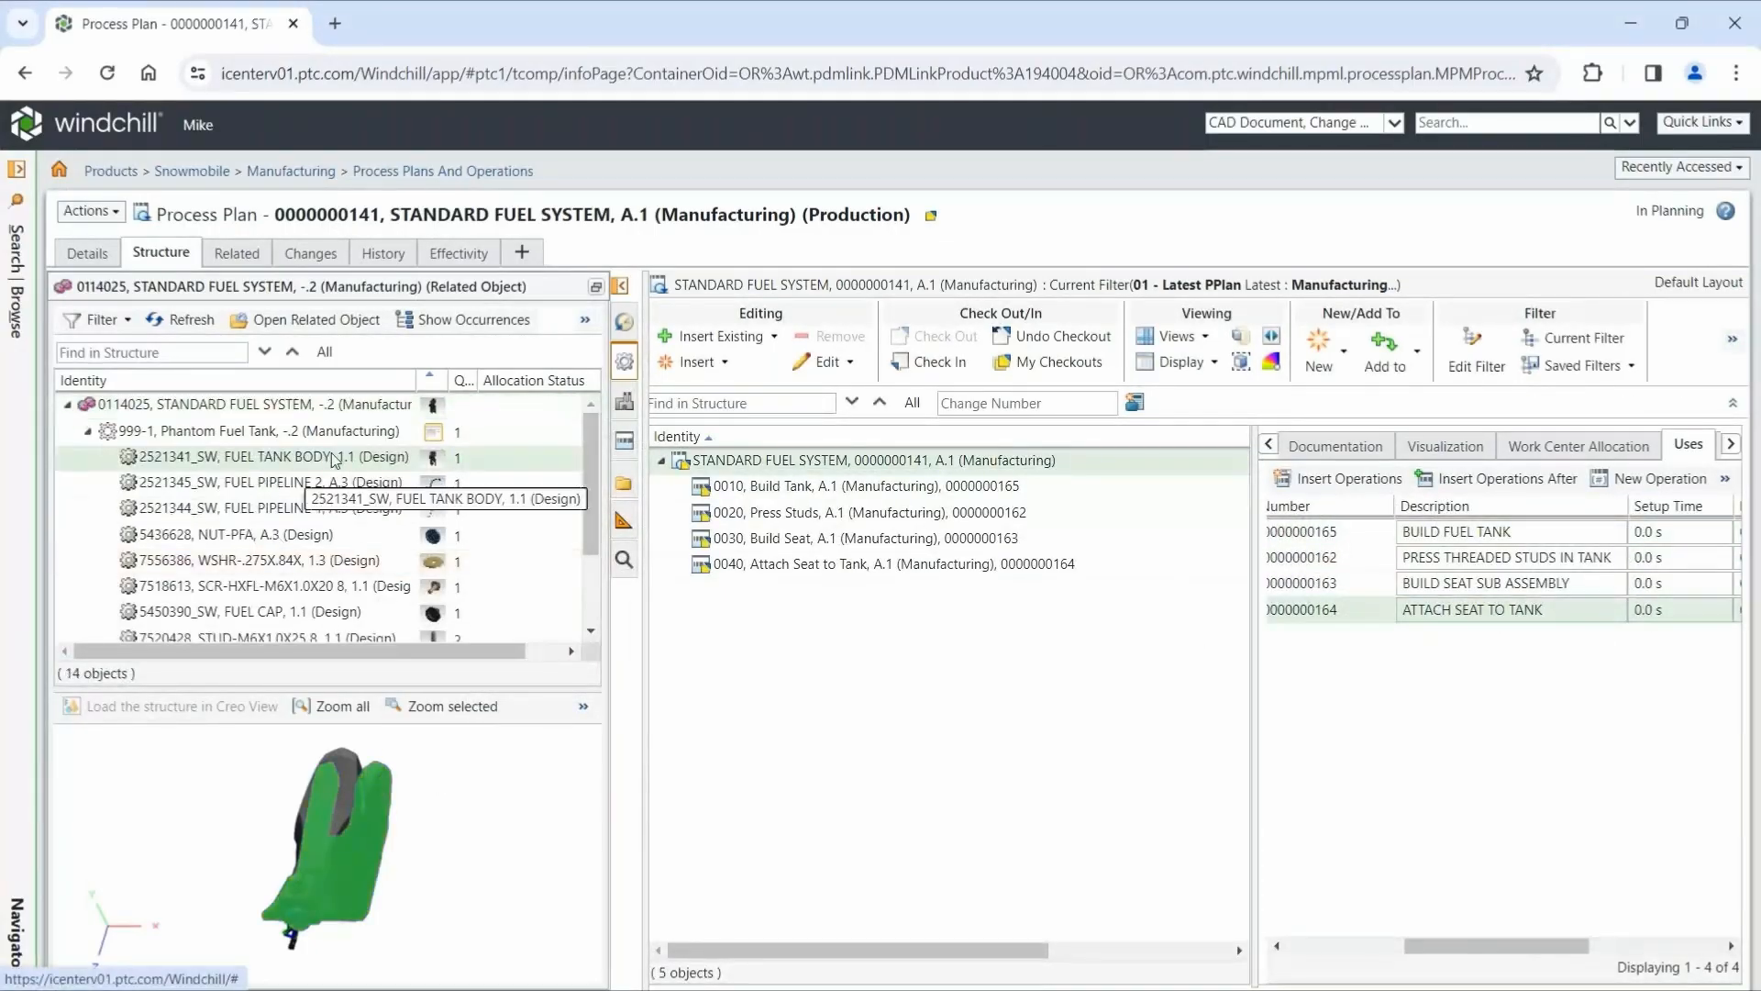
left_click_drag(335, 459, 785, 488)
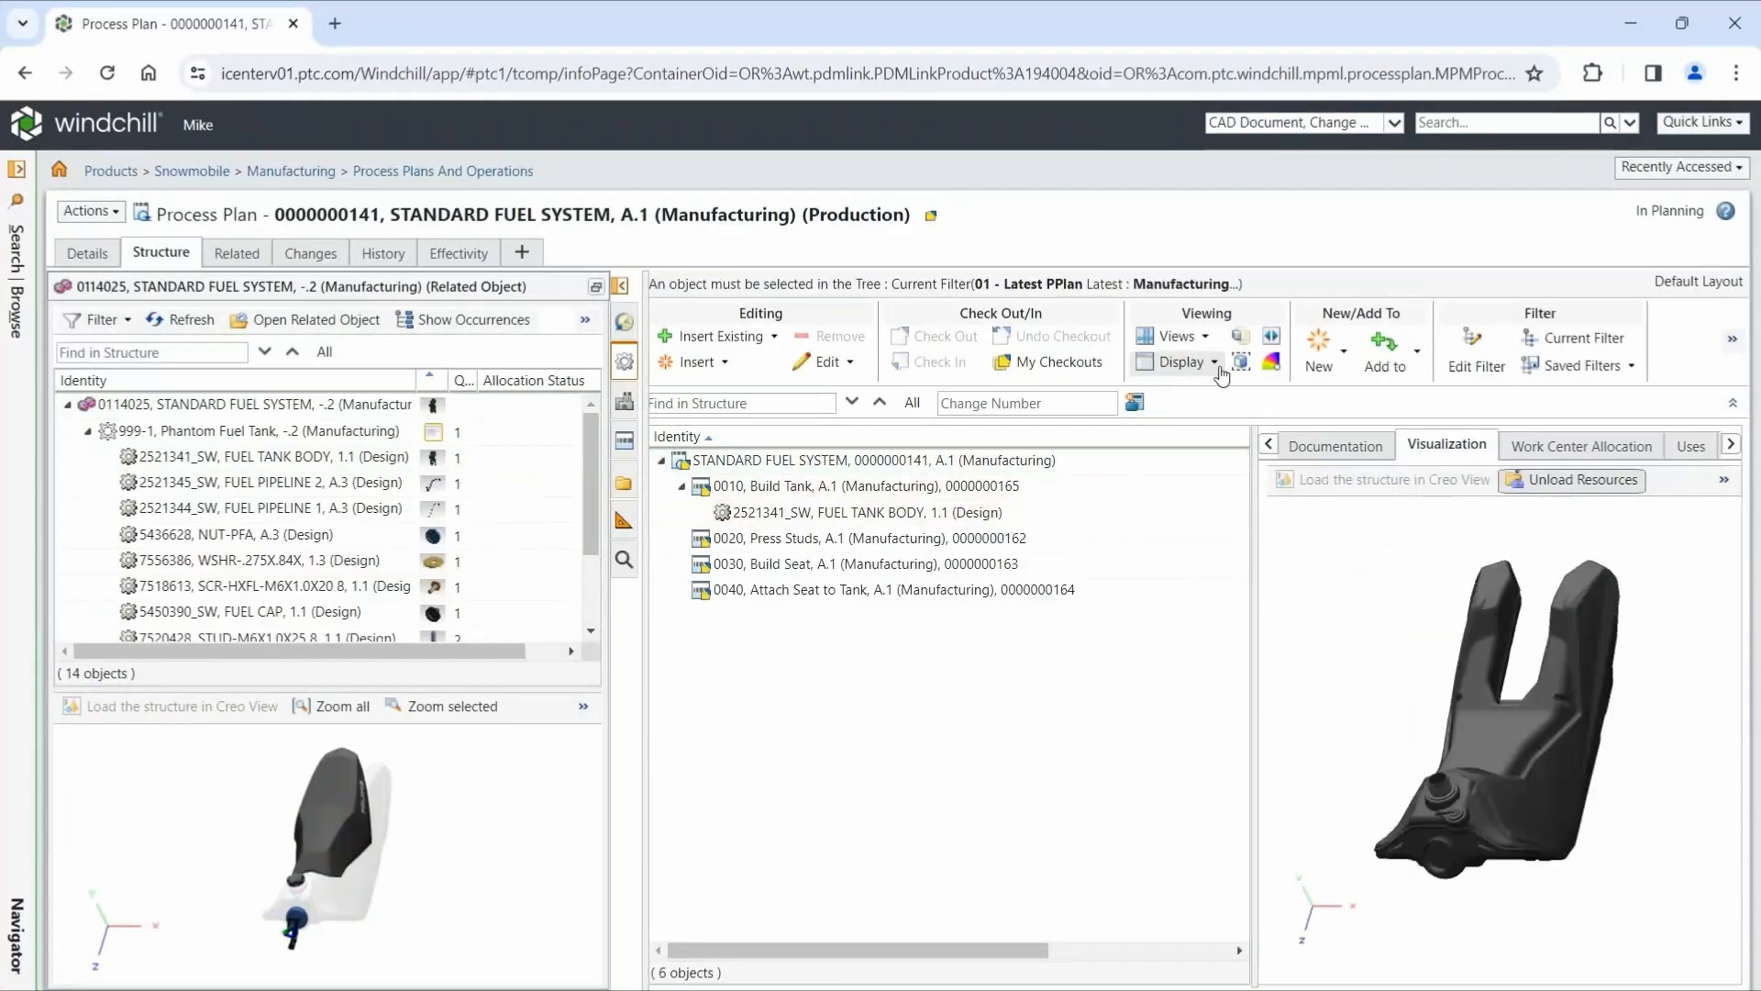
- Examine the display options for allocated parts and close them without making changes
left_click(1215, 363)
left_click(1186, 512)
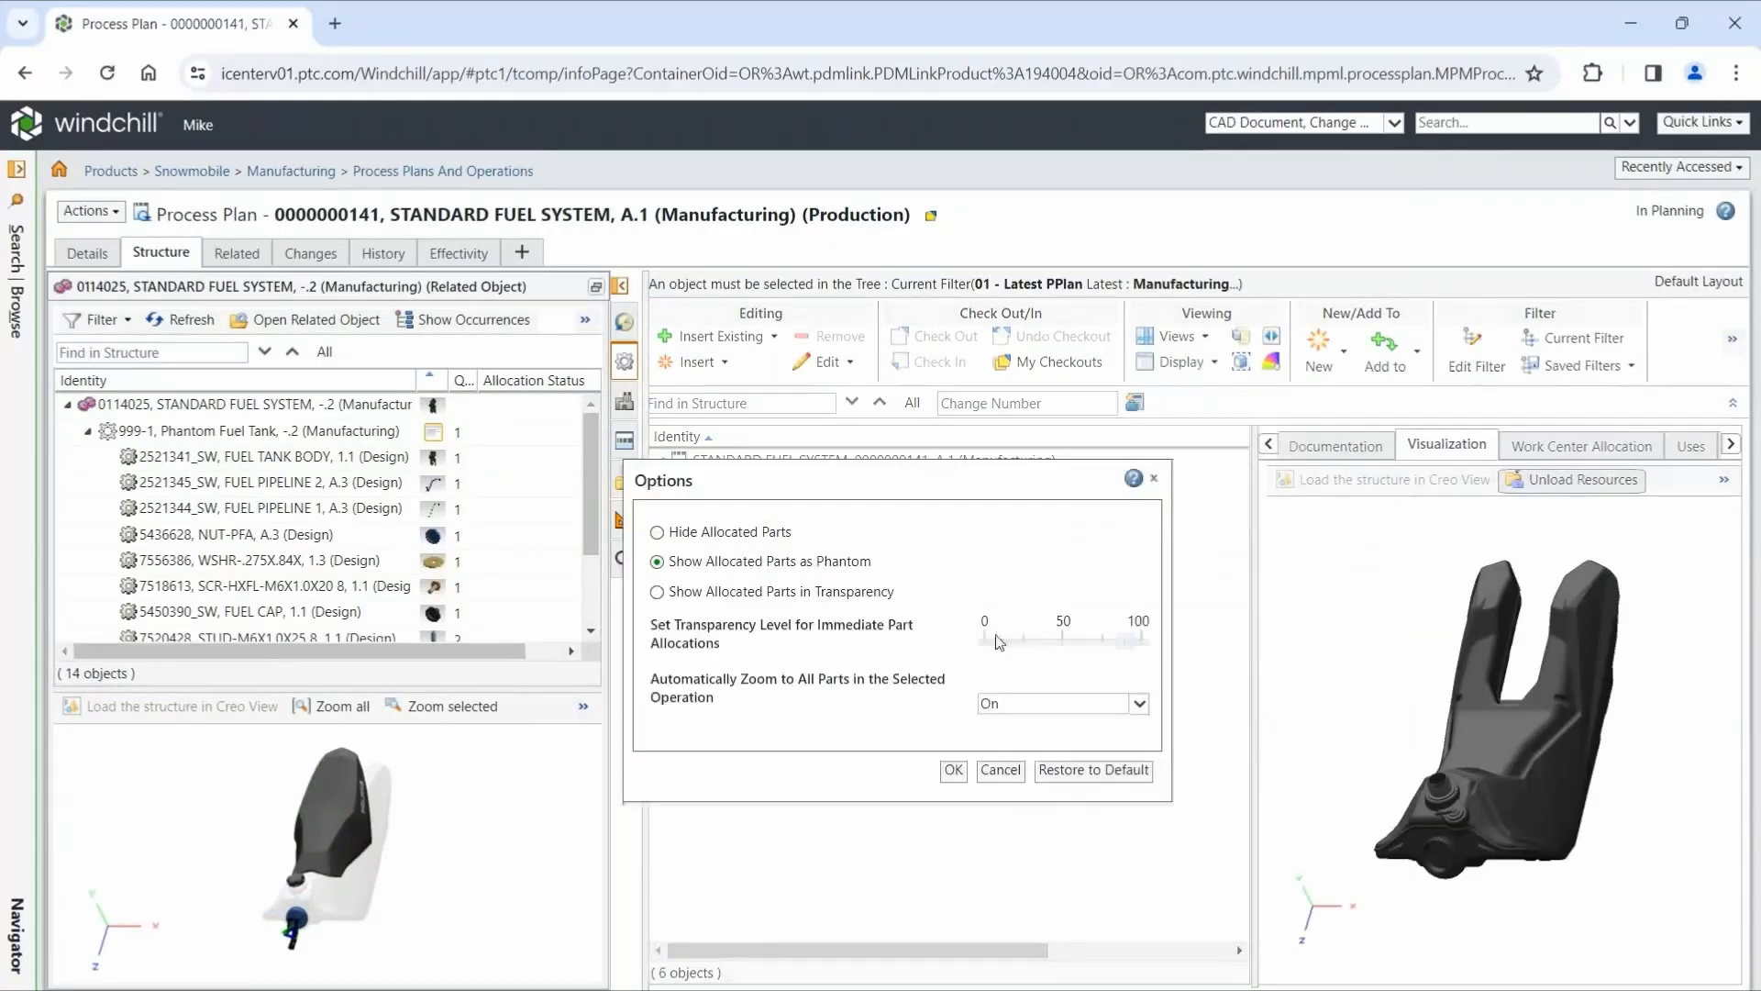
left_click(1152, 478)
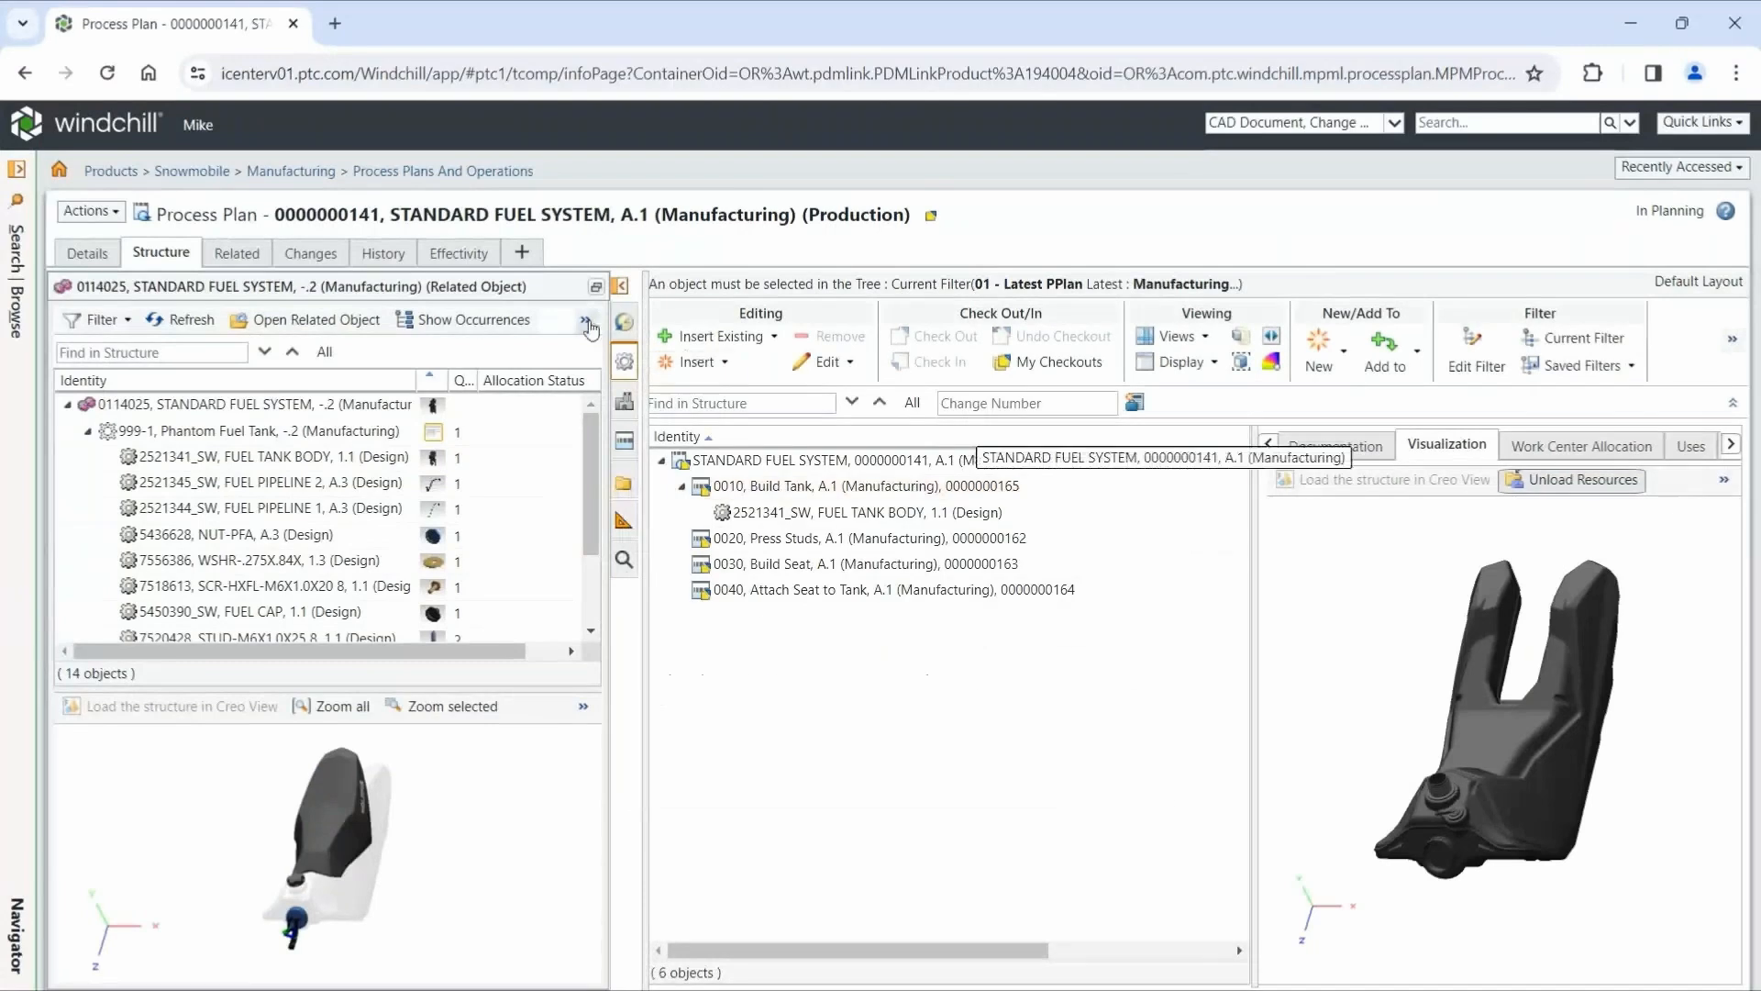
- Display the part allocation status and use Allocate to Operation to assign both fuel pipelines, NUT-PFA and FUEL CAP to Build Tank
left_click(584, 319)
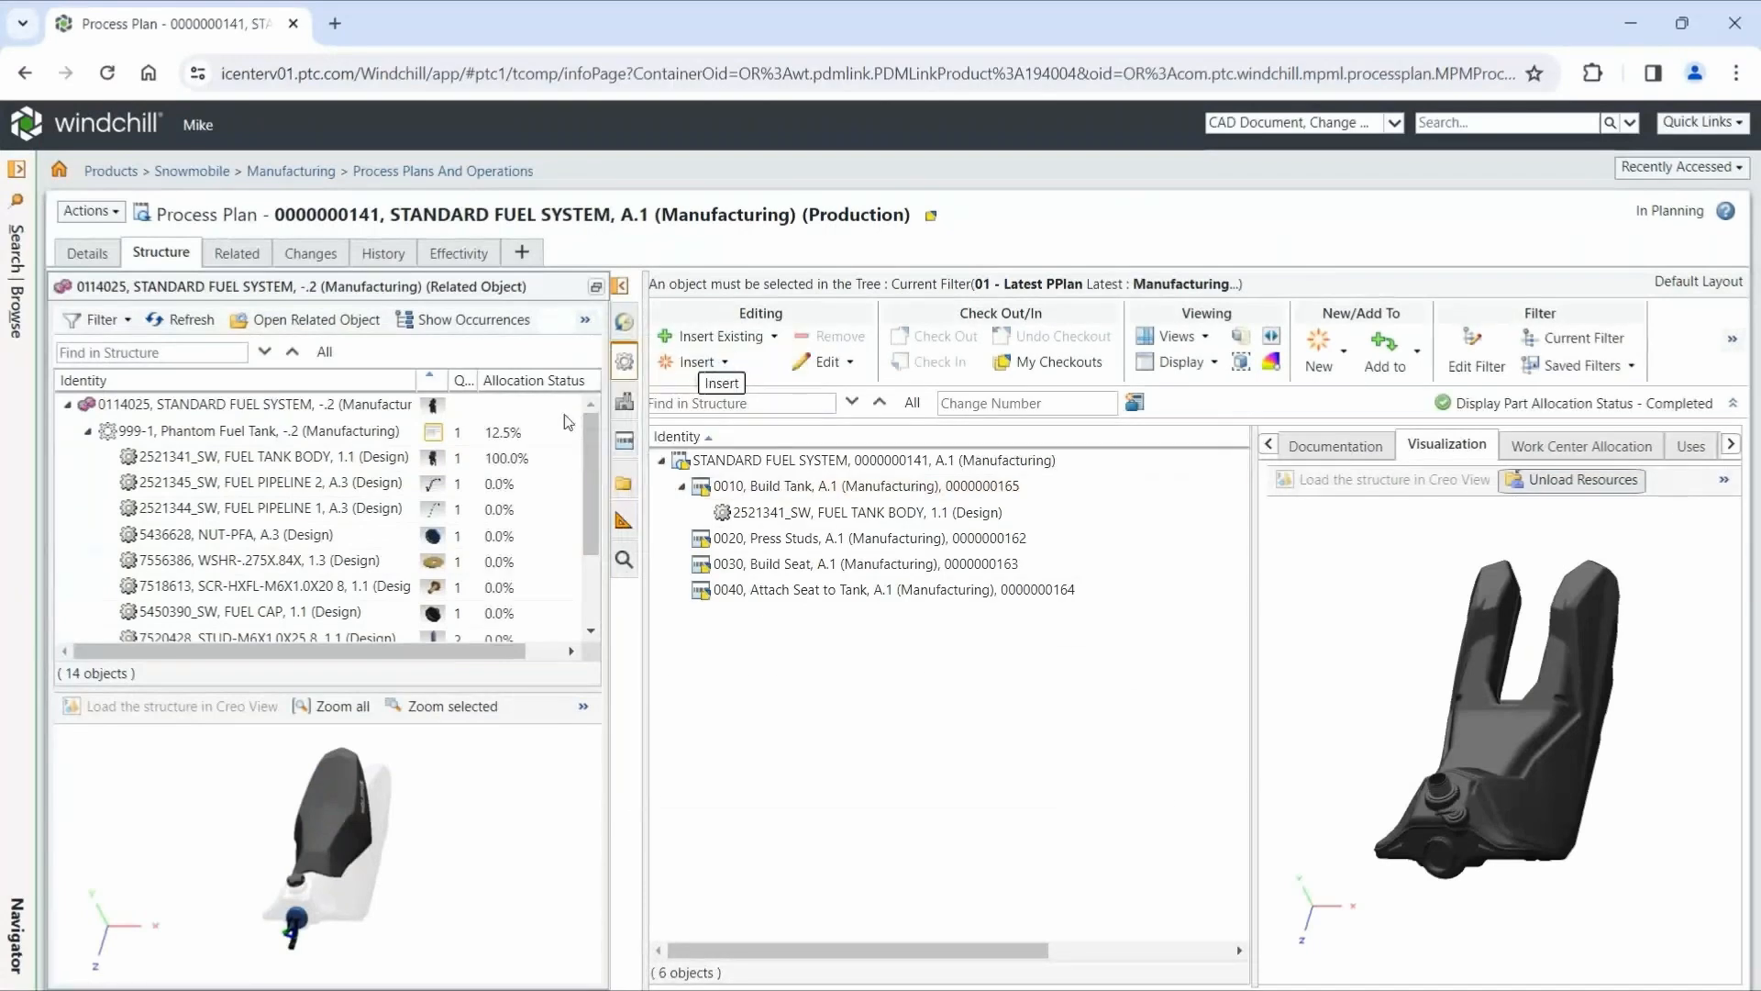
right_click(576, 724)
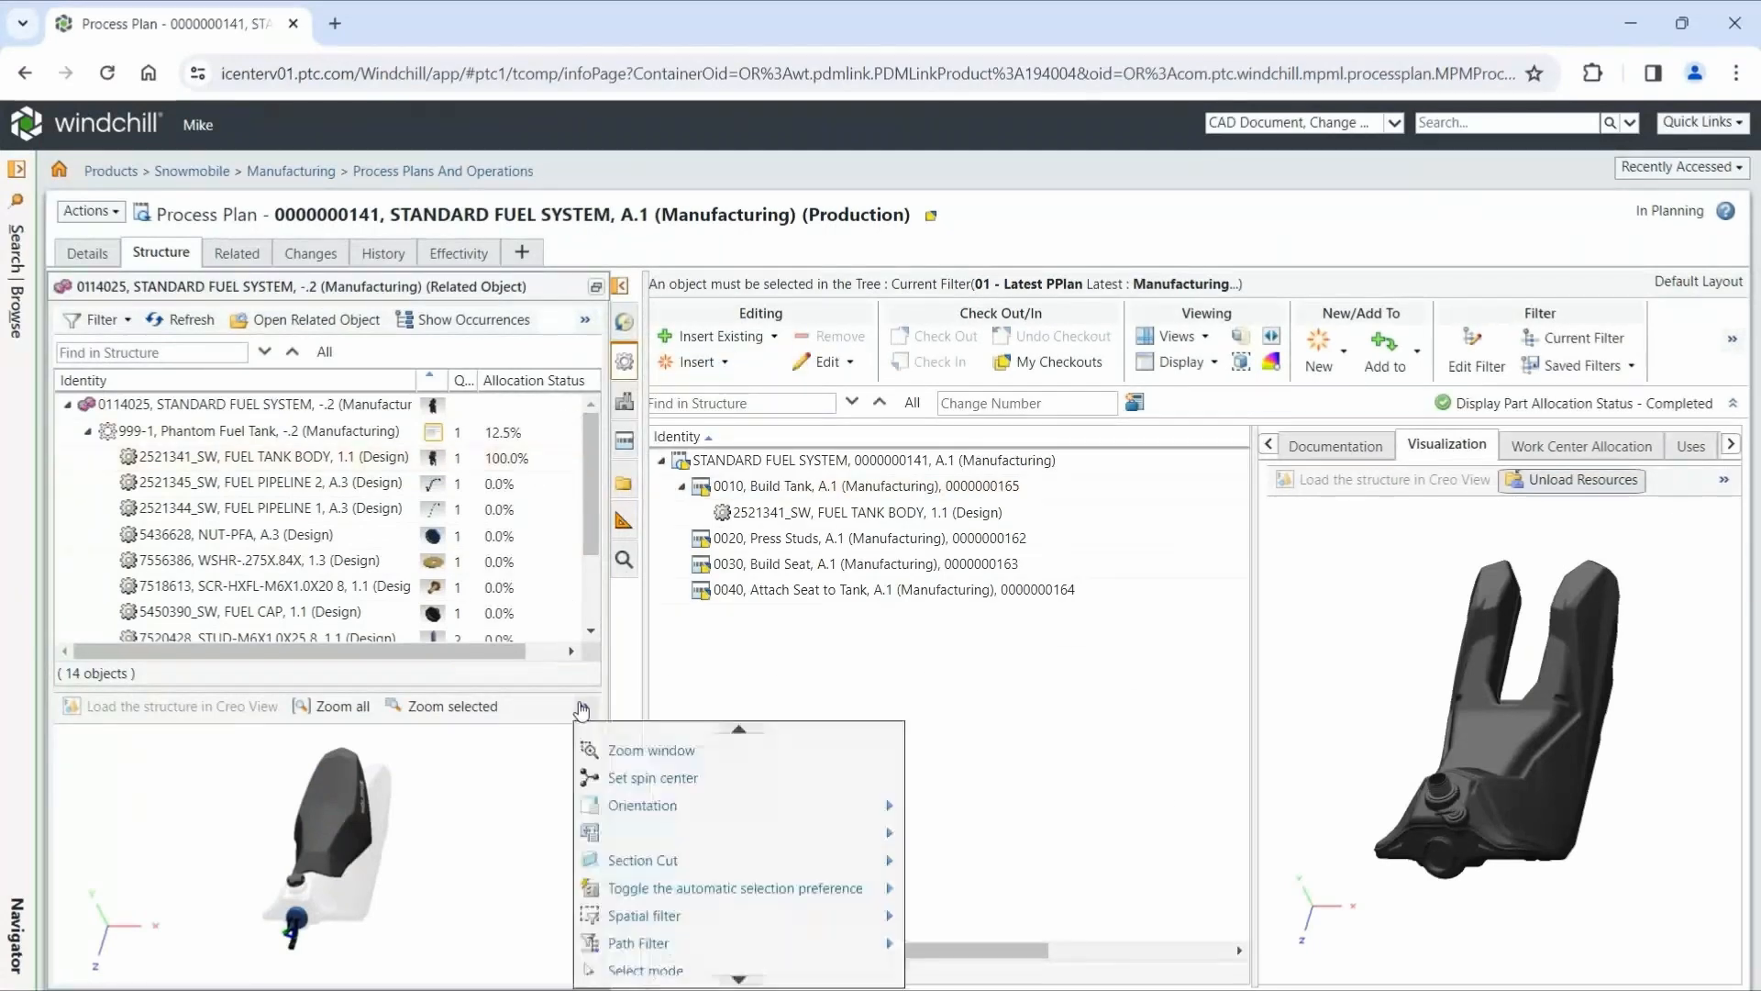
left_click(750, 980)
left_click(750, 980)
left_click(751, 981)
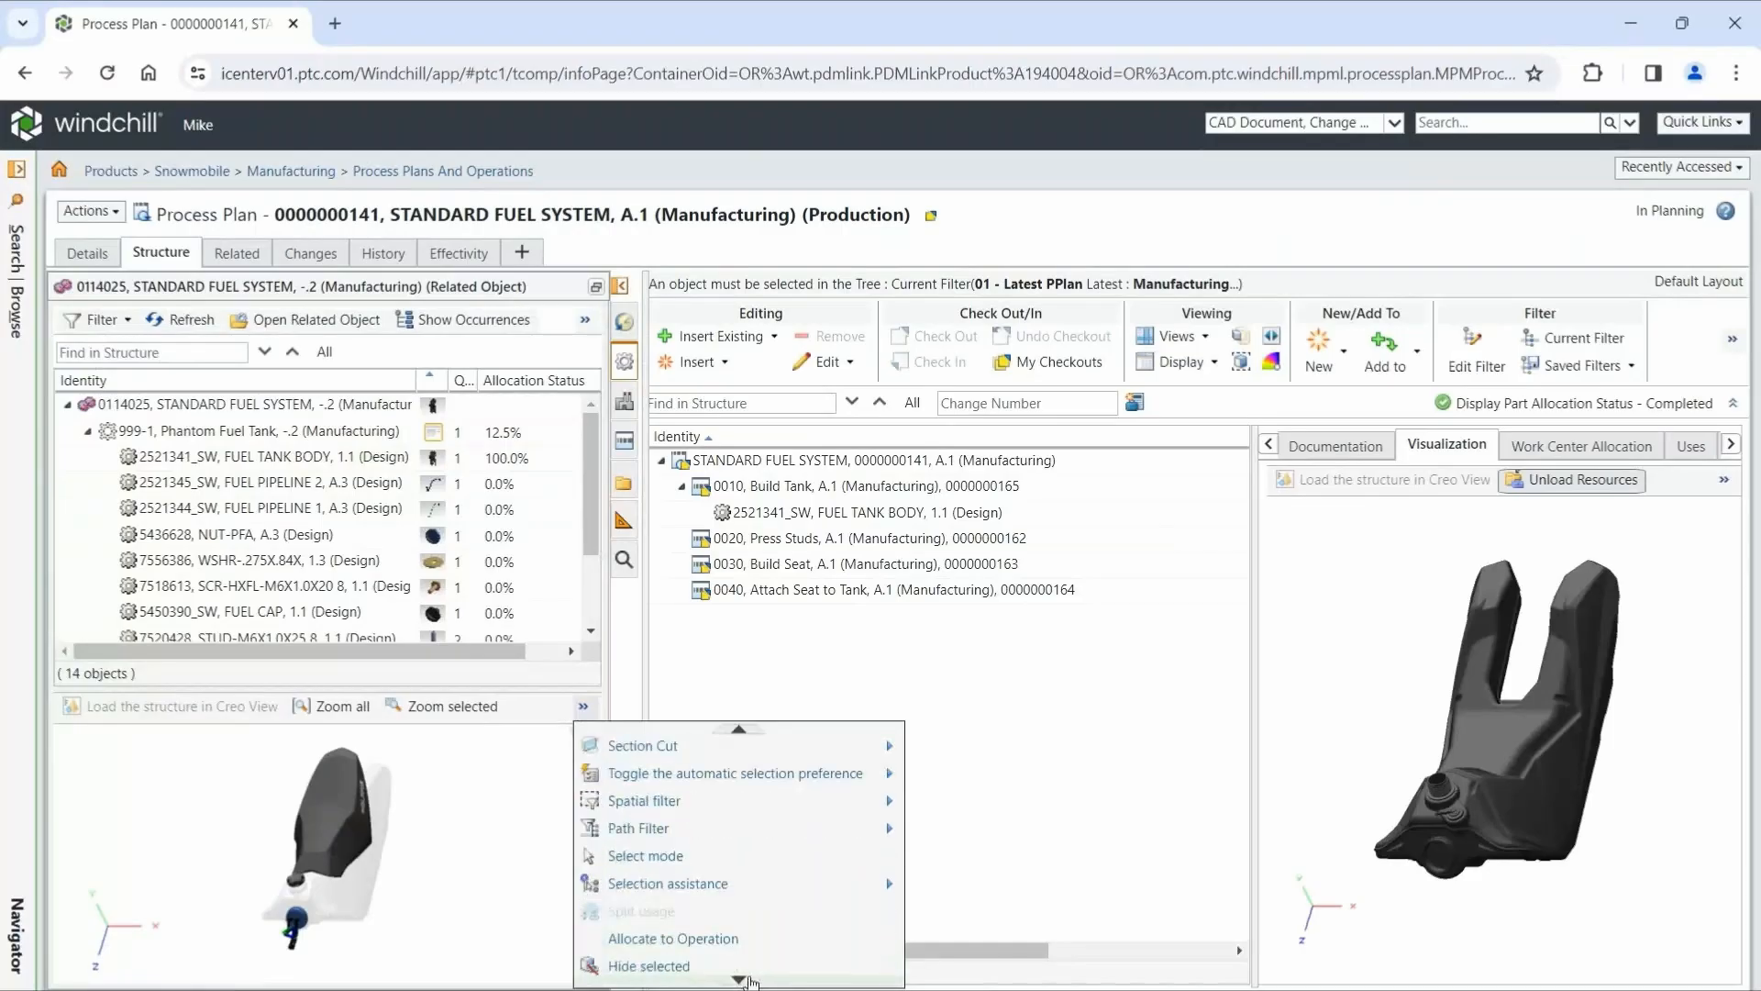
left_click(642, 939)
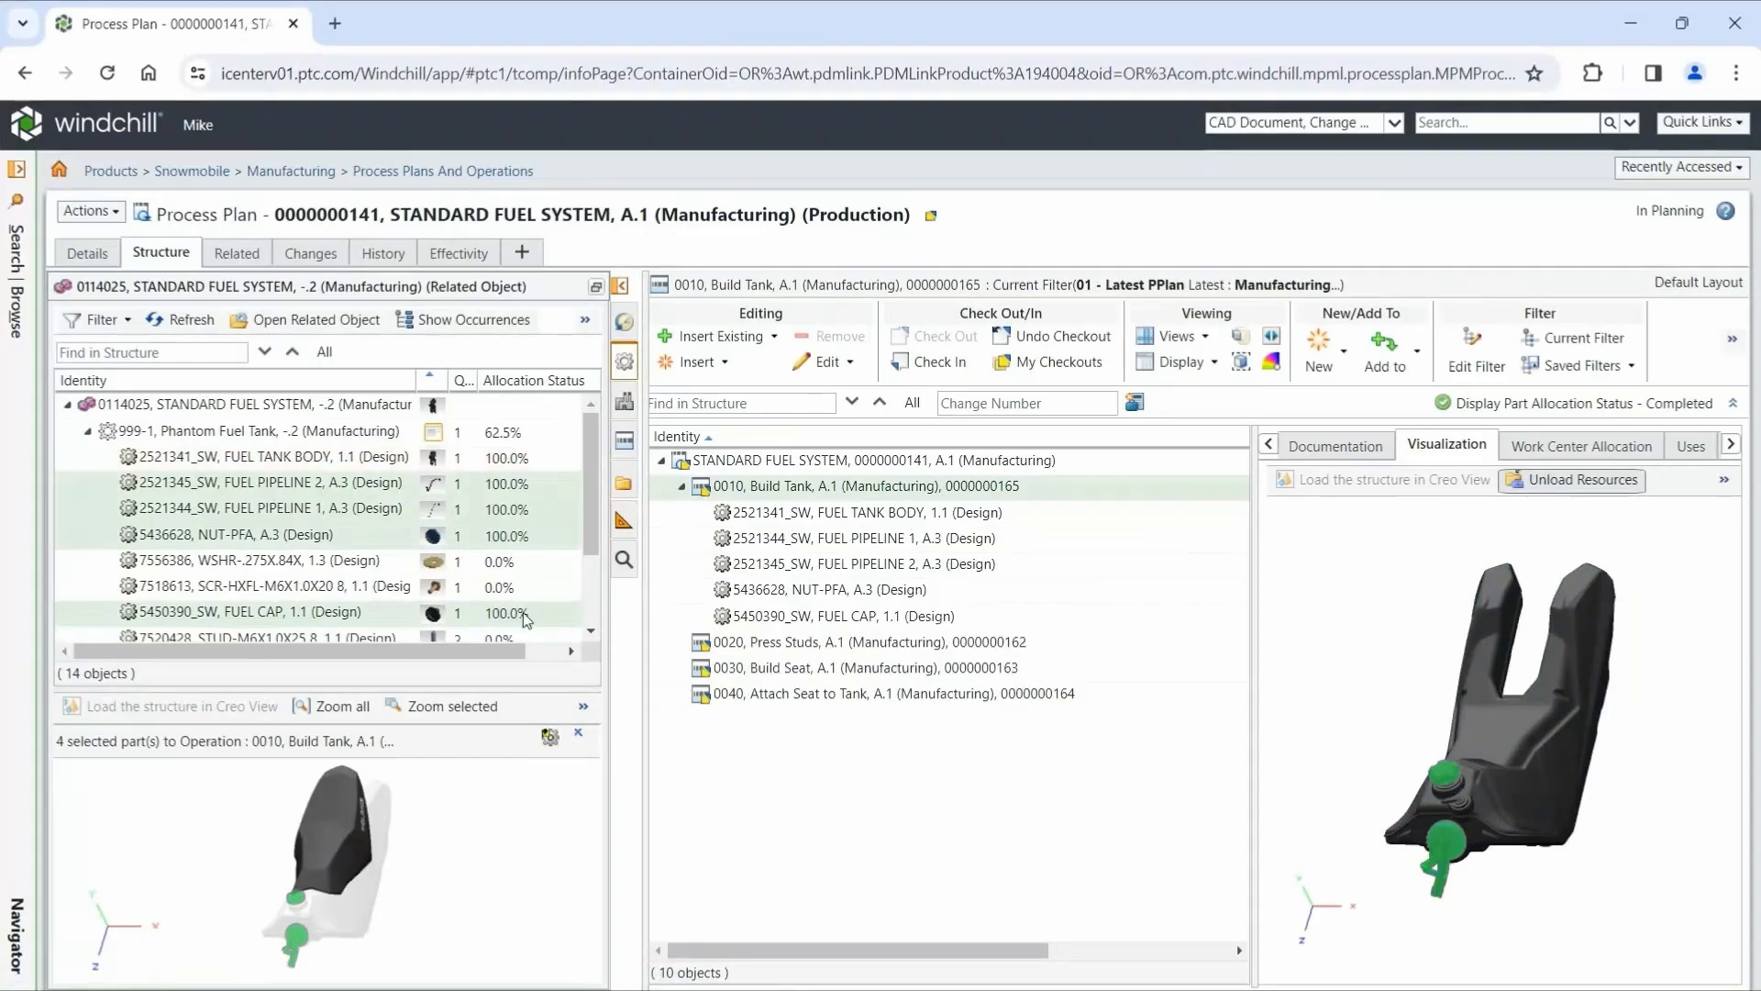
- Allocate BUN-SEAT, BASE-SEAT and SCR-TXPH-M6X1 to Build Seat, Bracket Kit to Attach Seat to Tank, and the WSHR-.275X.84X washer and SCR-HXFL-M6X1.0X20 8 screw to Build Tank
left_click(762, 667)
left_click(758, 771)
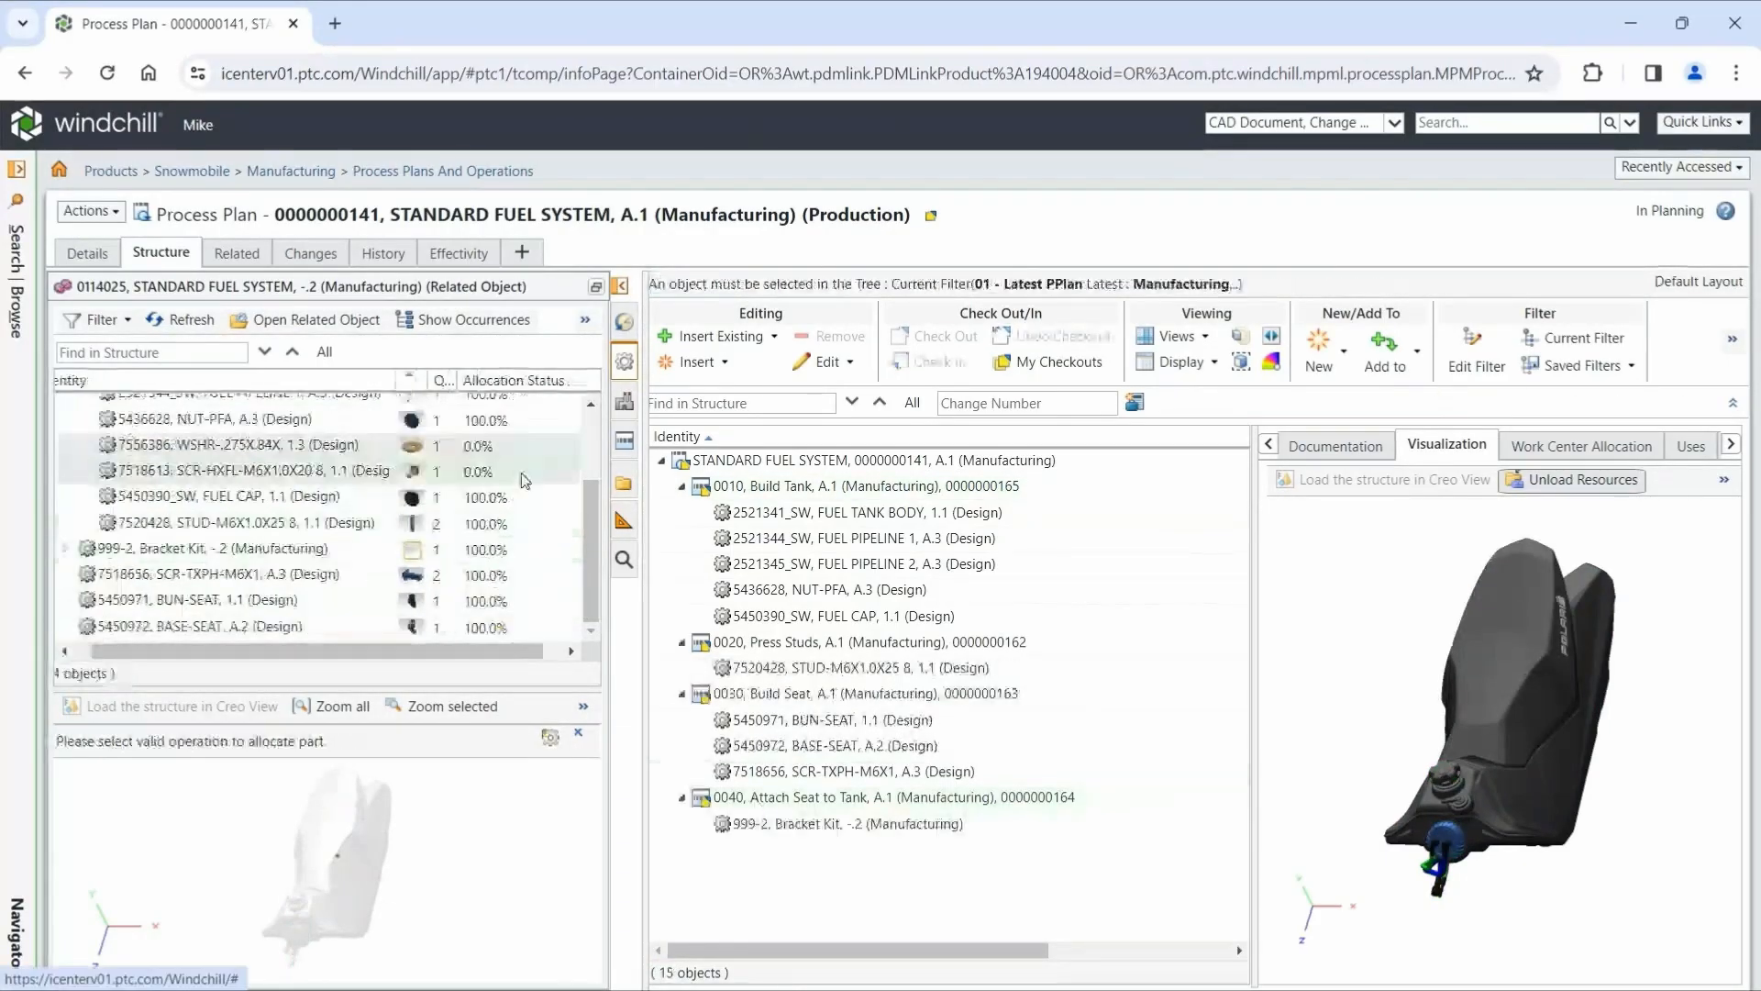
left_click(747, 487)
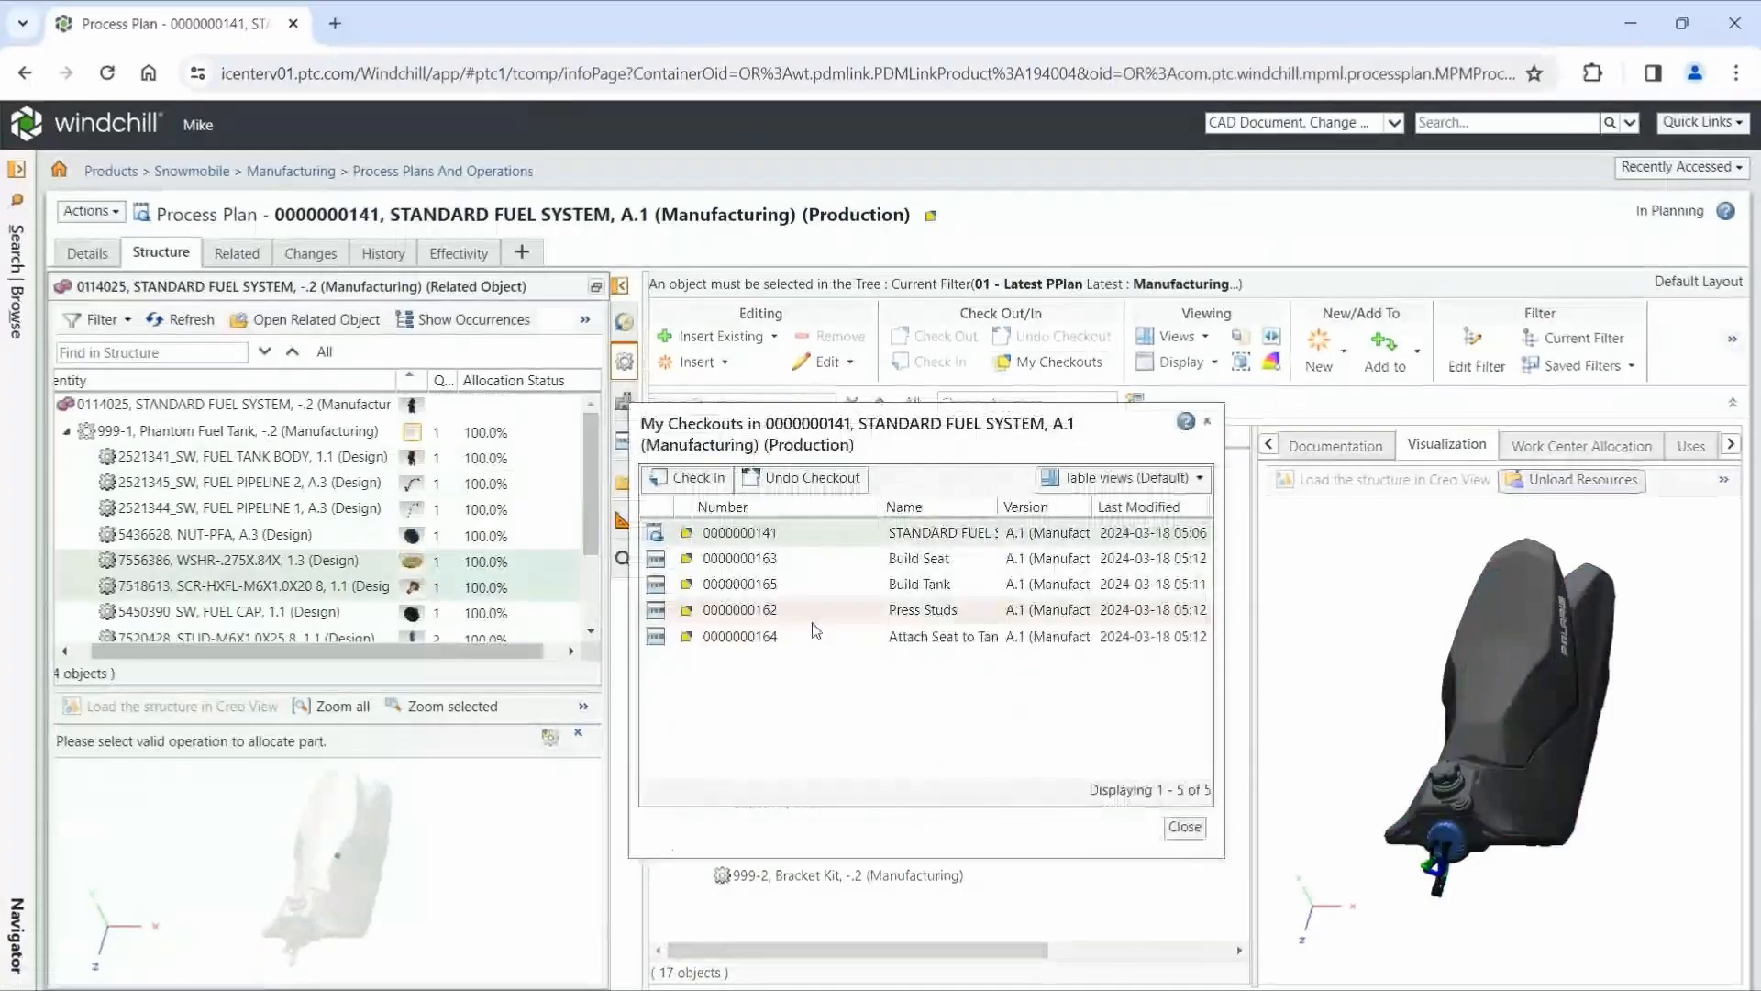
- Check in the process plan and its four operations with the comment "Created Operations & Allocated Parts"
left_click(690, 479)
left_click(700, 602)
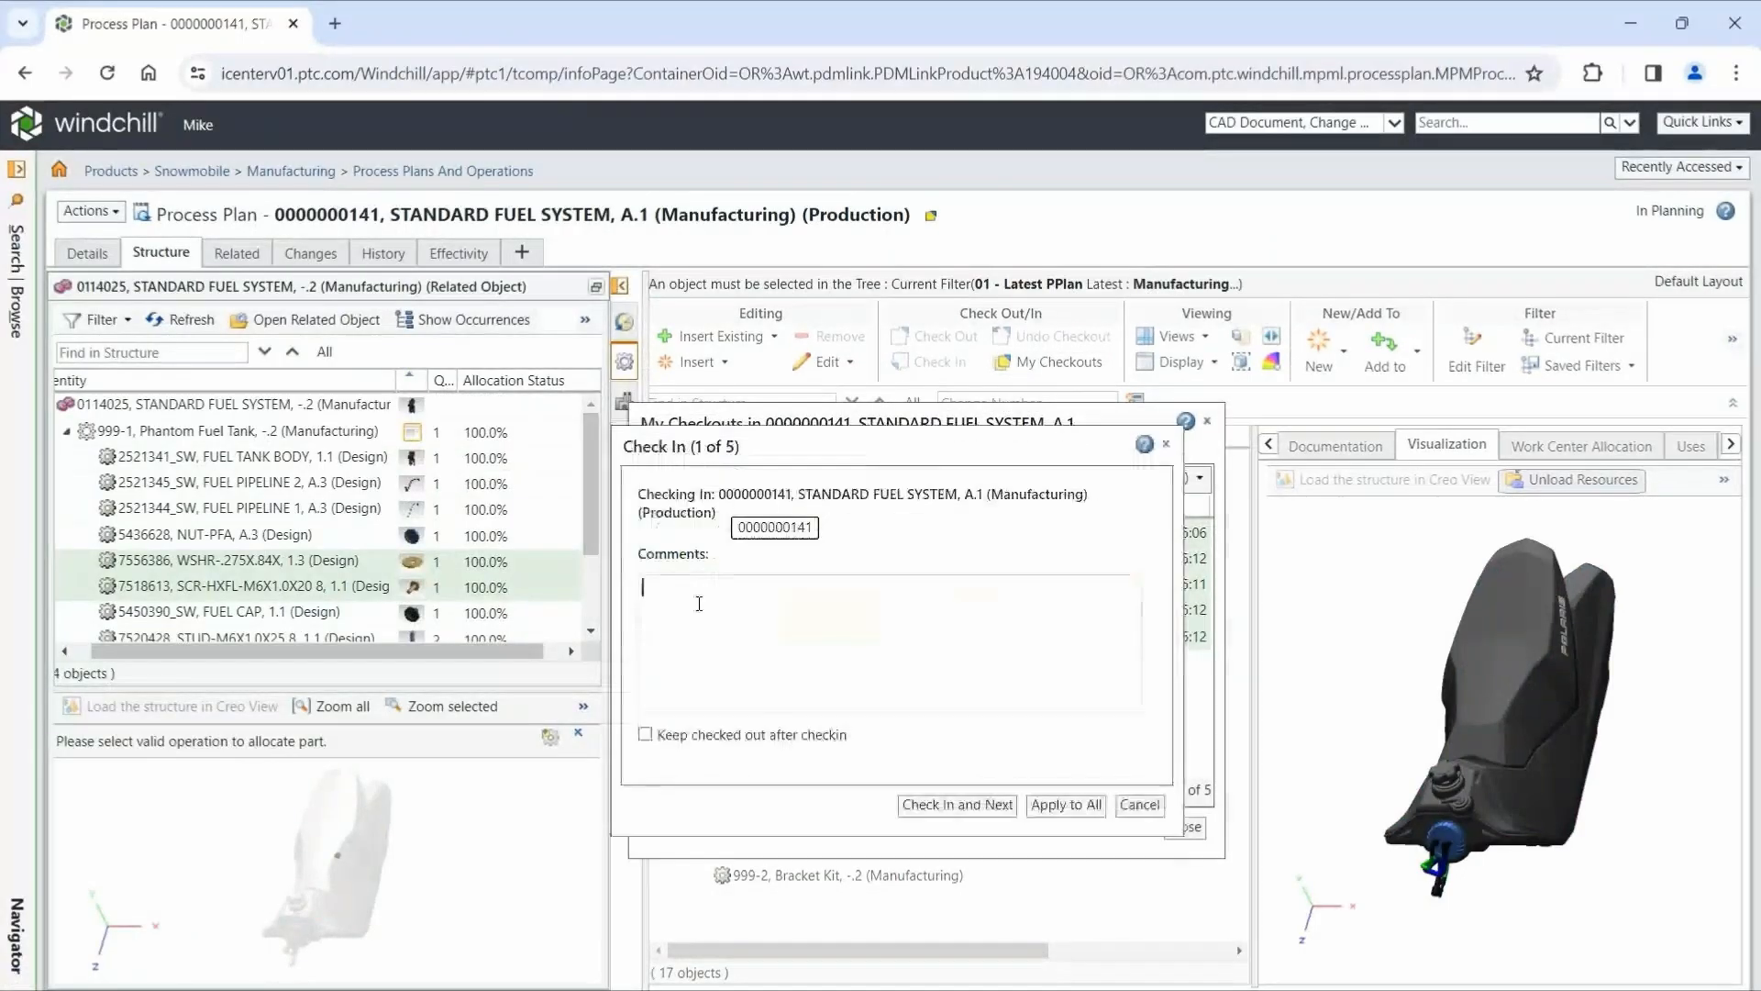
type("Created Operations & Allocated Parts")
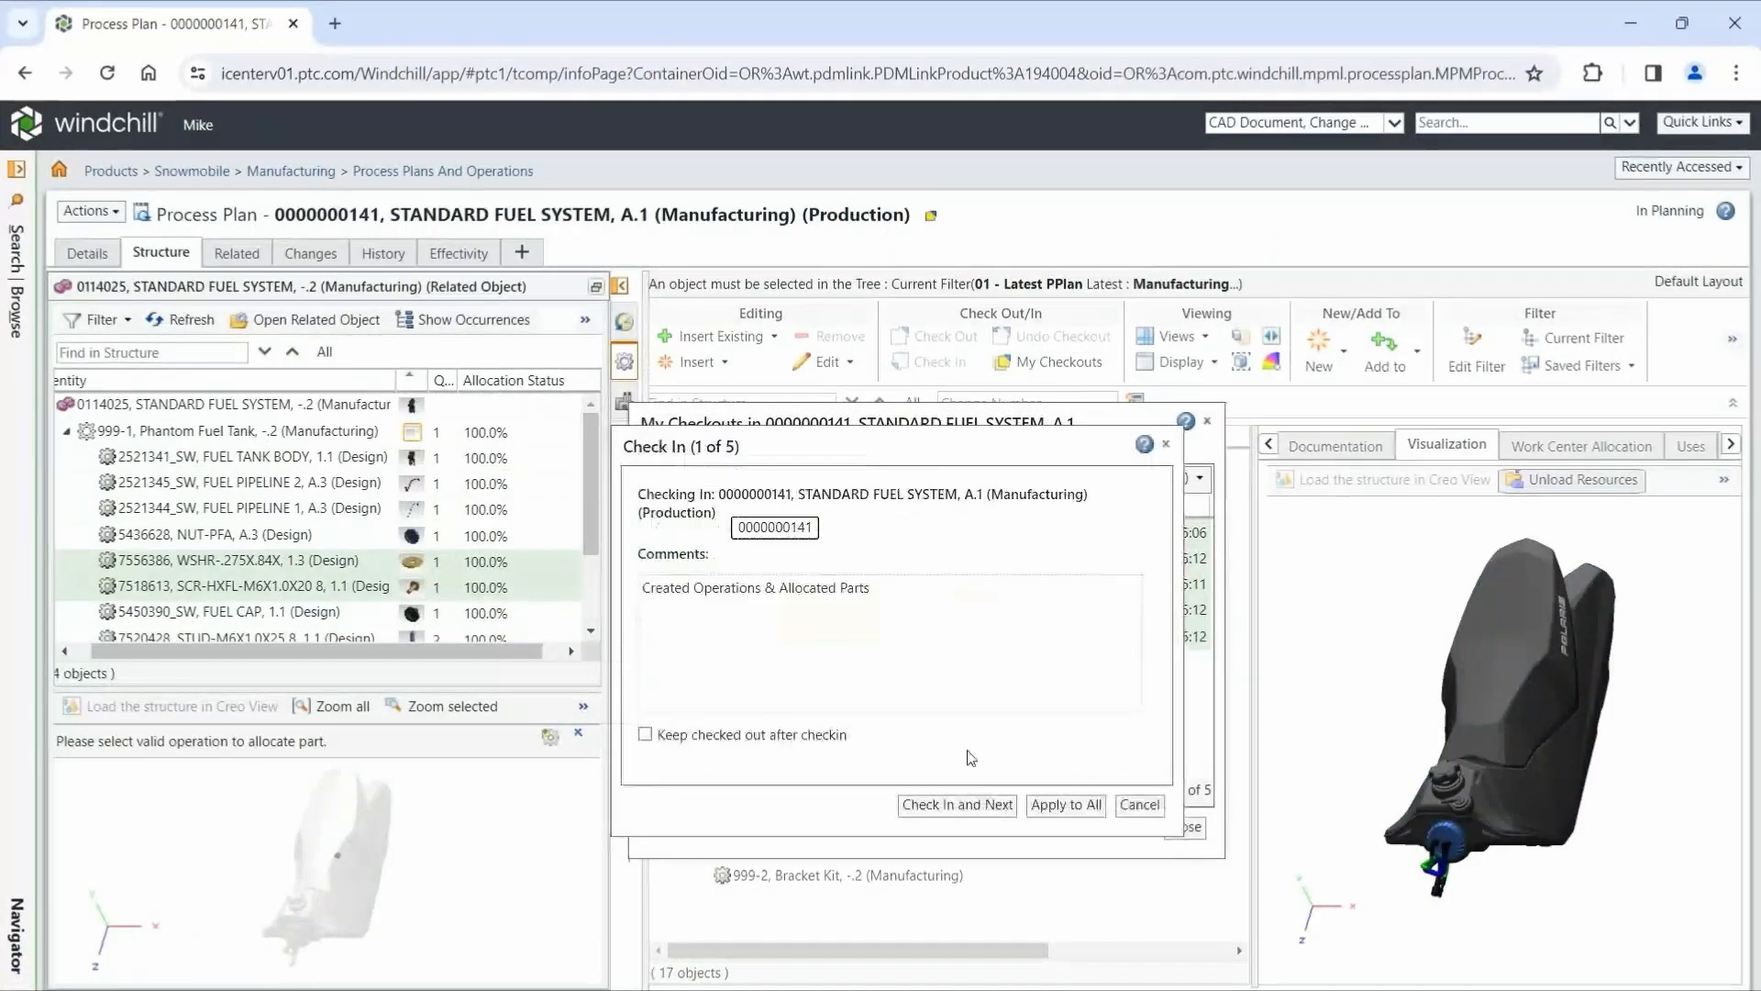
left_click(1055, 807)
left_click(1179, 833)
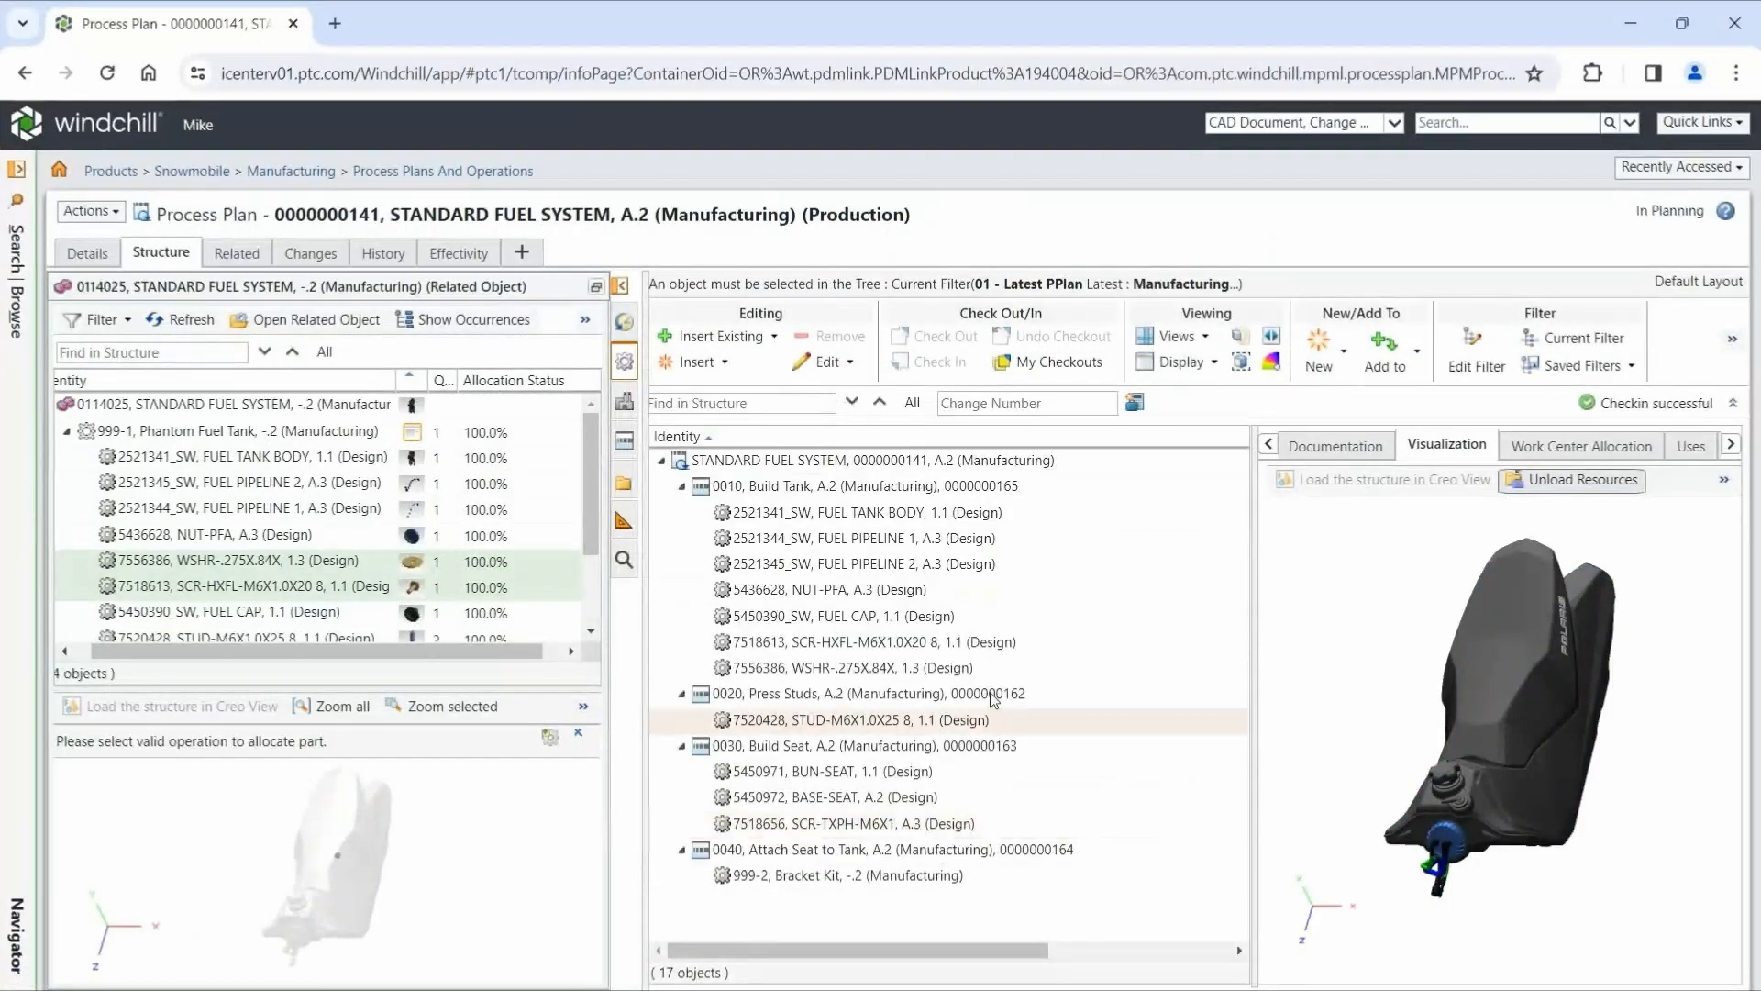
- Hide the related assembly structure and collapse all four operations in the process plan tree
left_click(620, 290)
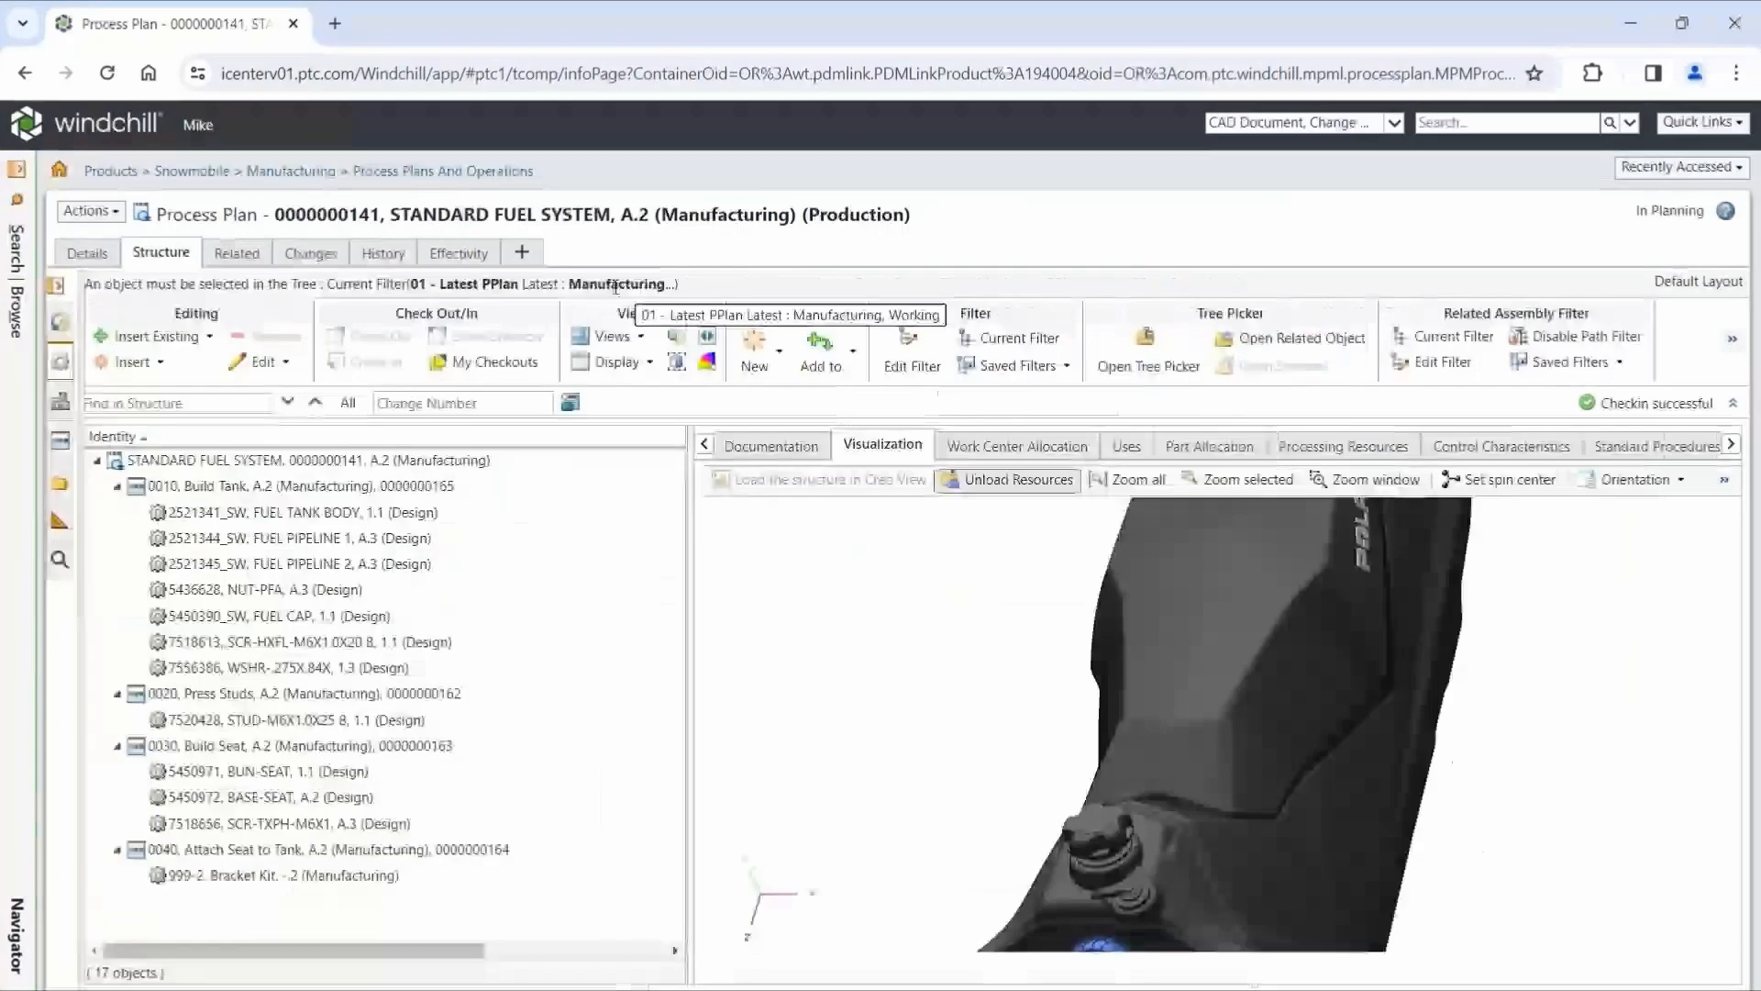
left_click(117, 486)
left_click(117, 511)
left_click(116, 538)
left_click(117, 563)
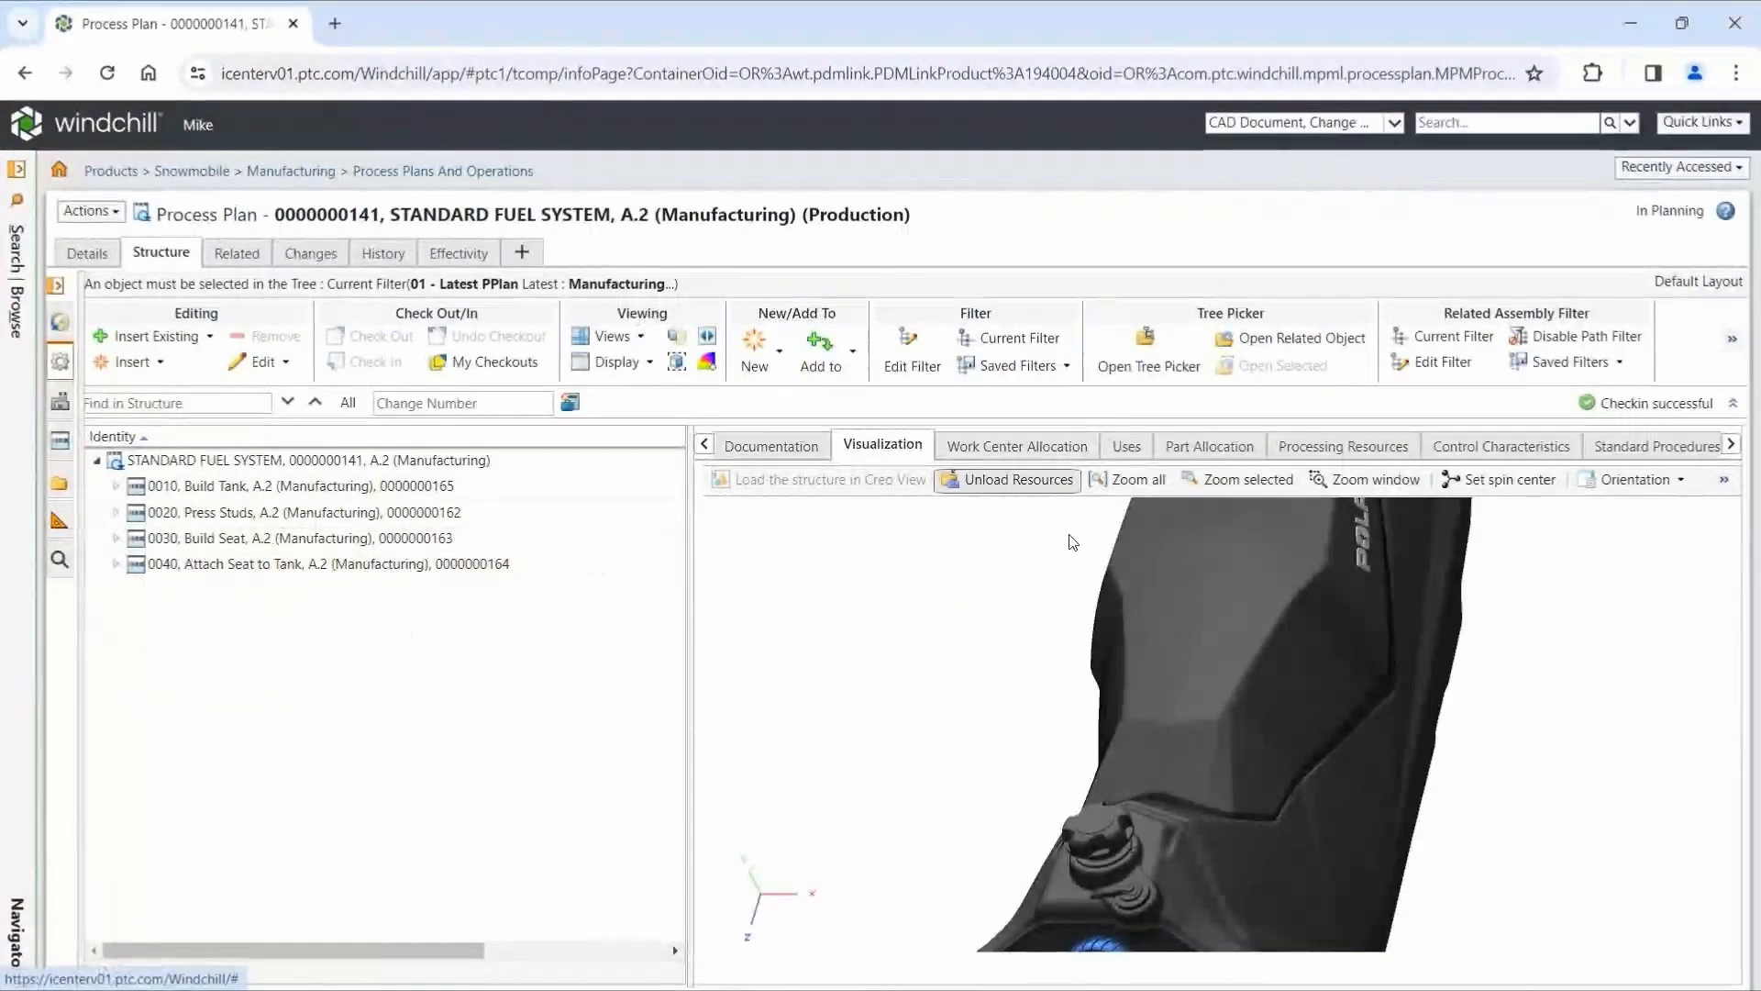
- Set the playback transparency for previously played items to 64% and step through operations 0010 to 0040
left_click(1118, 481)
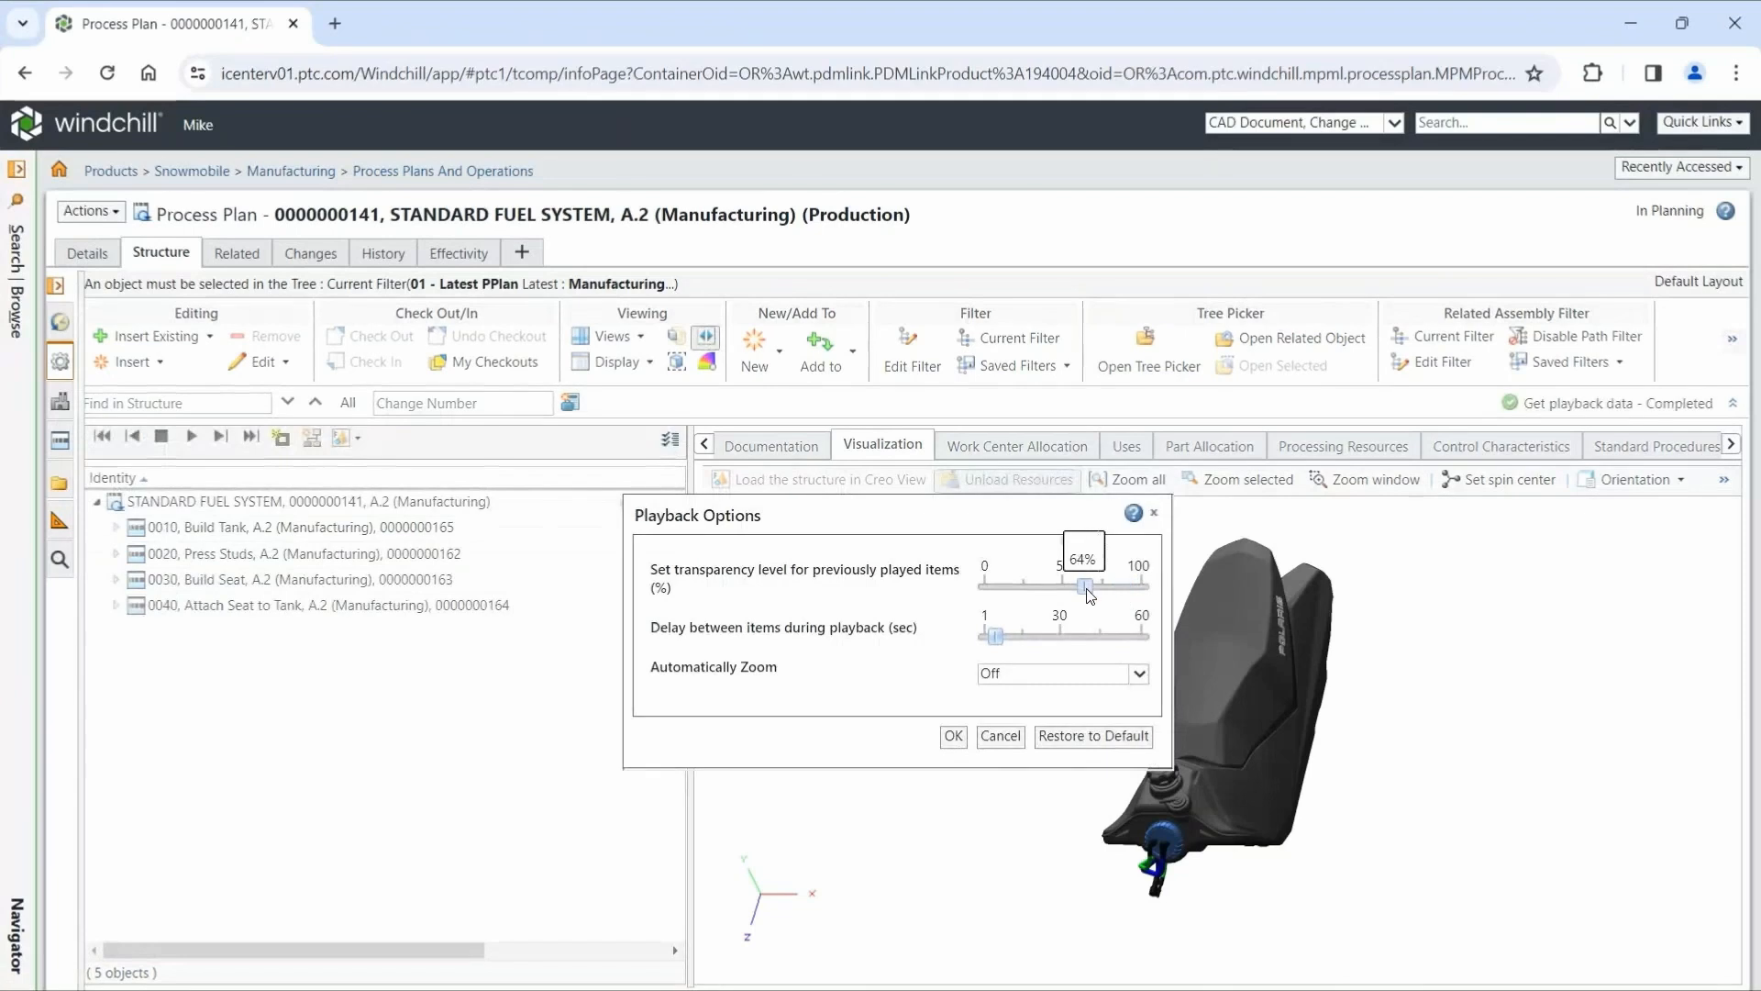
left_click(954, 736)
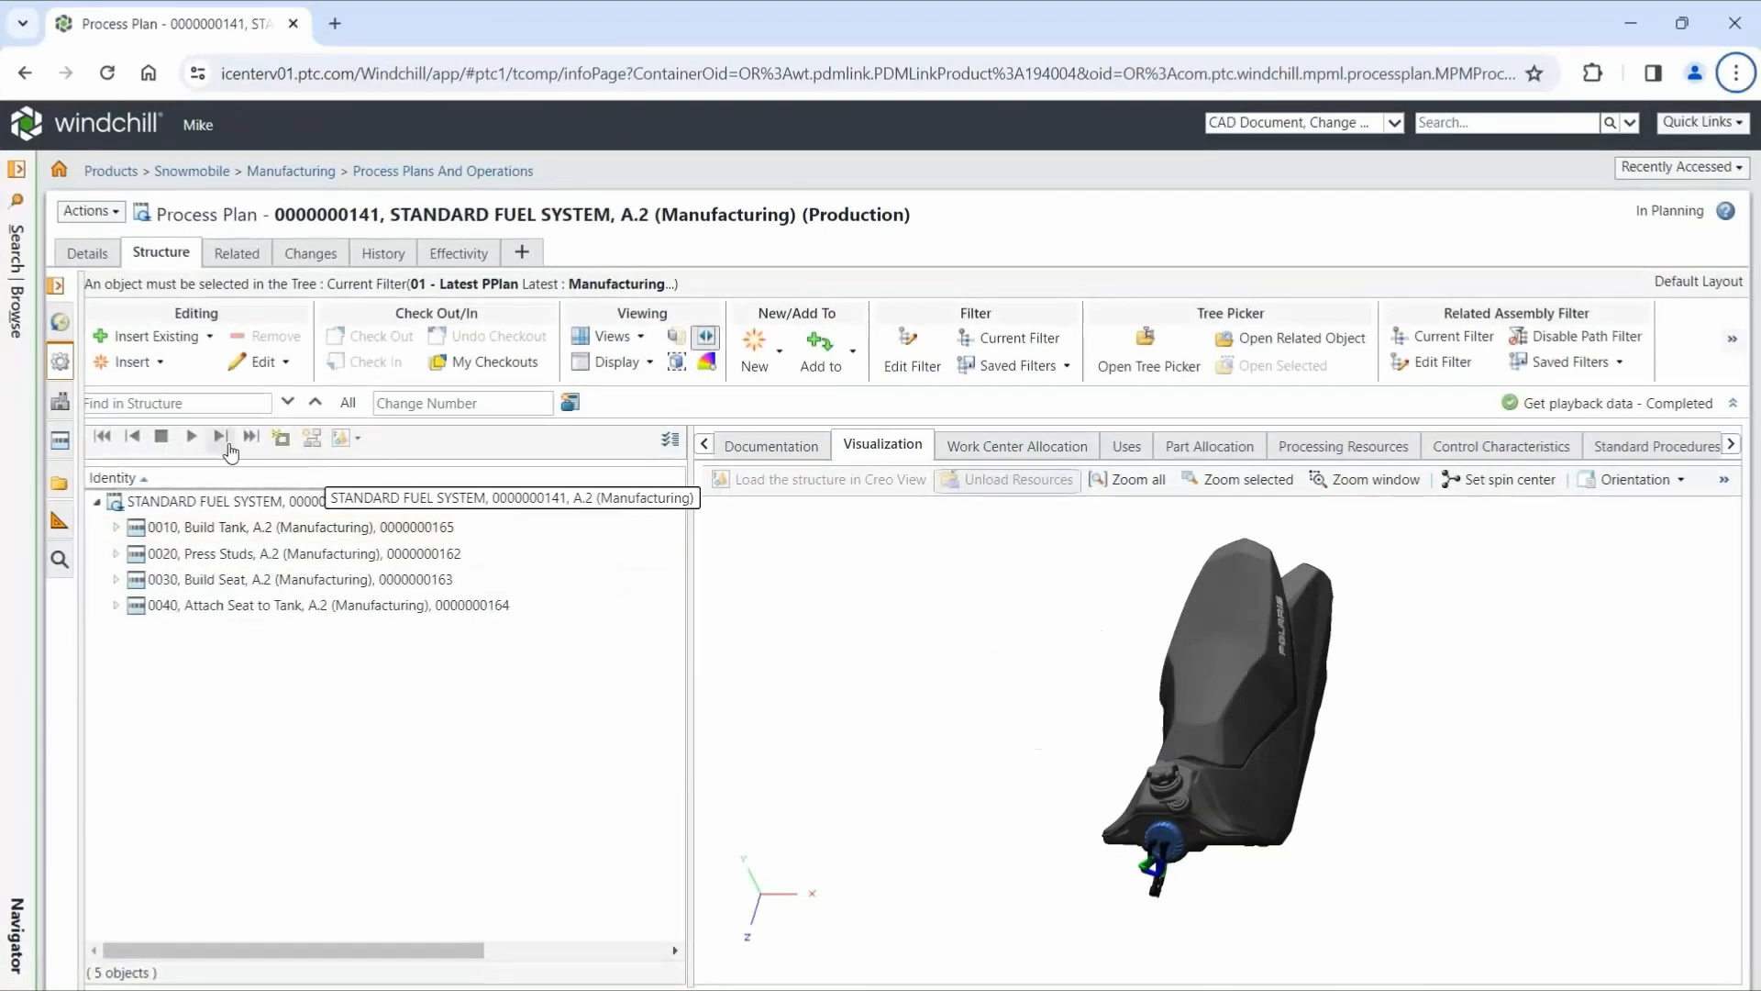
left_click(222, 438)
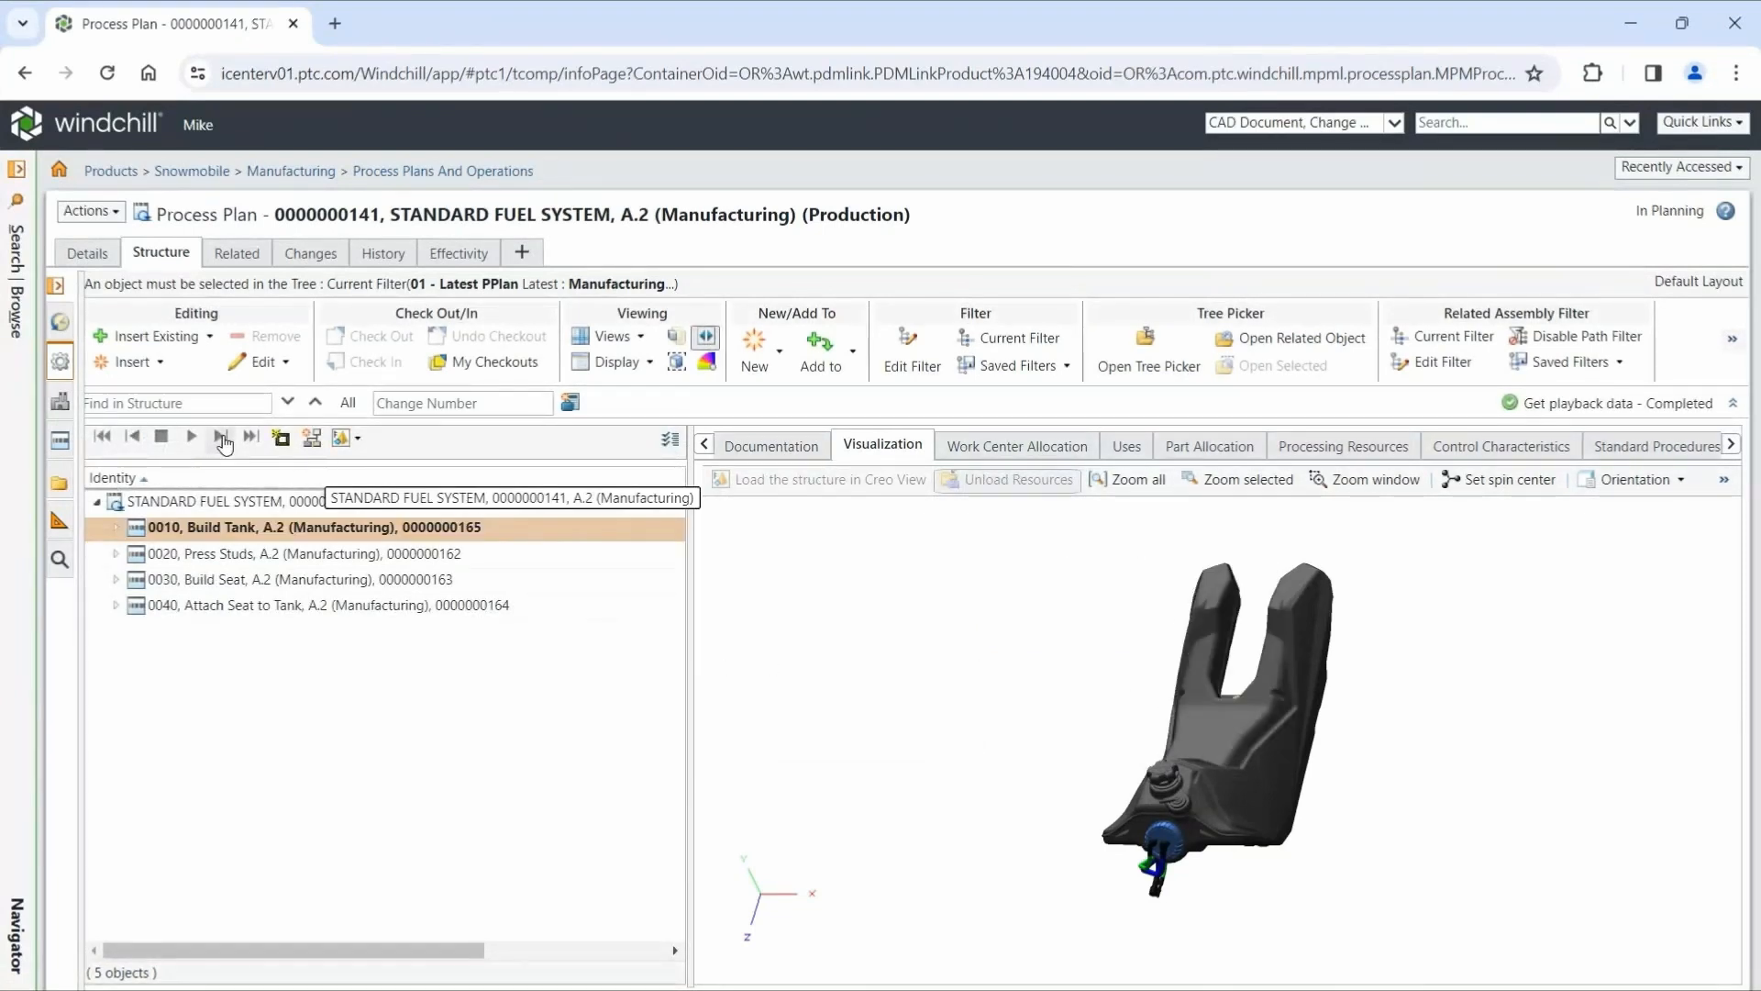
left_click(222, 438)
left_click(222, 438)
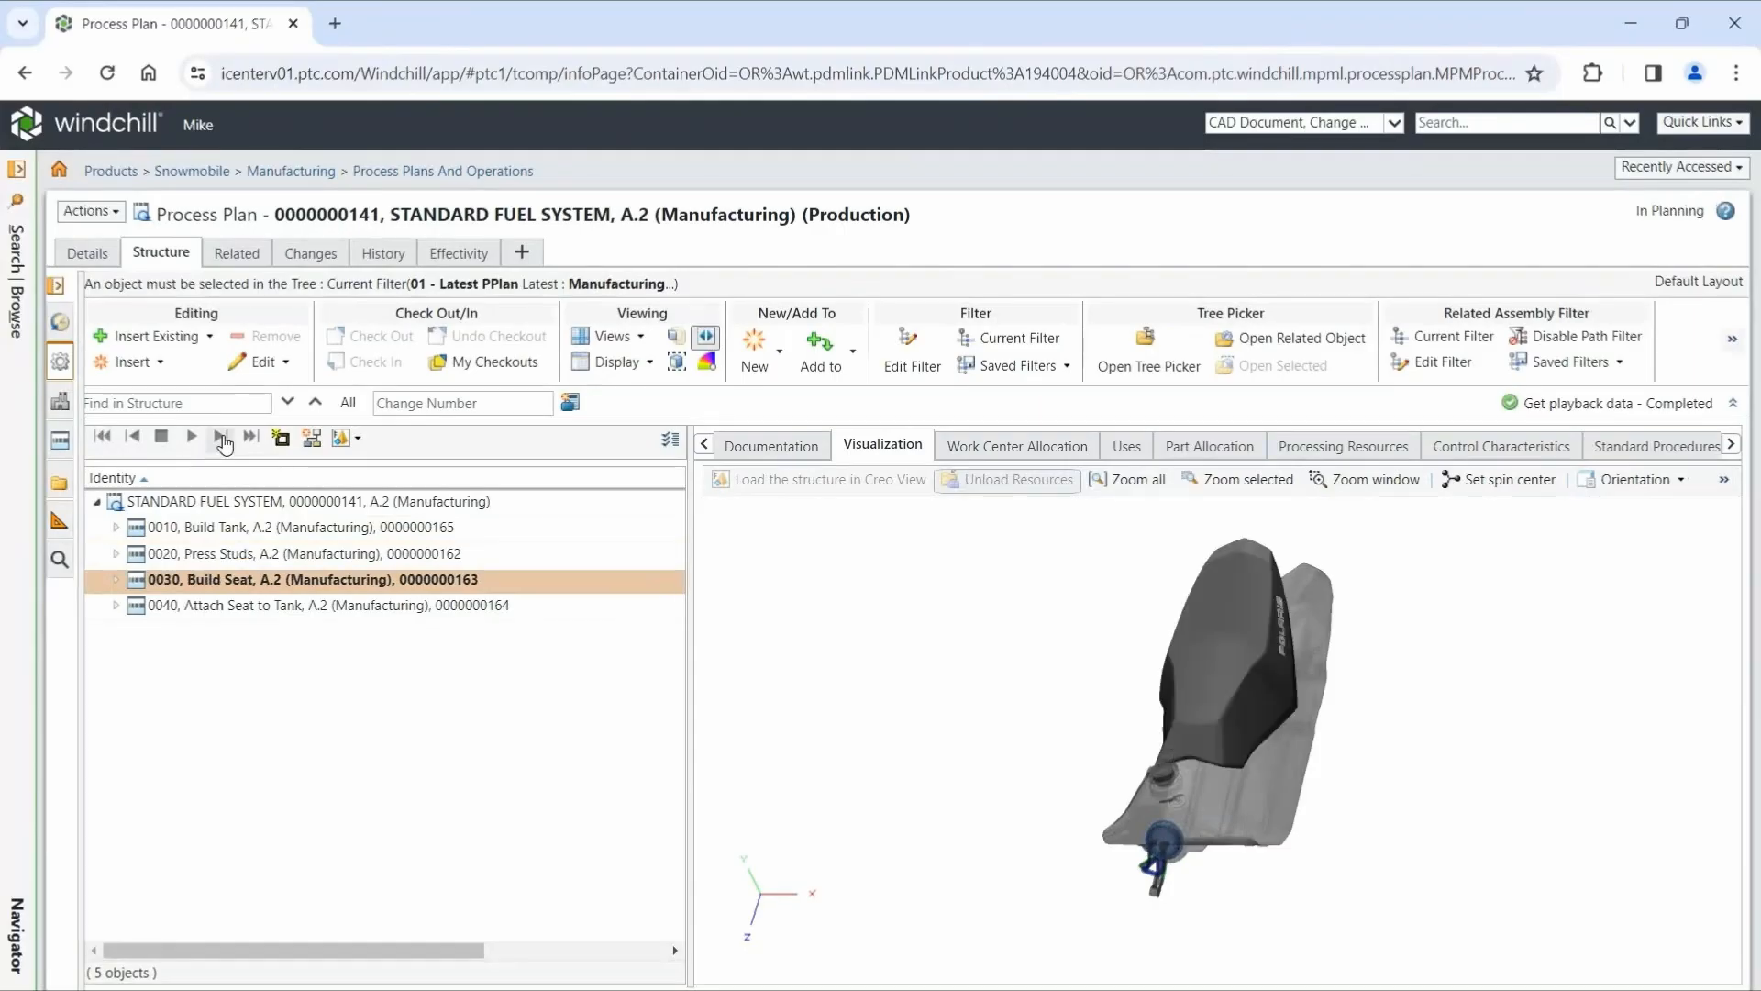
left_click(222, 438)
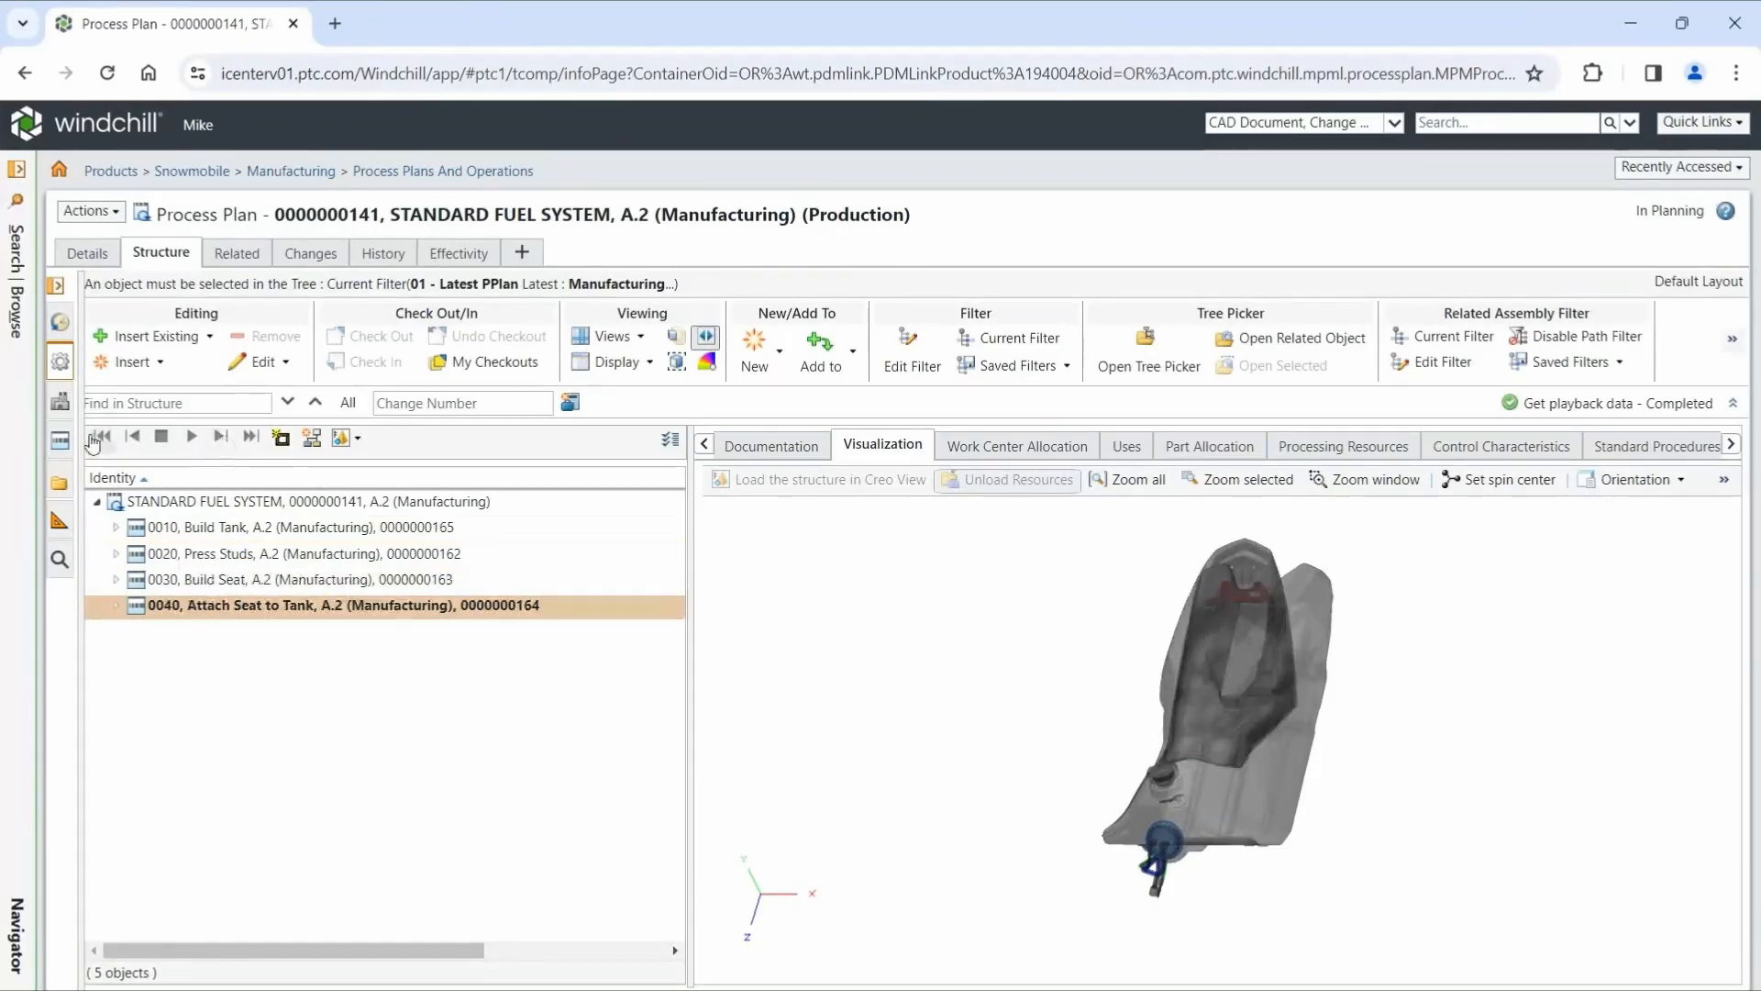
- Return the playback to operation 0010, Build Tank, and publish its view as default representation OP10
left_click(96, 440)
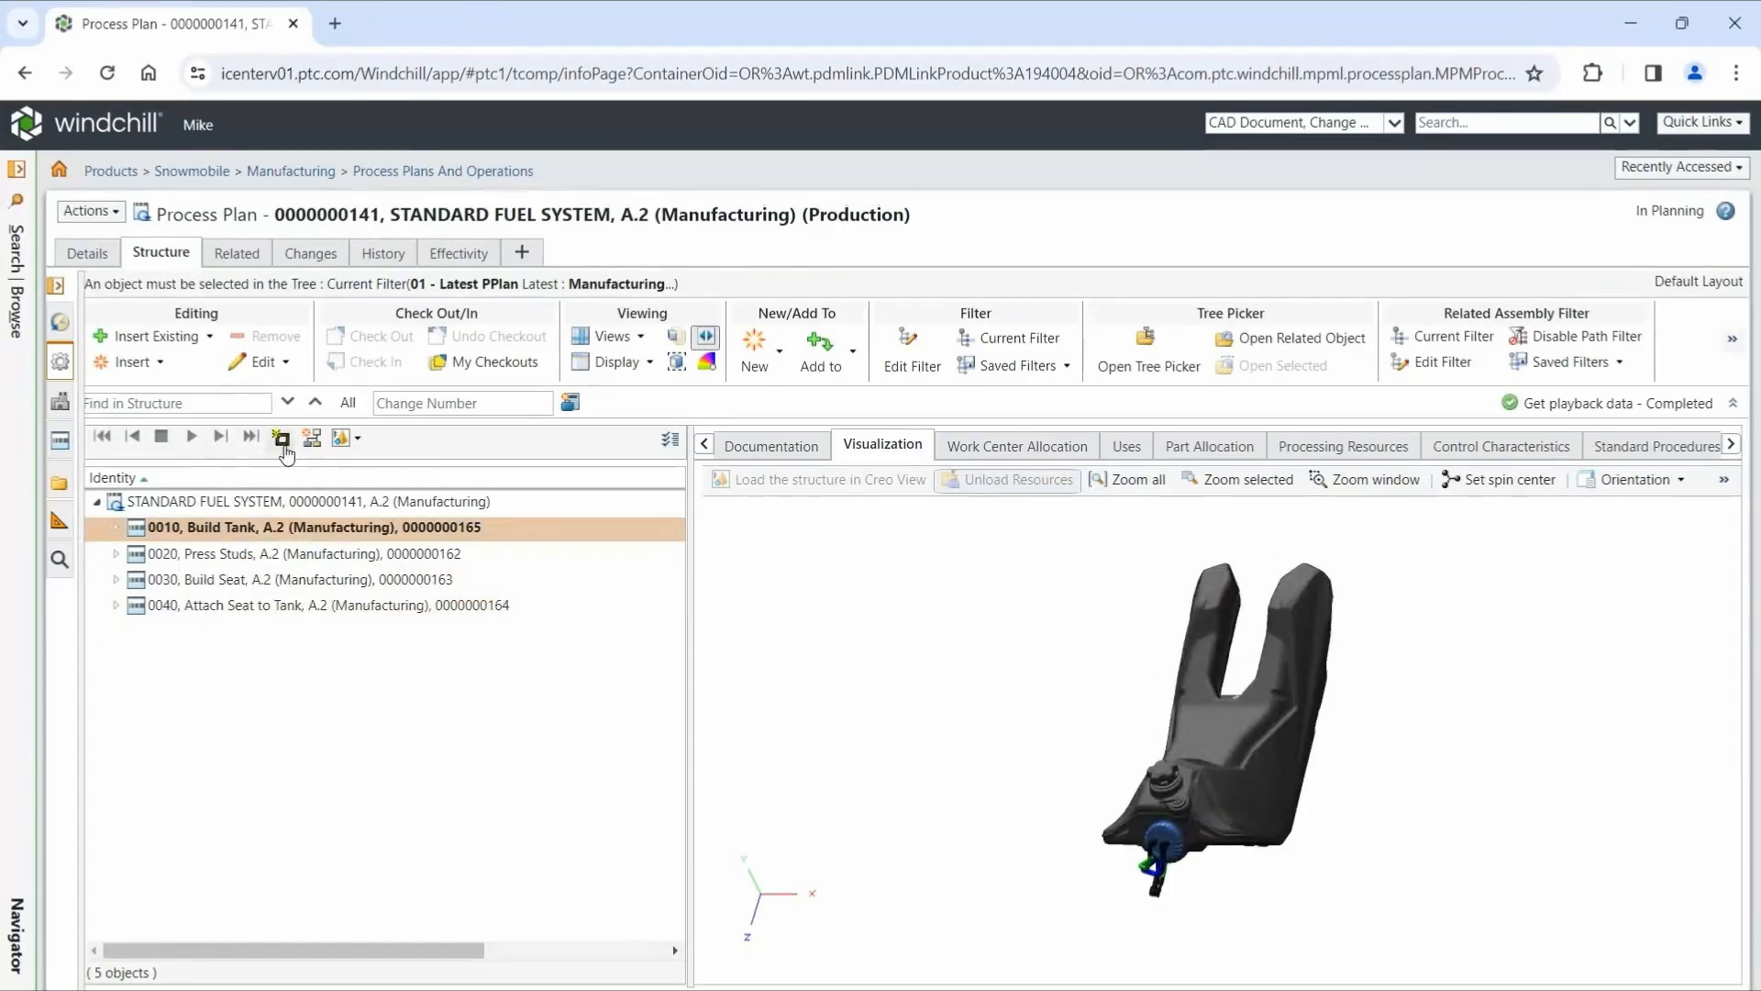
left_click(281, 438)
type("OP10")
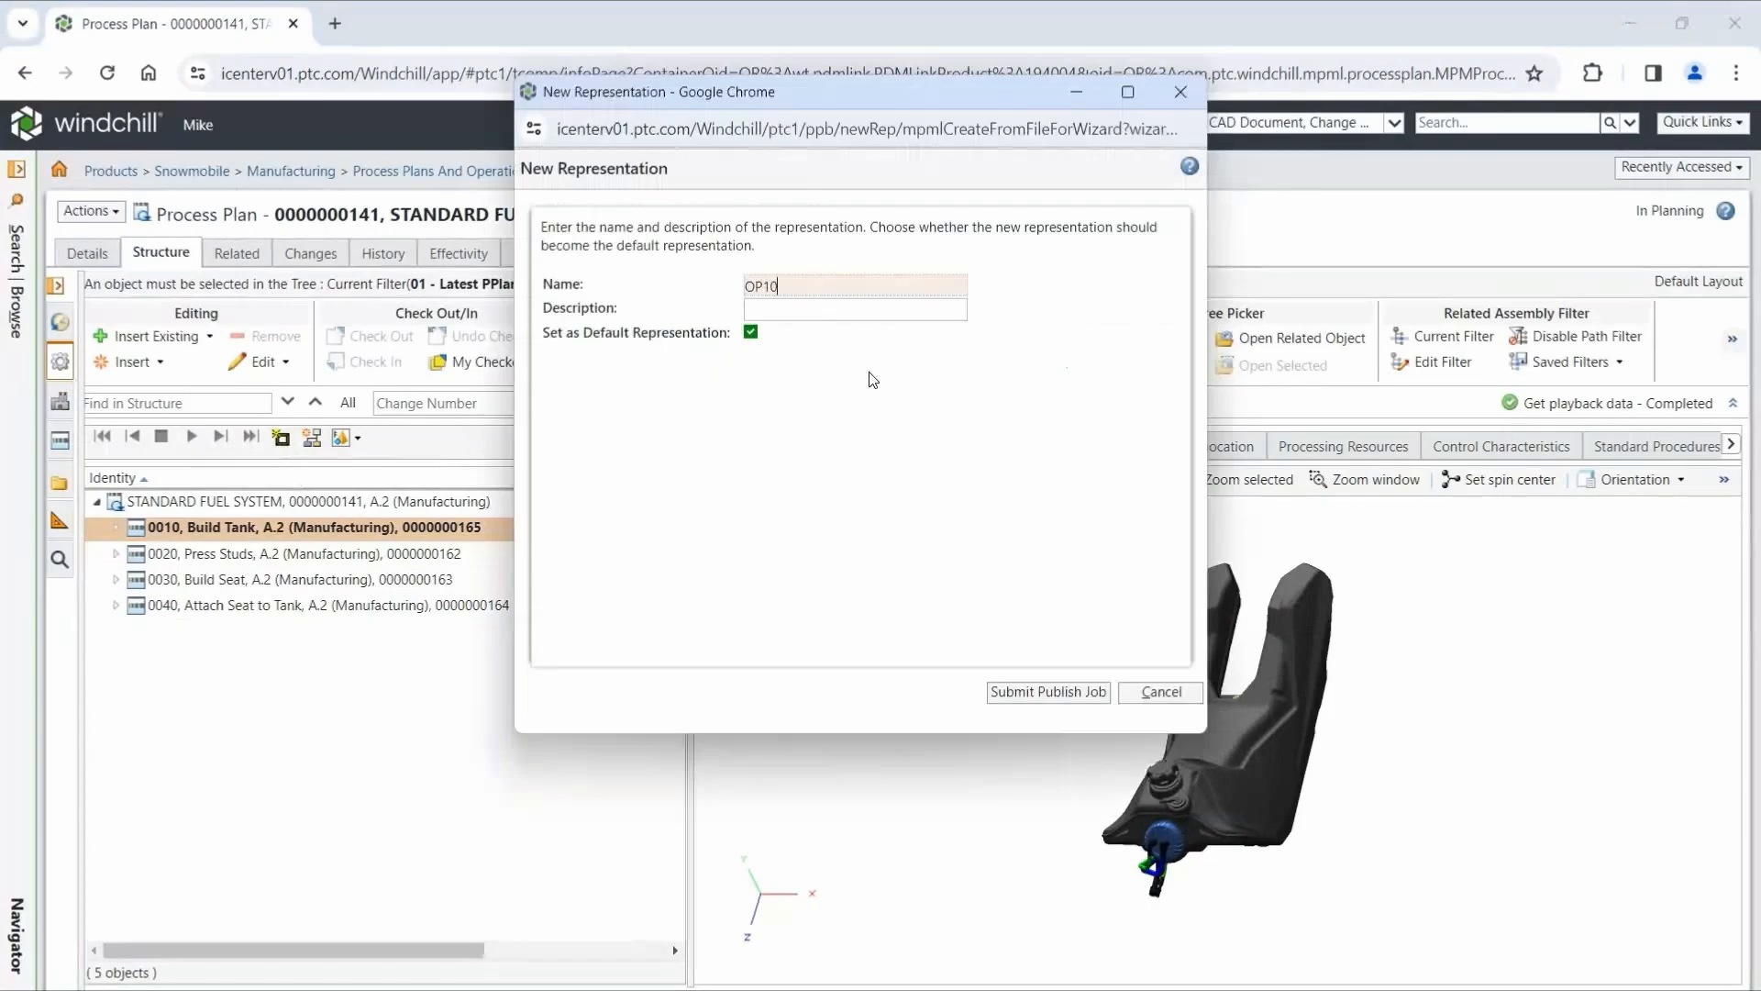
left_click(1055, 694)
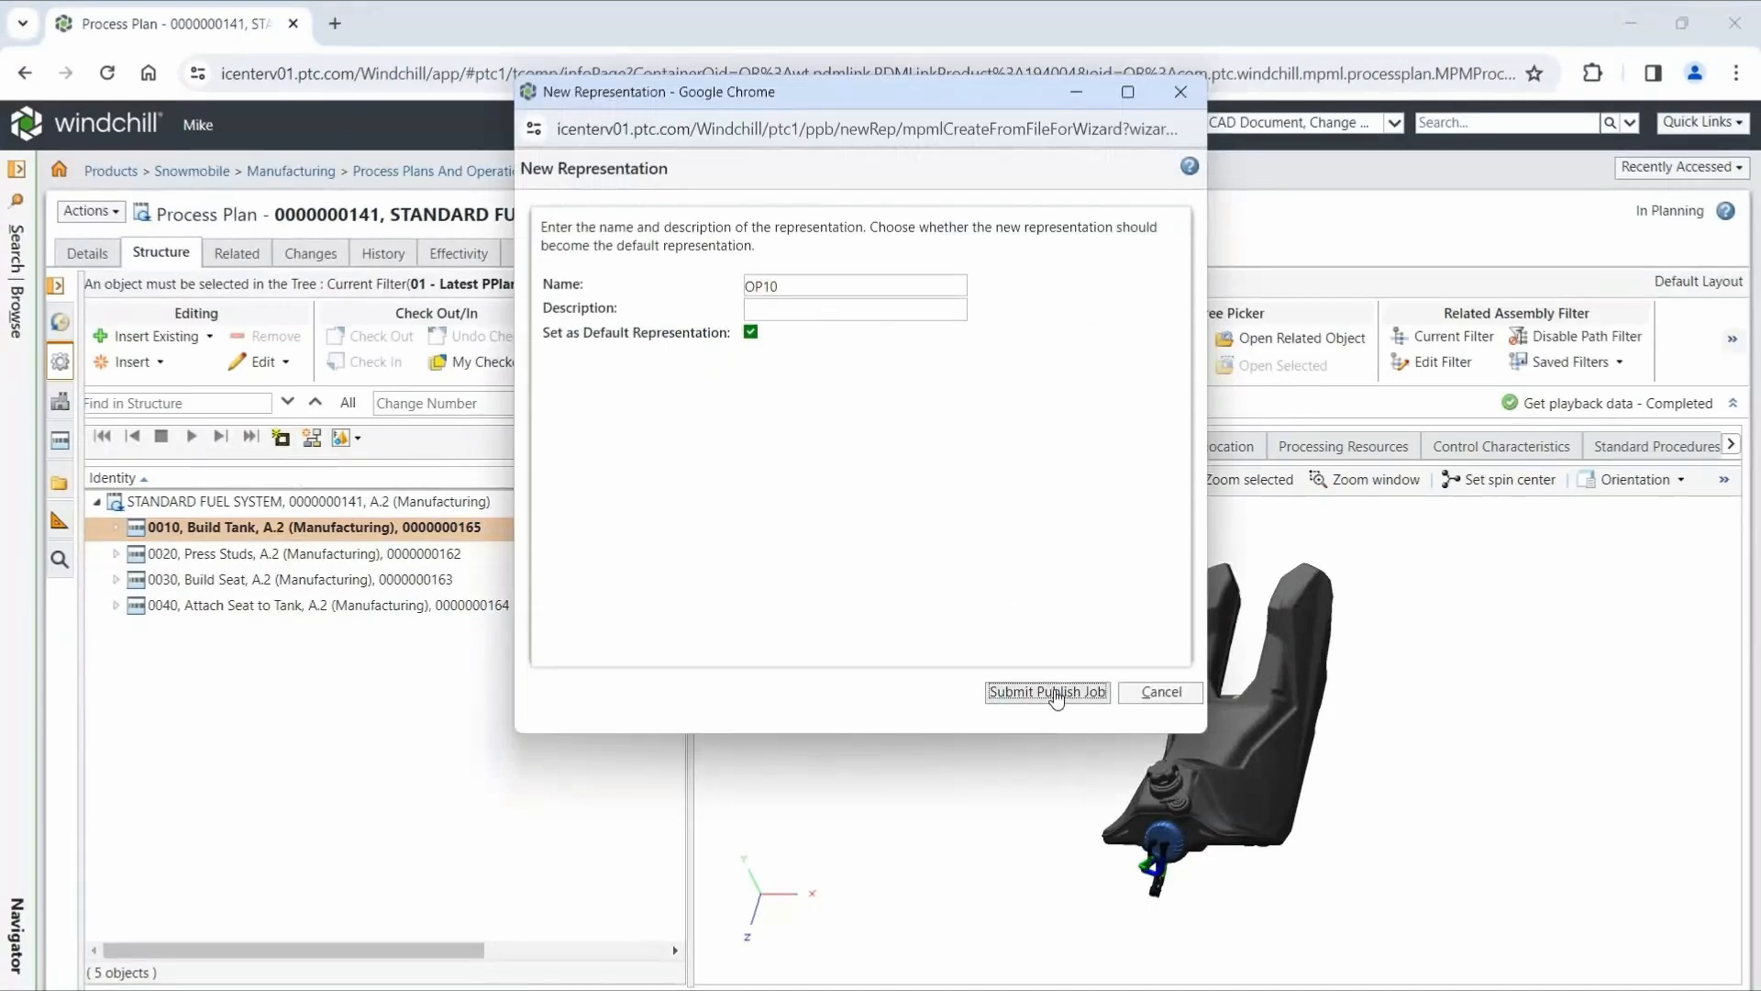
- Create representations for the Press Studs, Build Seat and Attach Seat to Tank operations and leave playback mode
left_click(394, 553)
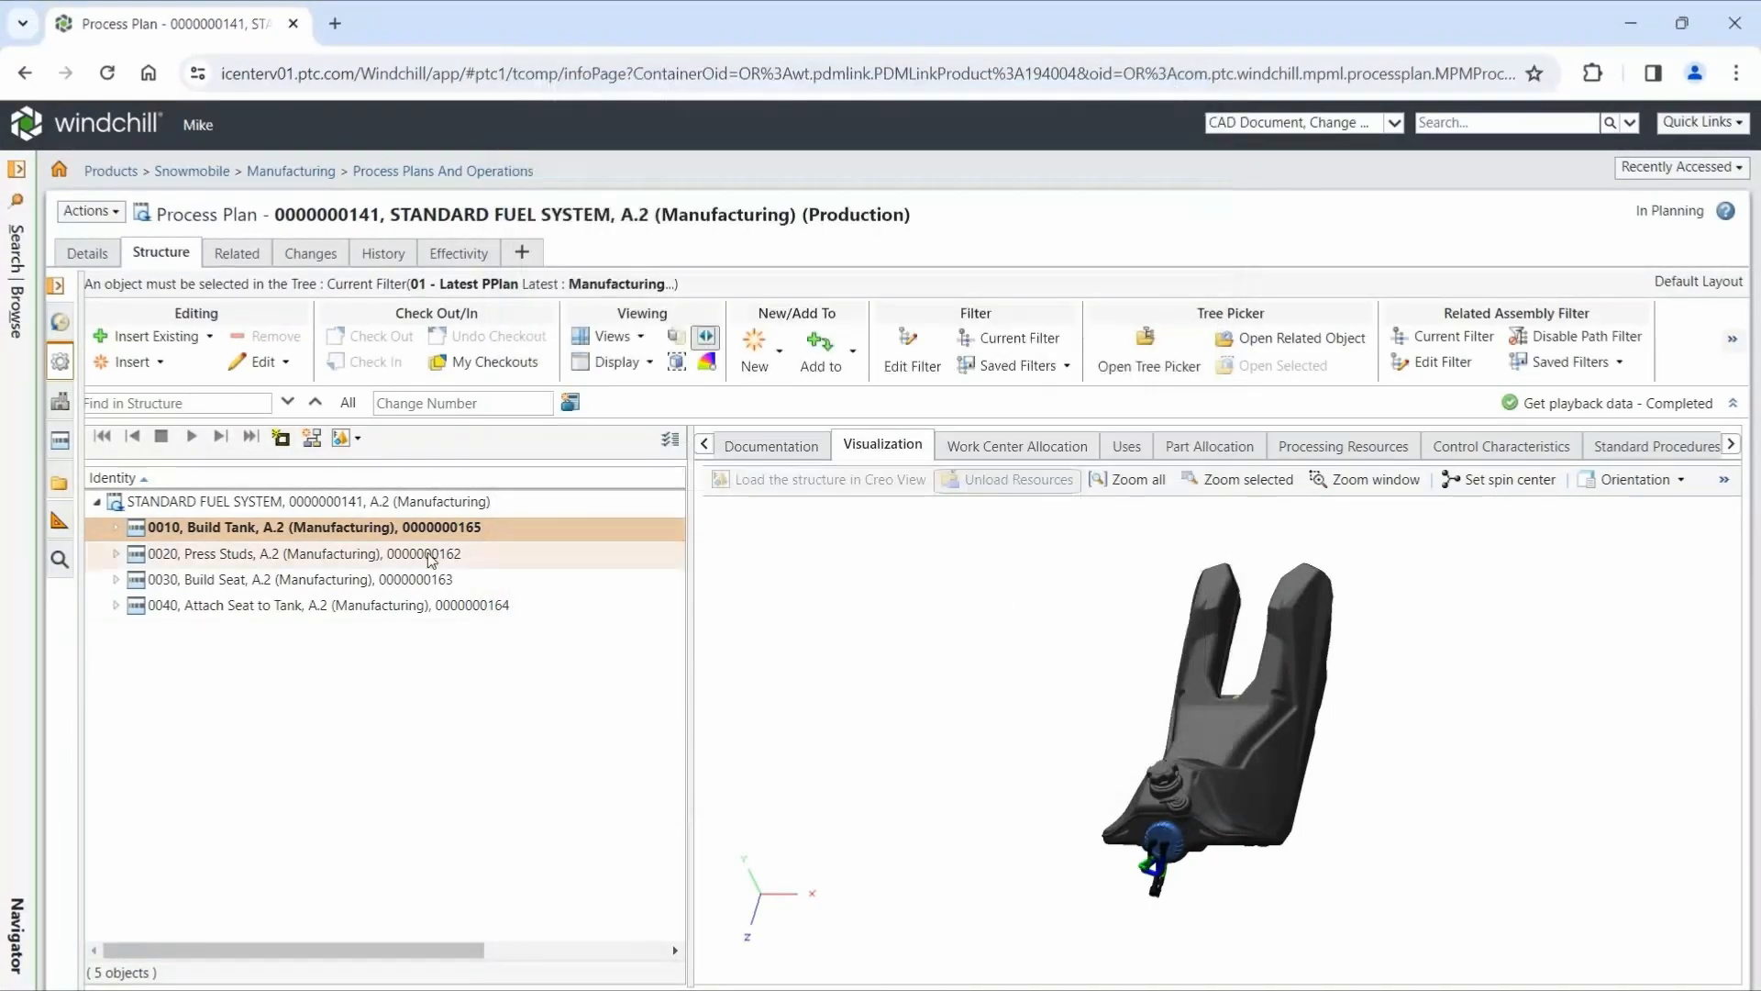
left_click(281, 438)
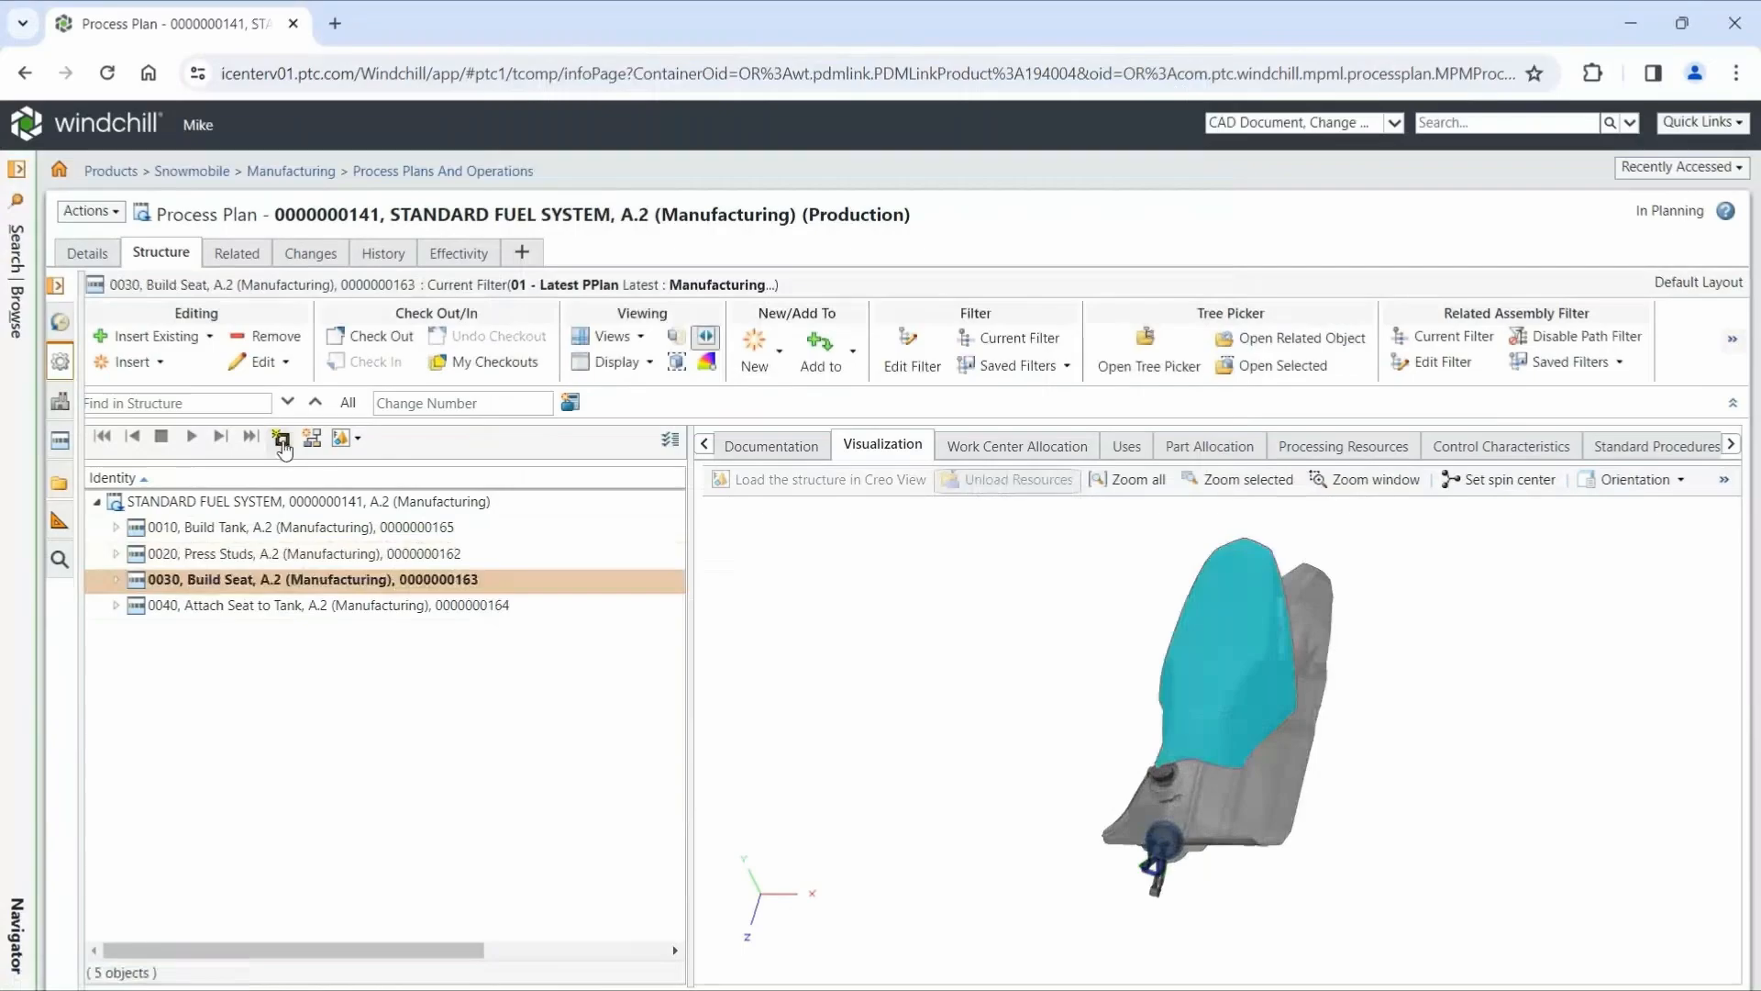
left_click(480, 611)
left_click(706, 338)
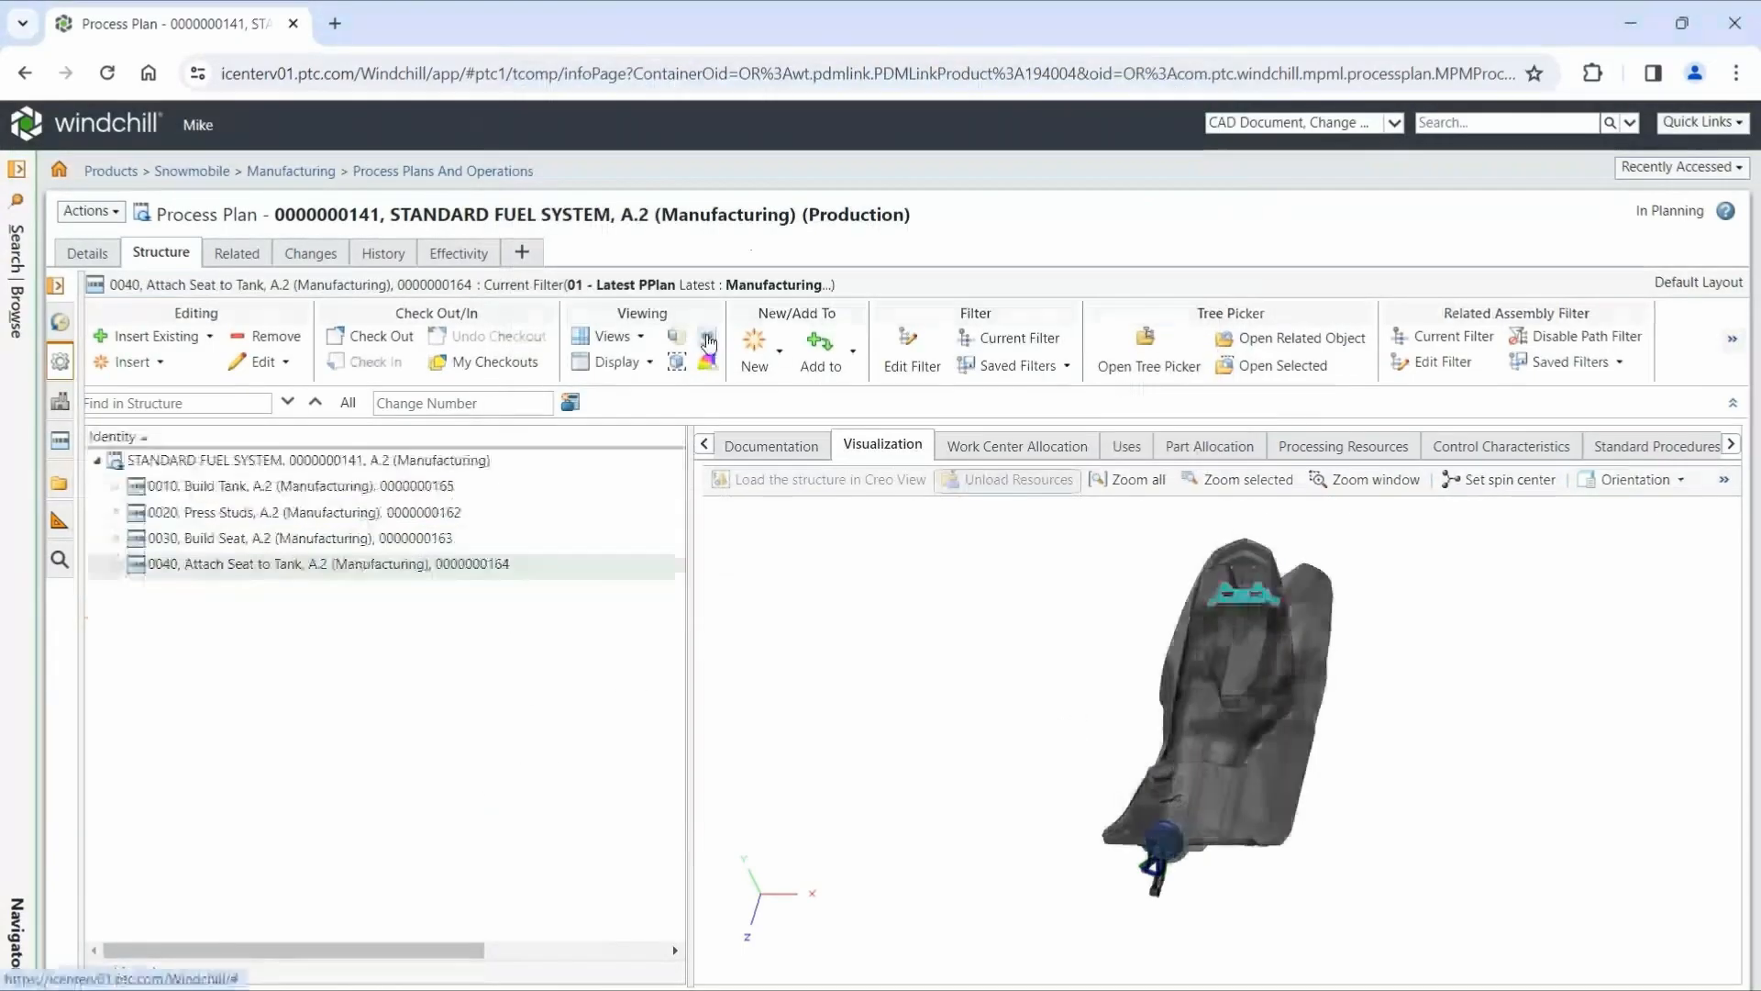
- Open the work instruction representations of all four operations for editing and launch Build Tank in Creo View
left_click(421, 490)
left_click(410, 563, "shift")
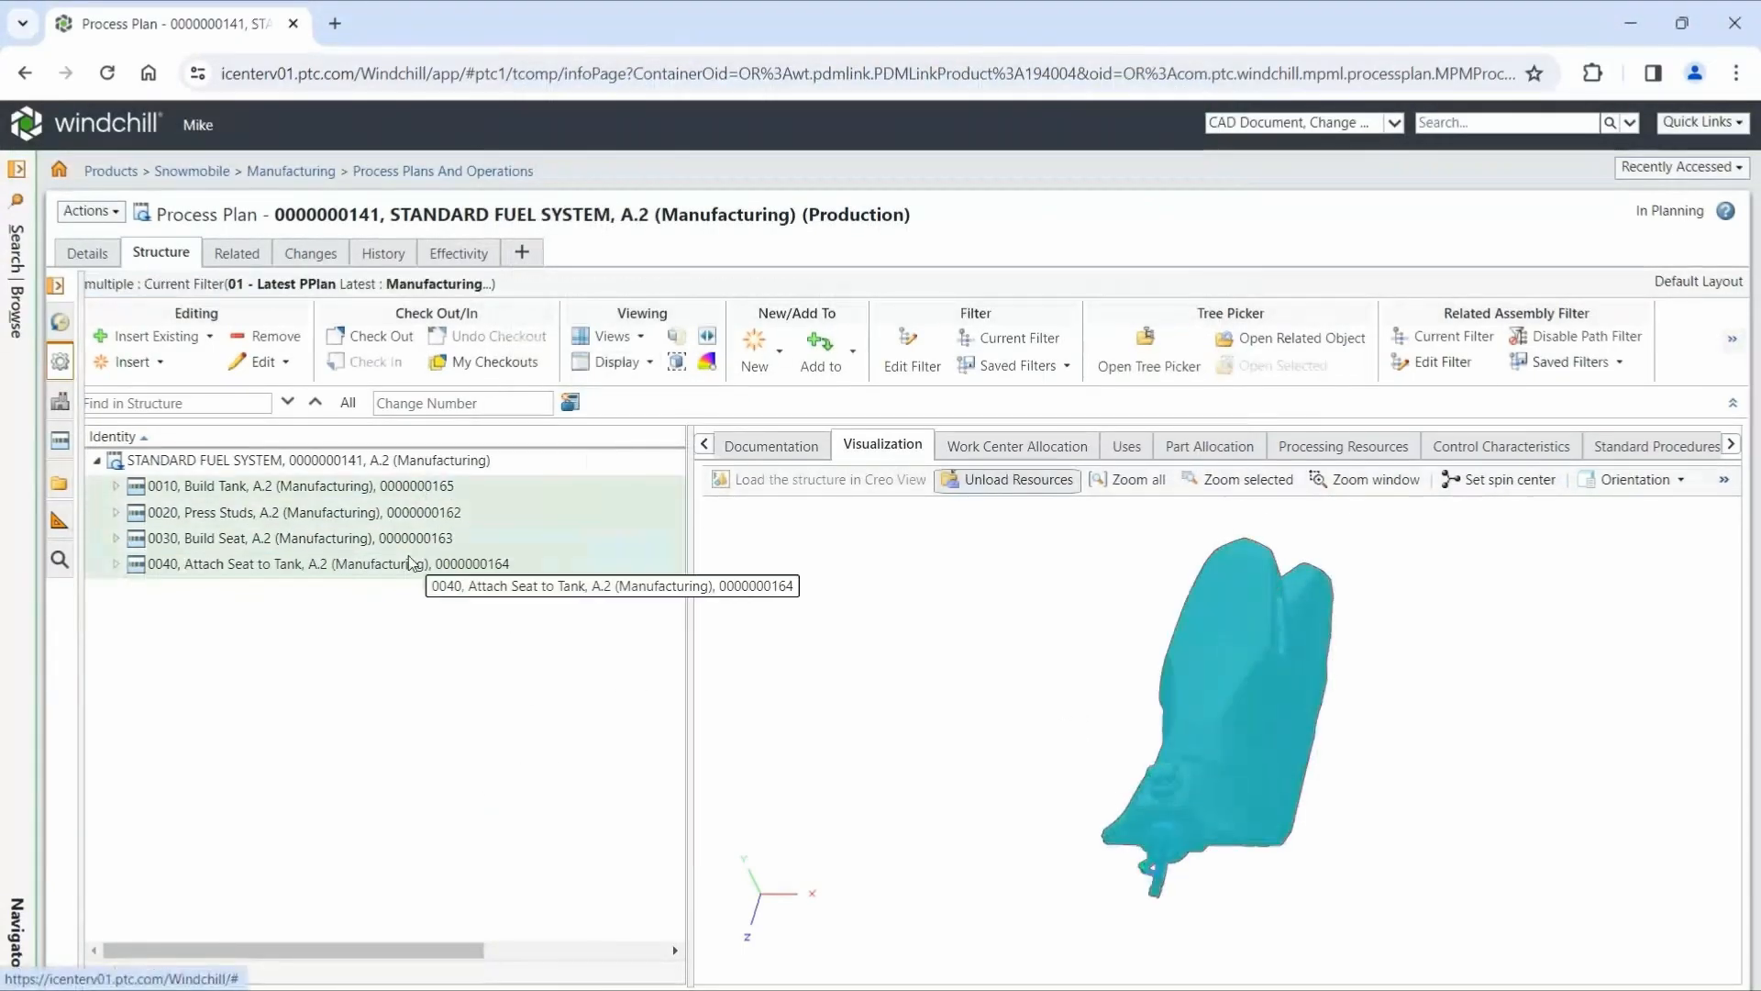
right_click(410, 563)
mouse_move(532, 896)
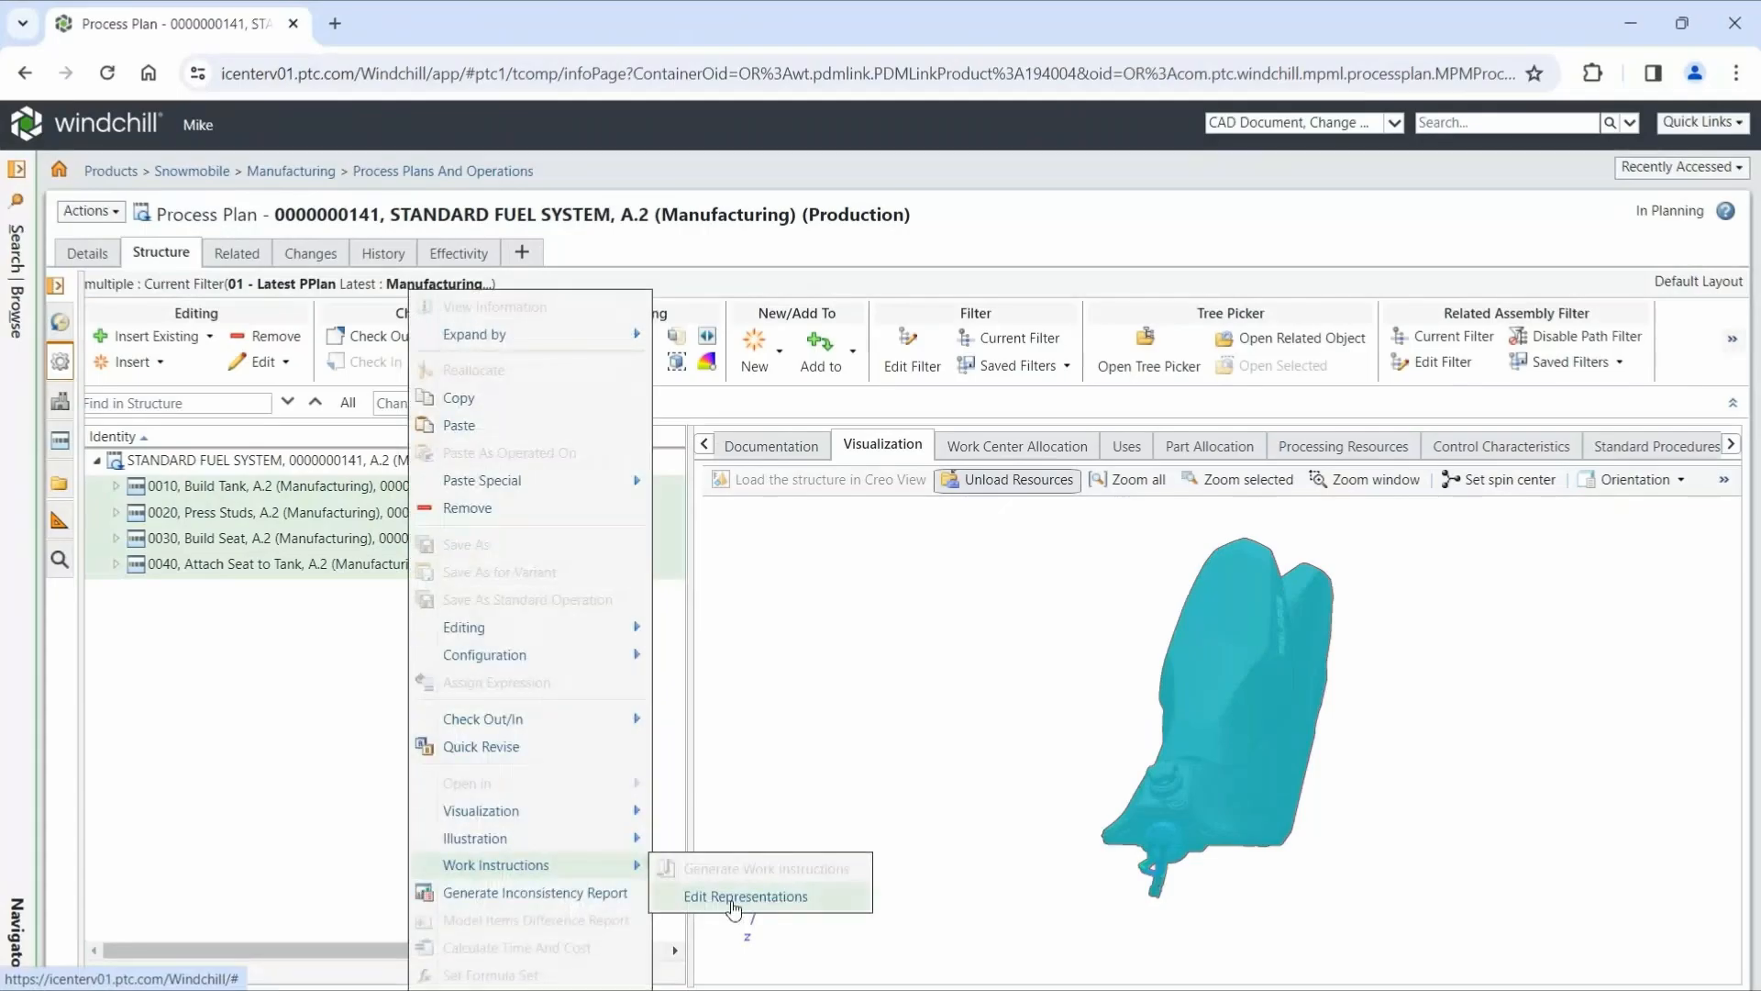
left_click(734, 897)
left_click(900, 257)
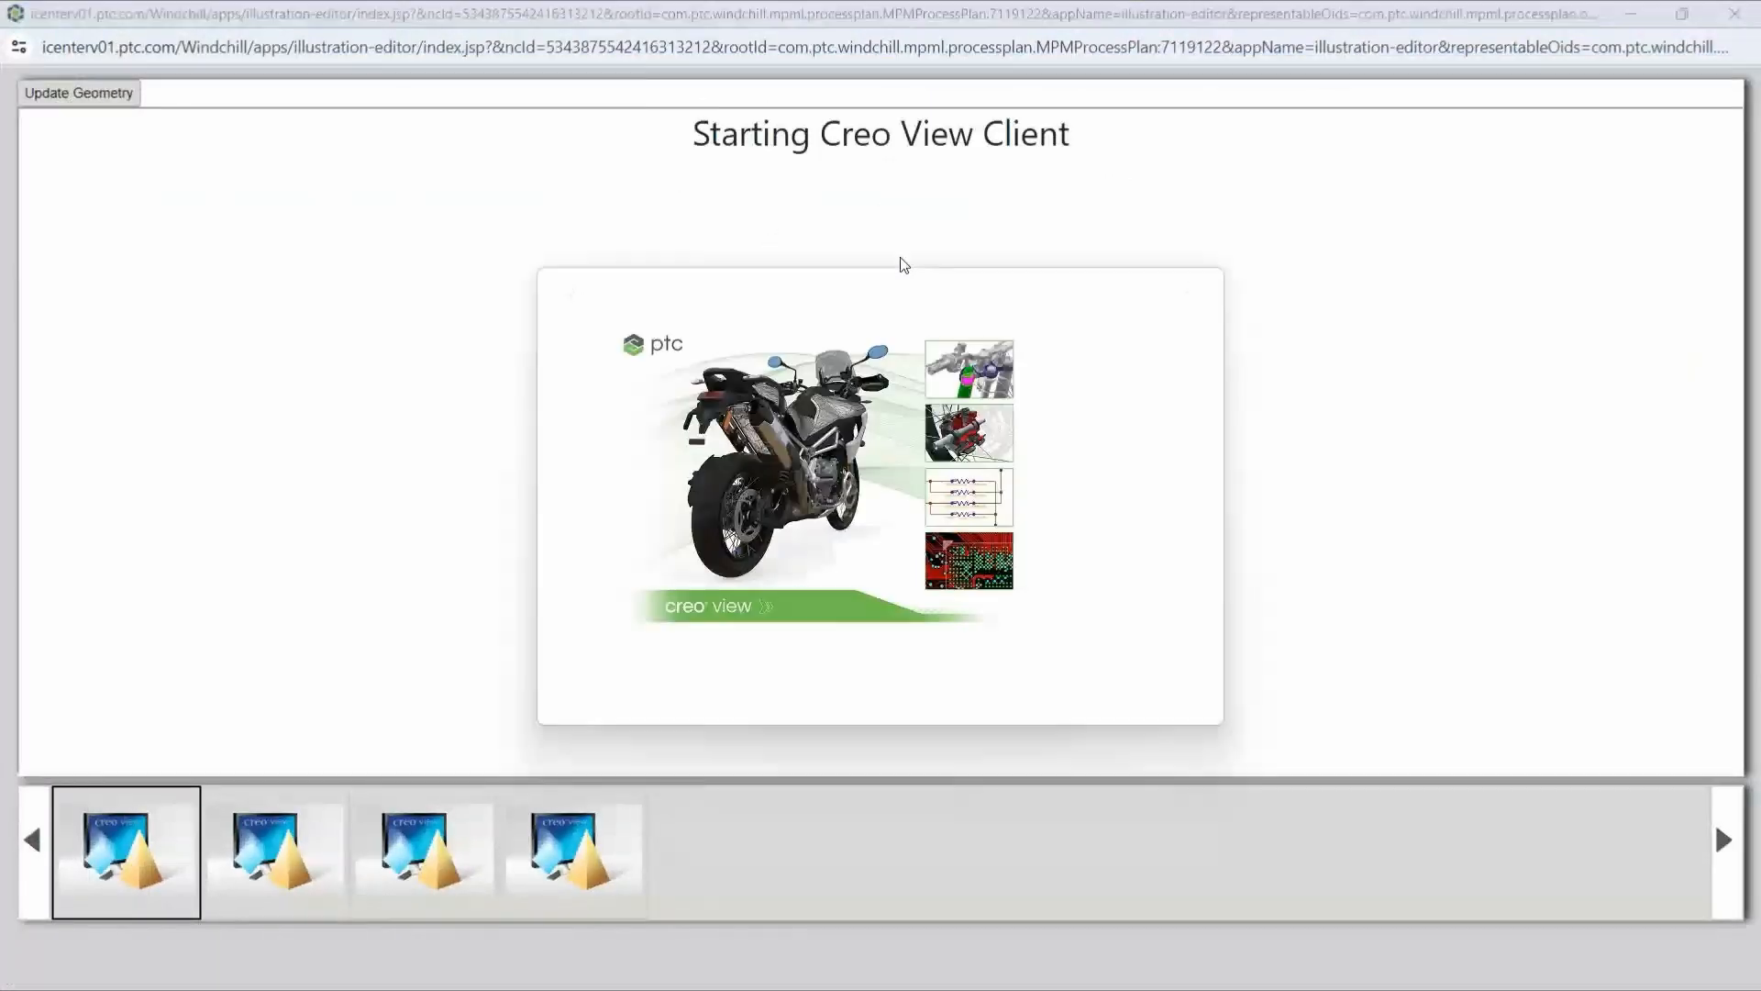
- Sign in to the Creo View server connection with the user name and account password
type("mike")
key("Tab")
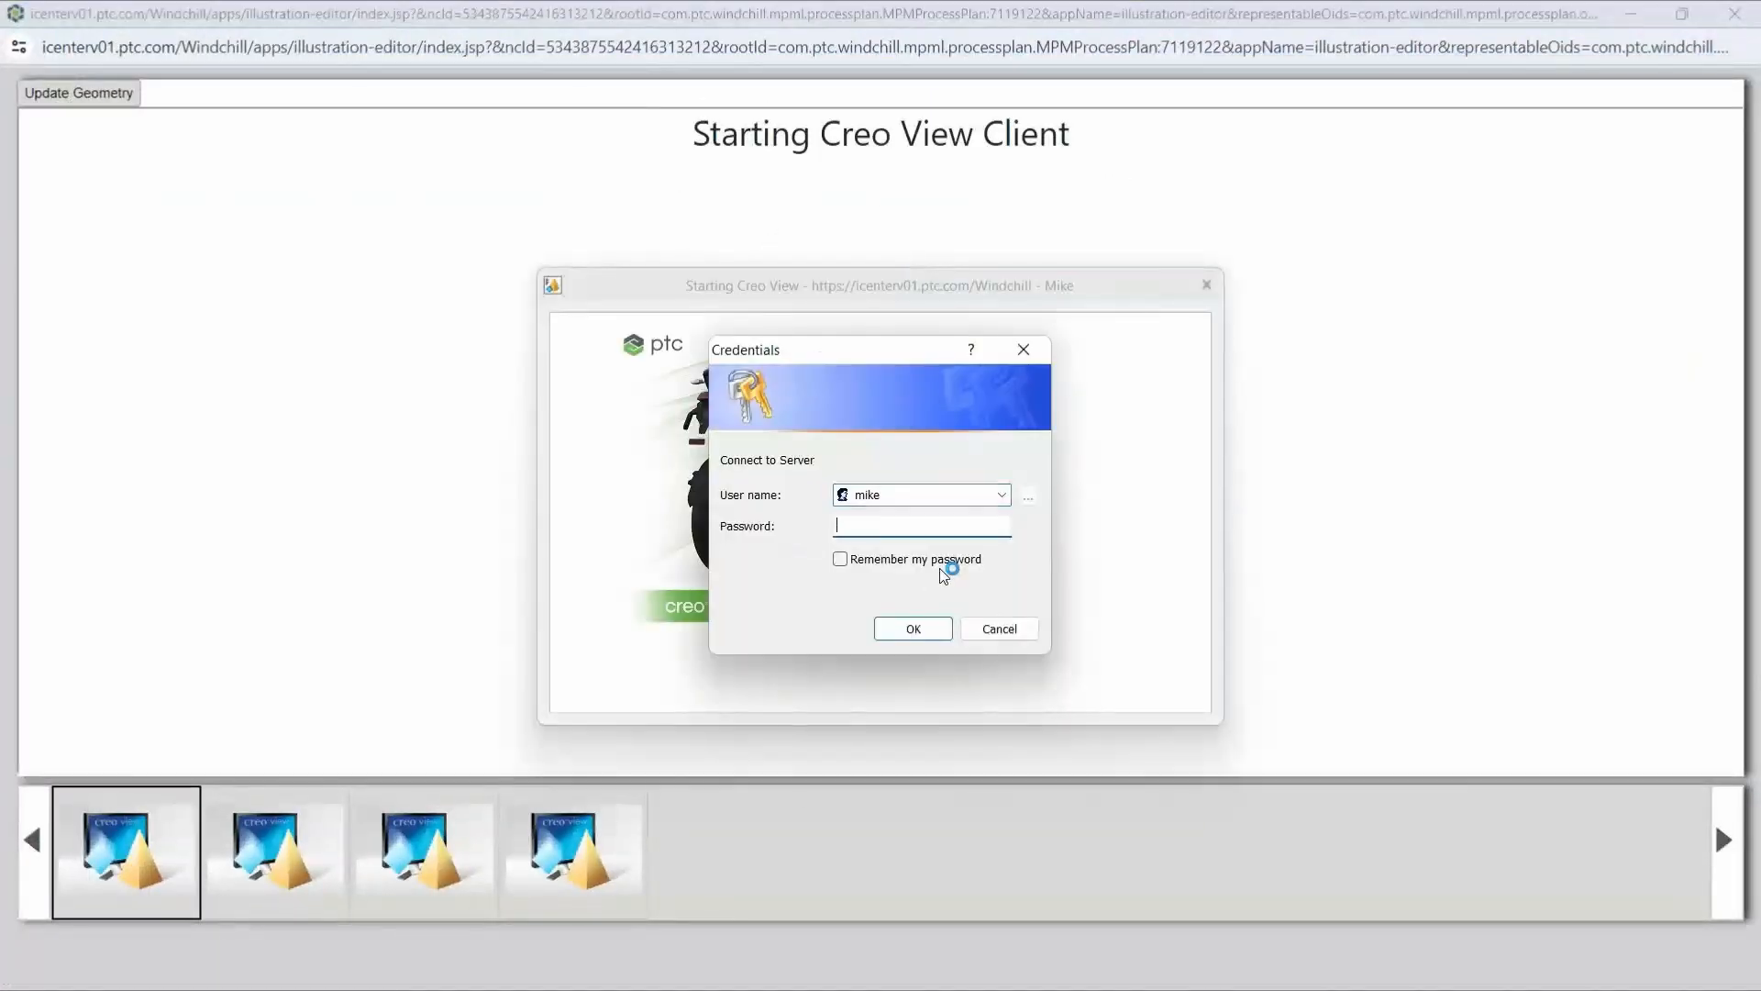
type("••")
left_click(938, 633)
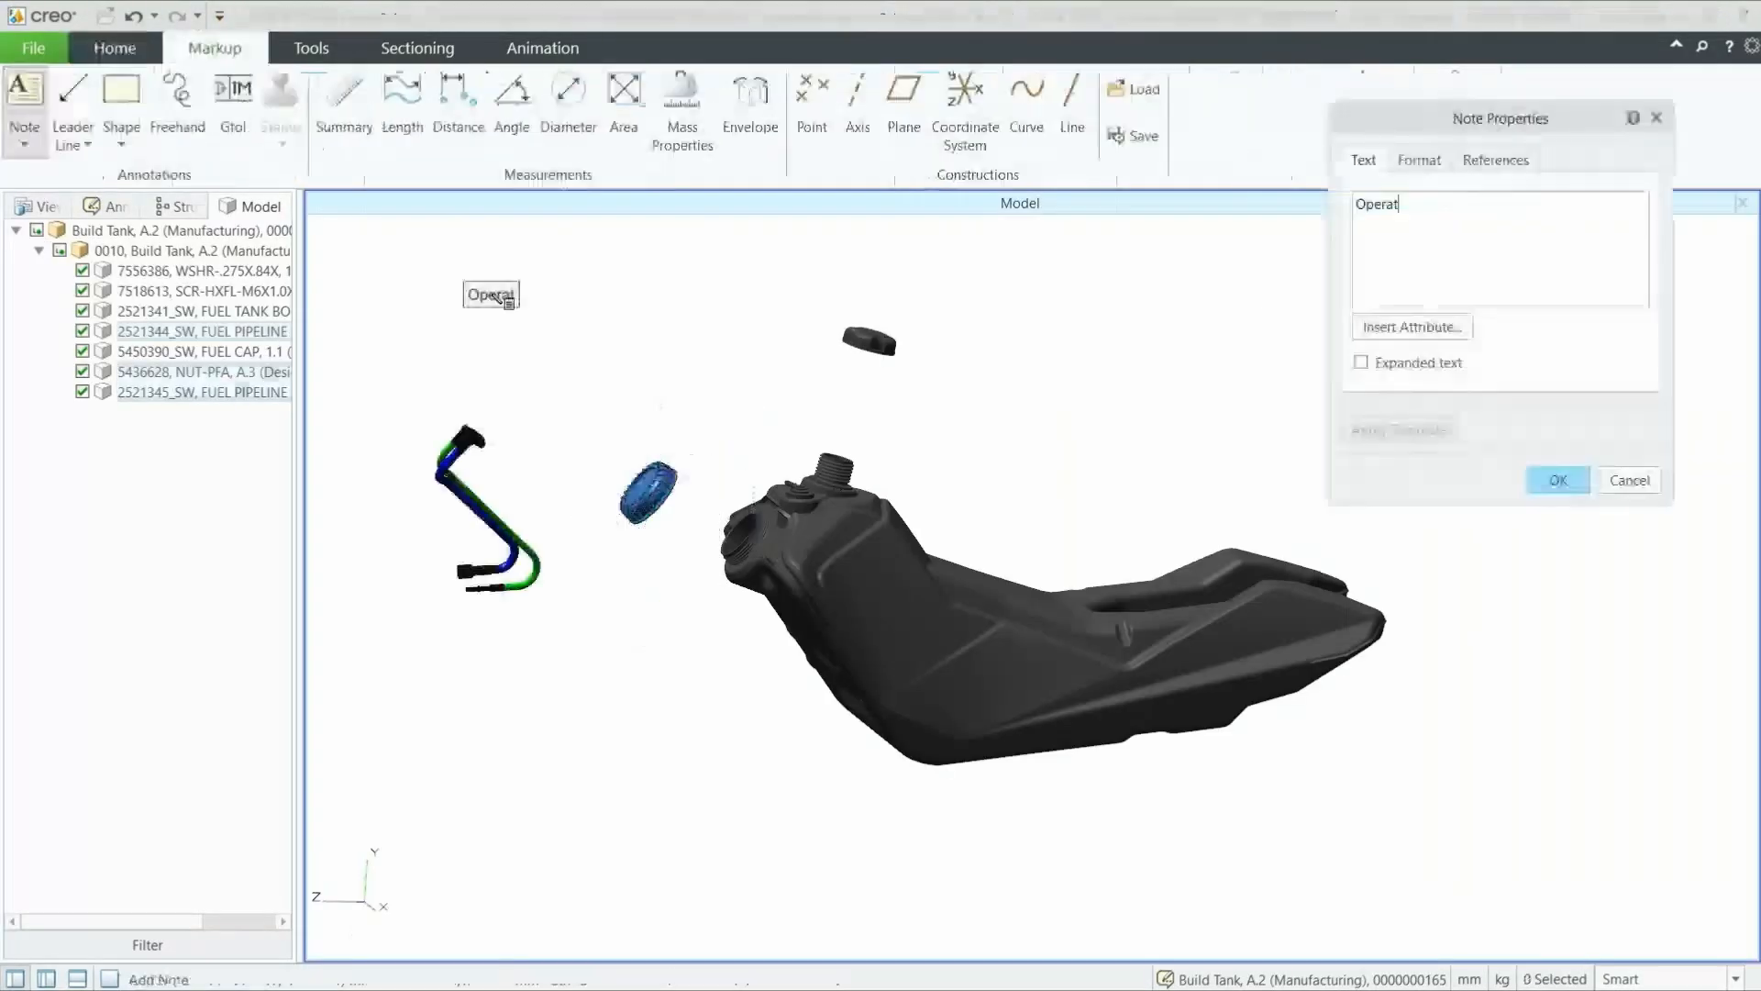
- Format the Operation 0010 note with red text on a yellow background and label the exploded tank parts with part-number leader notes
left_click(1419, 159)
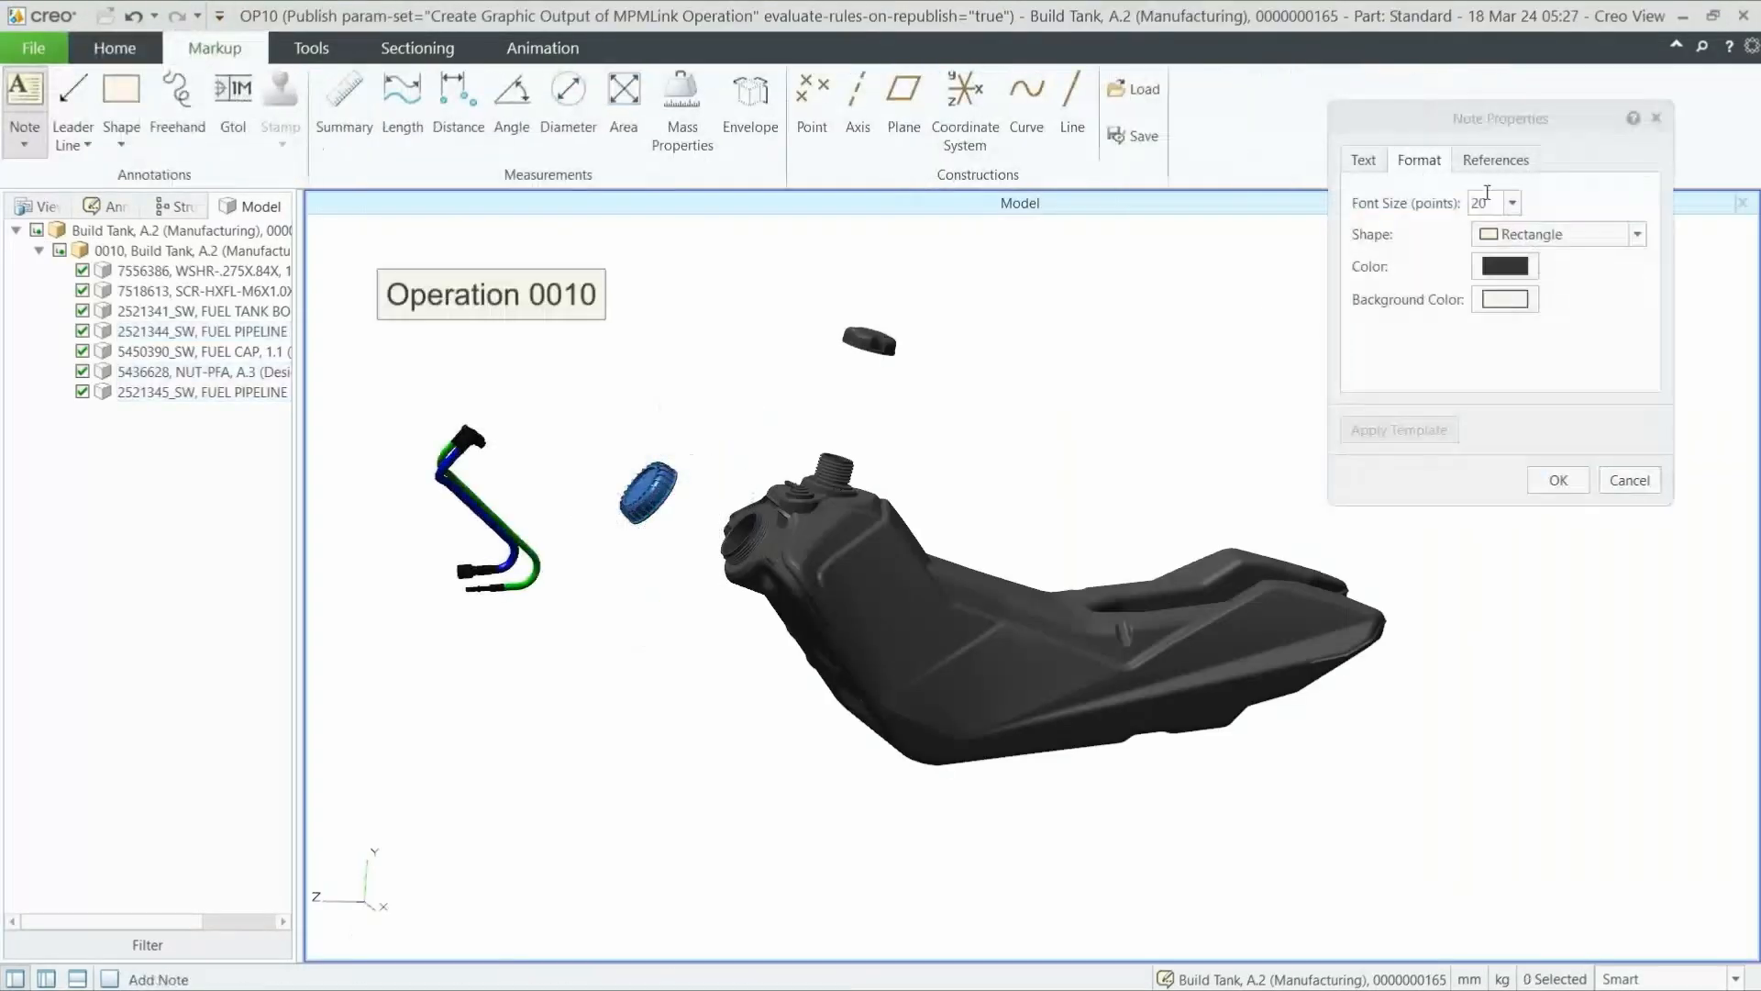
left_click(1505, 266)
left_click(1027, 652)
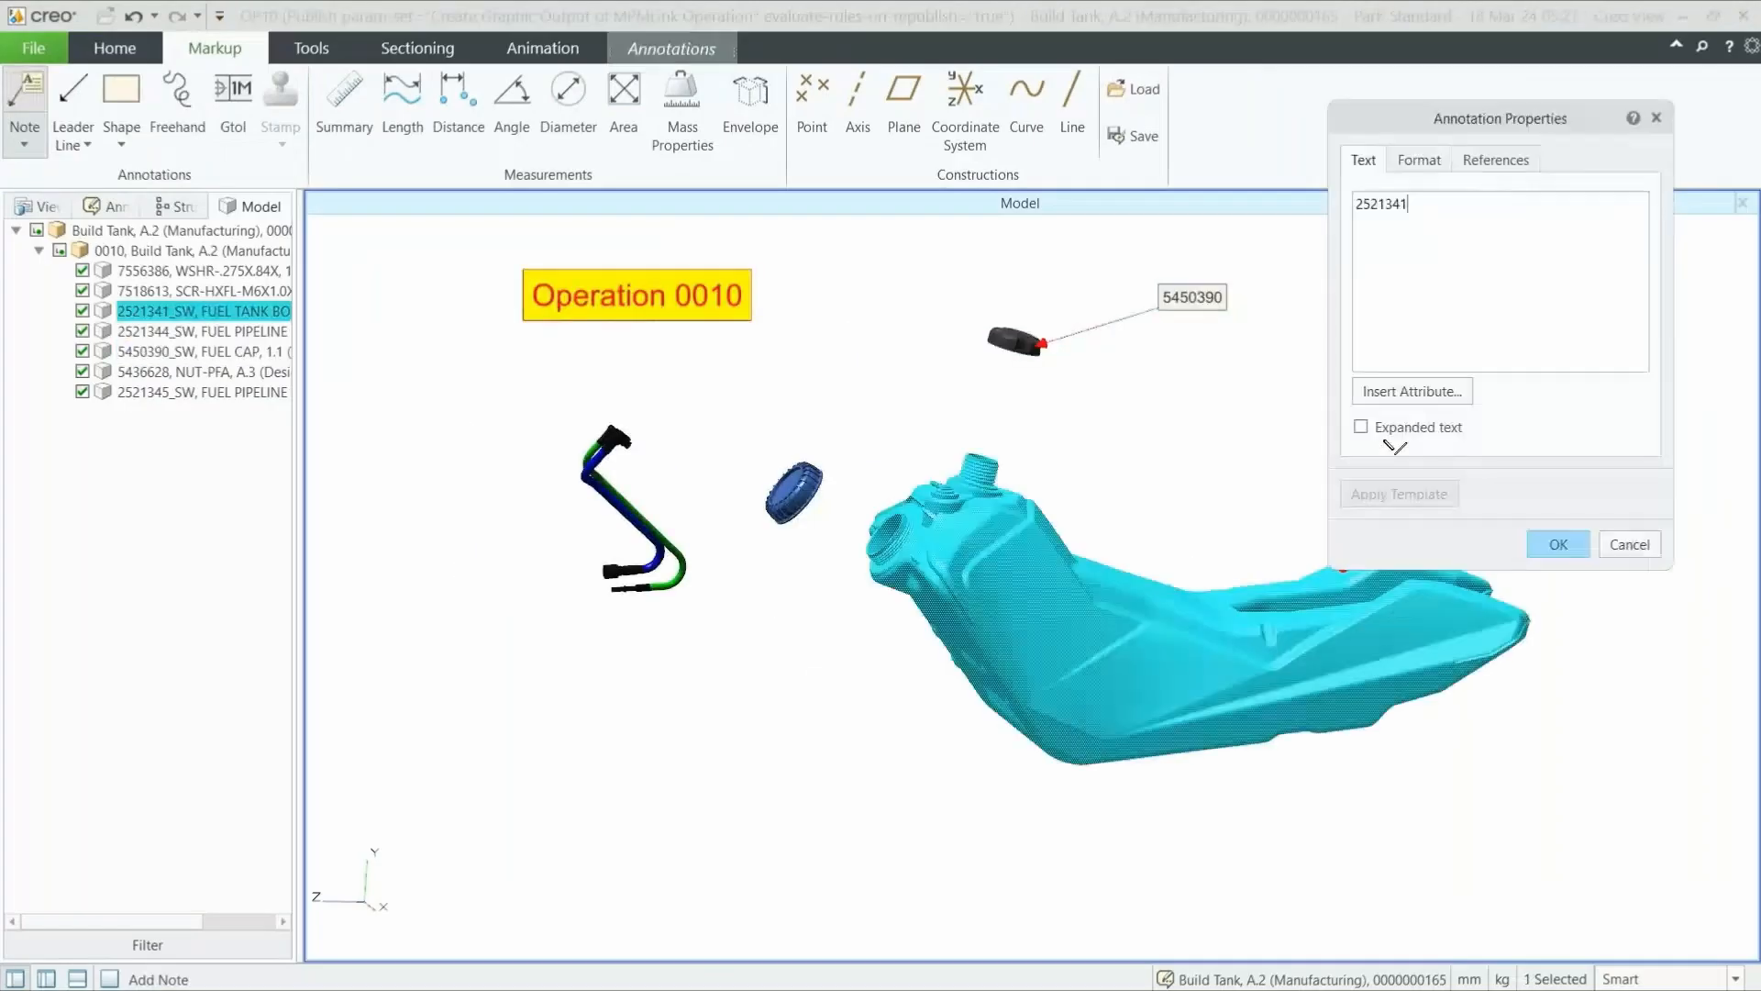
left_click(1559, 544)
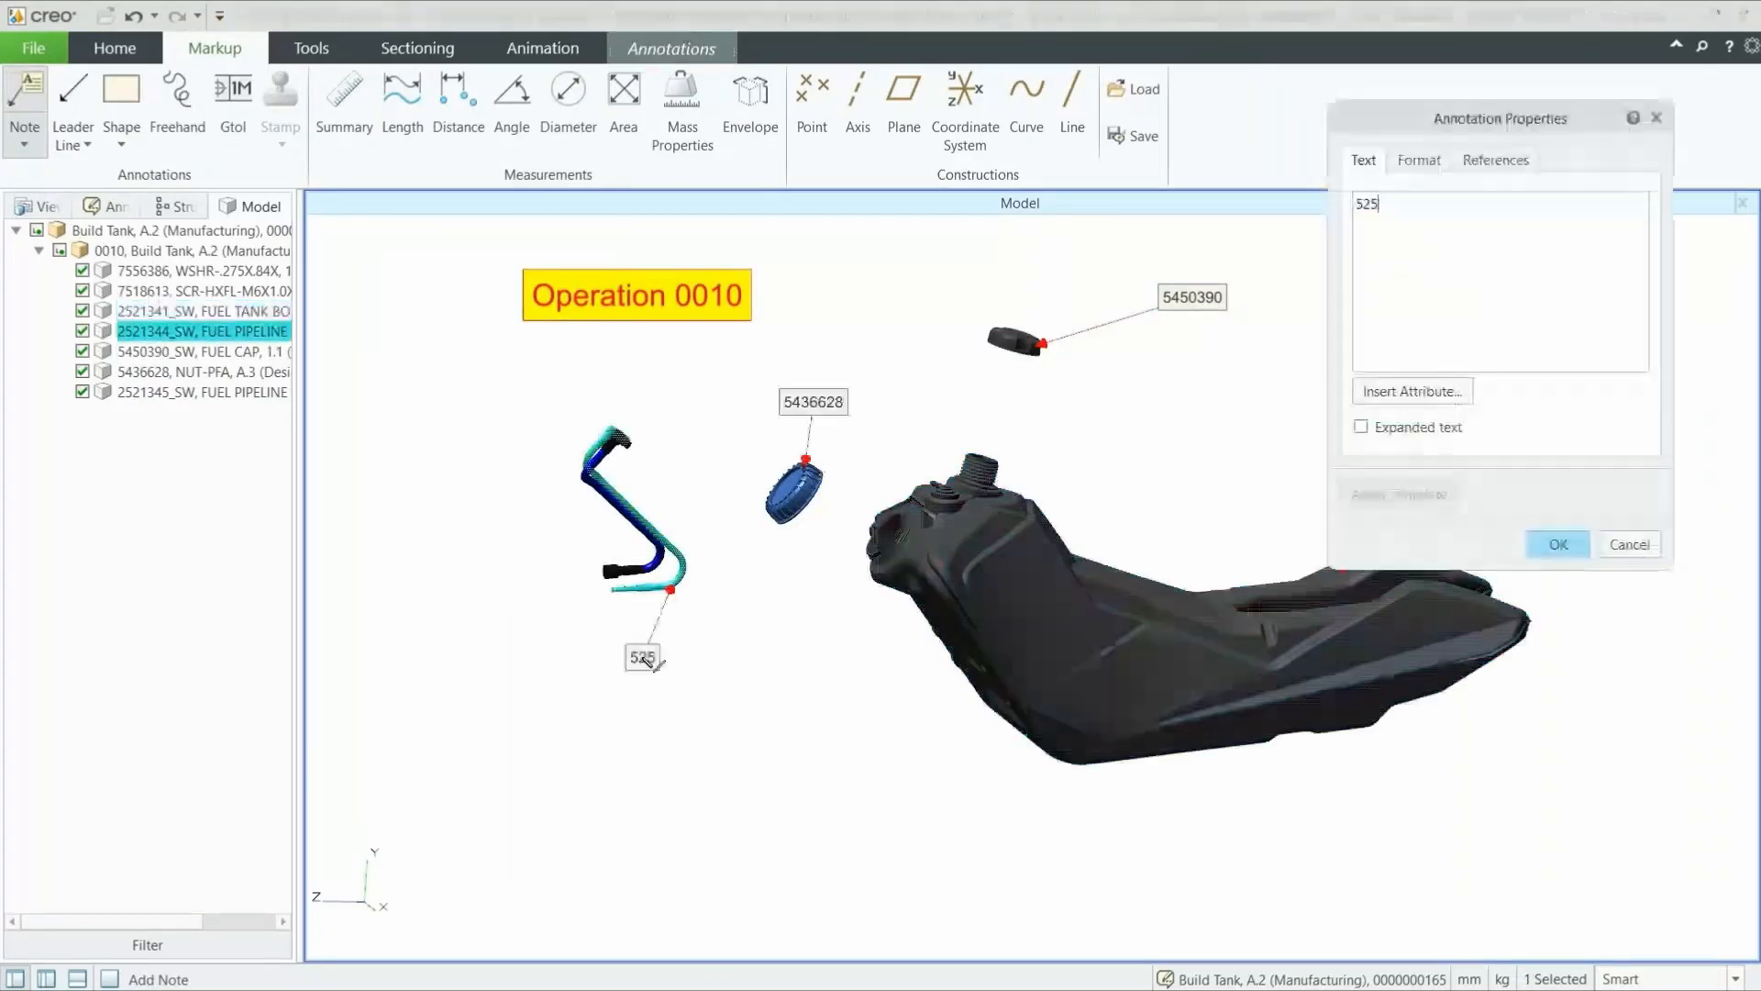
- Save the Build Tank markup as annotation set OP10 and return to the process plan
left_click(33, 48)
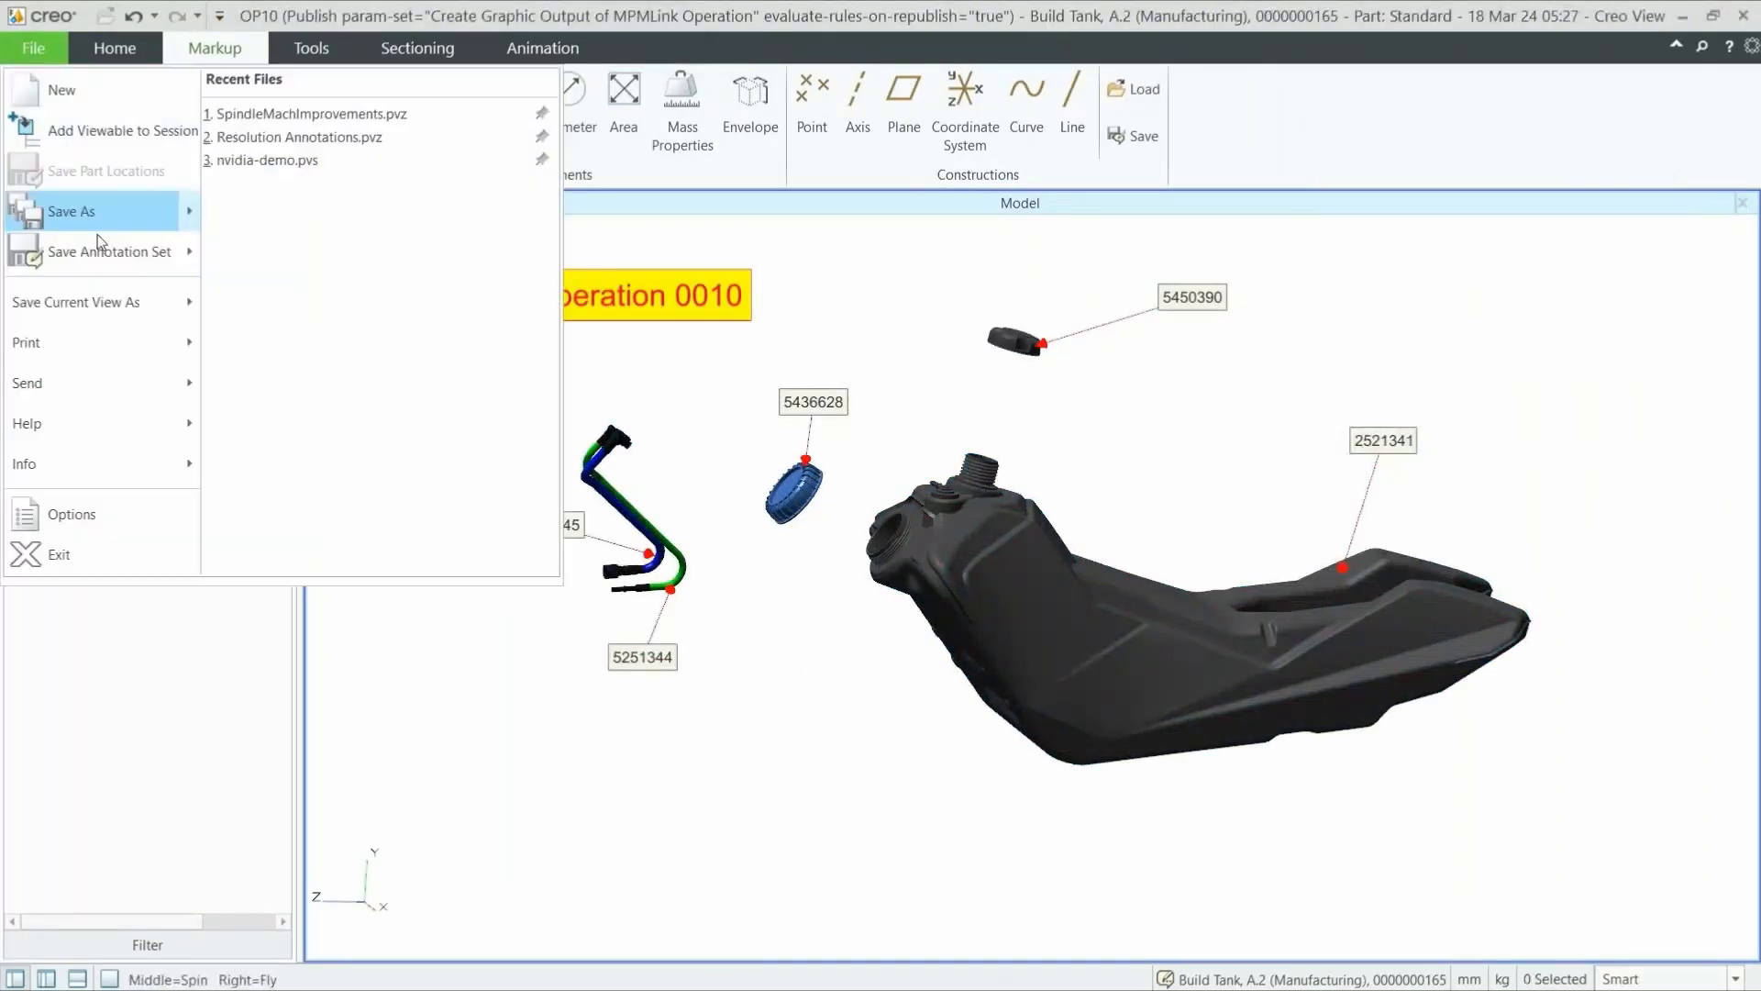
left_click(99, 248)
type("OP10")
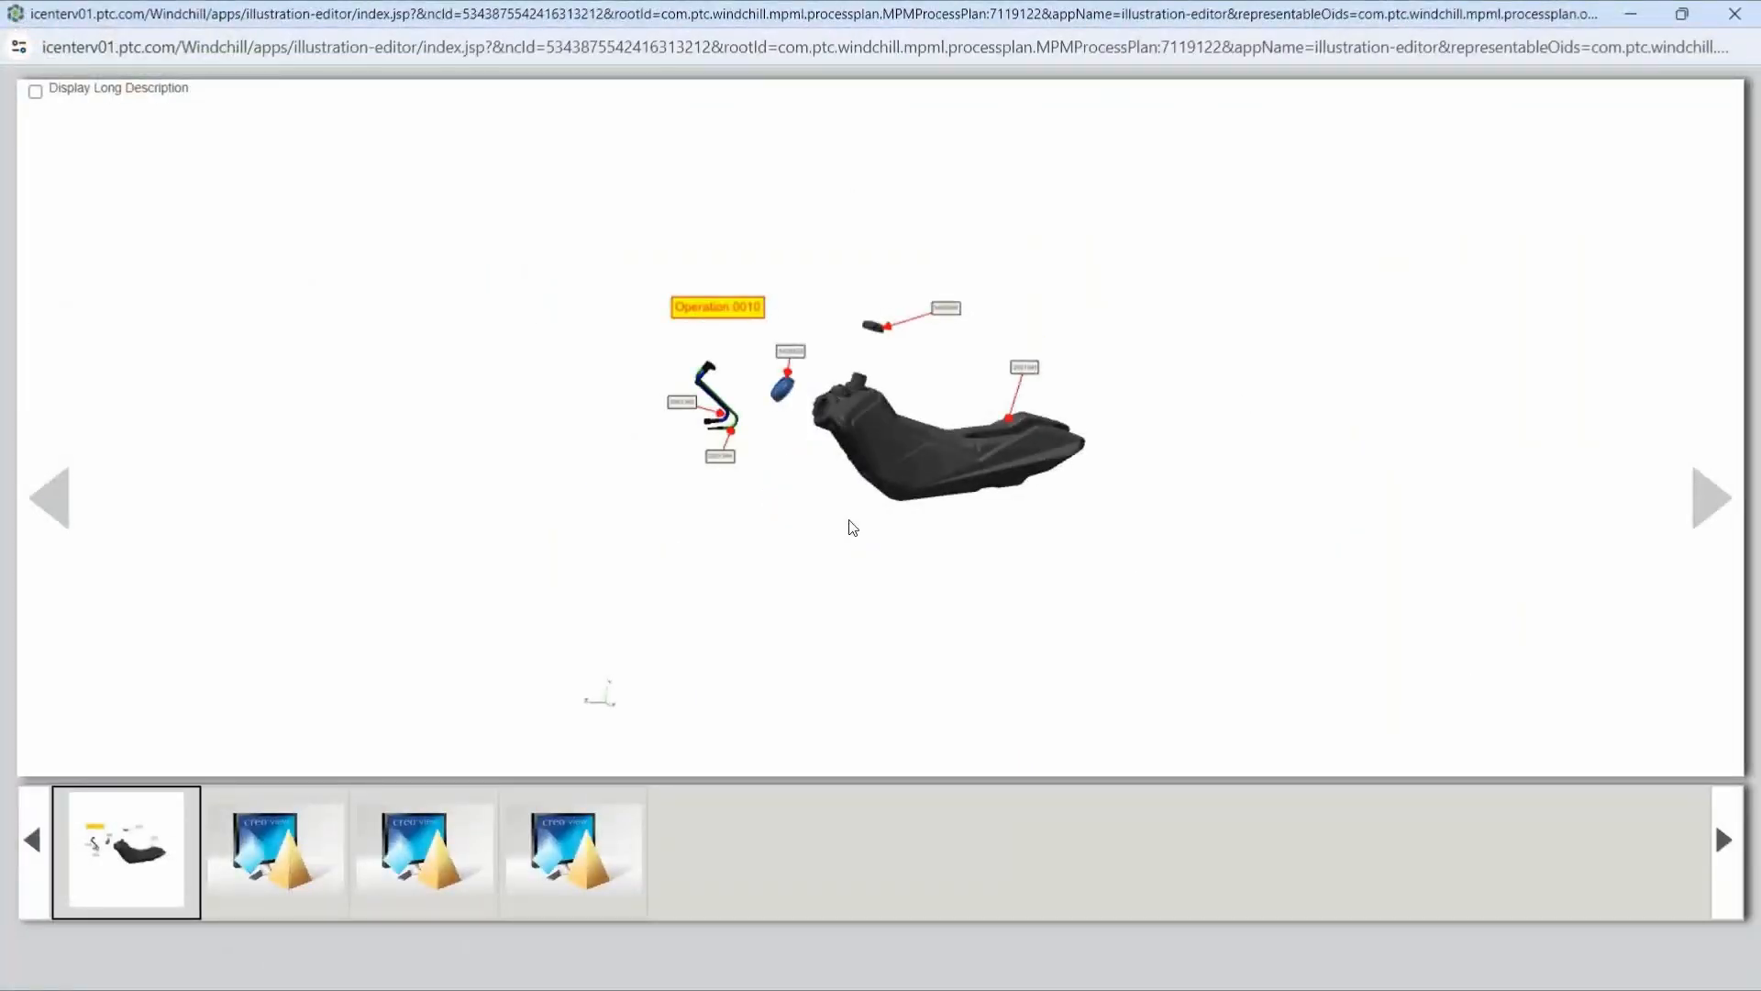
left_click(1631, 15)
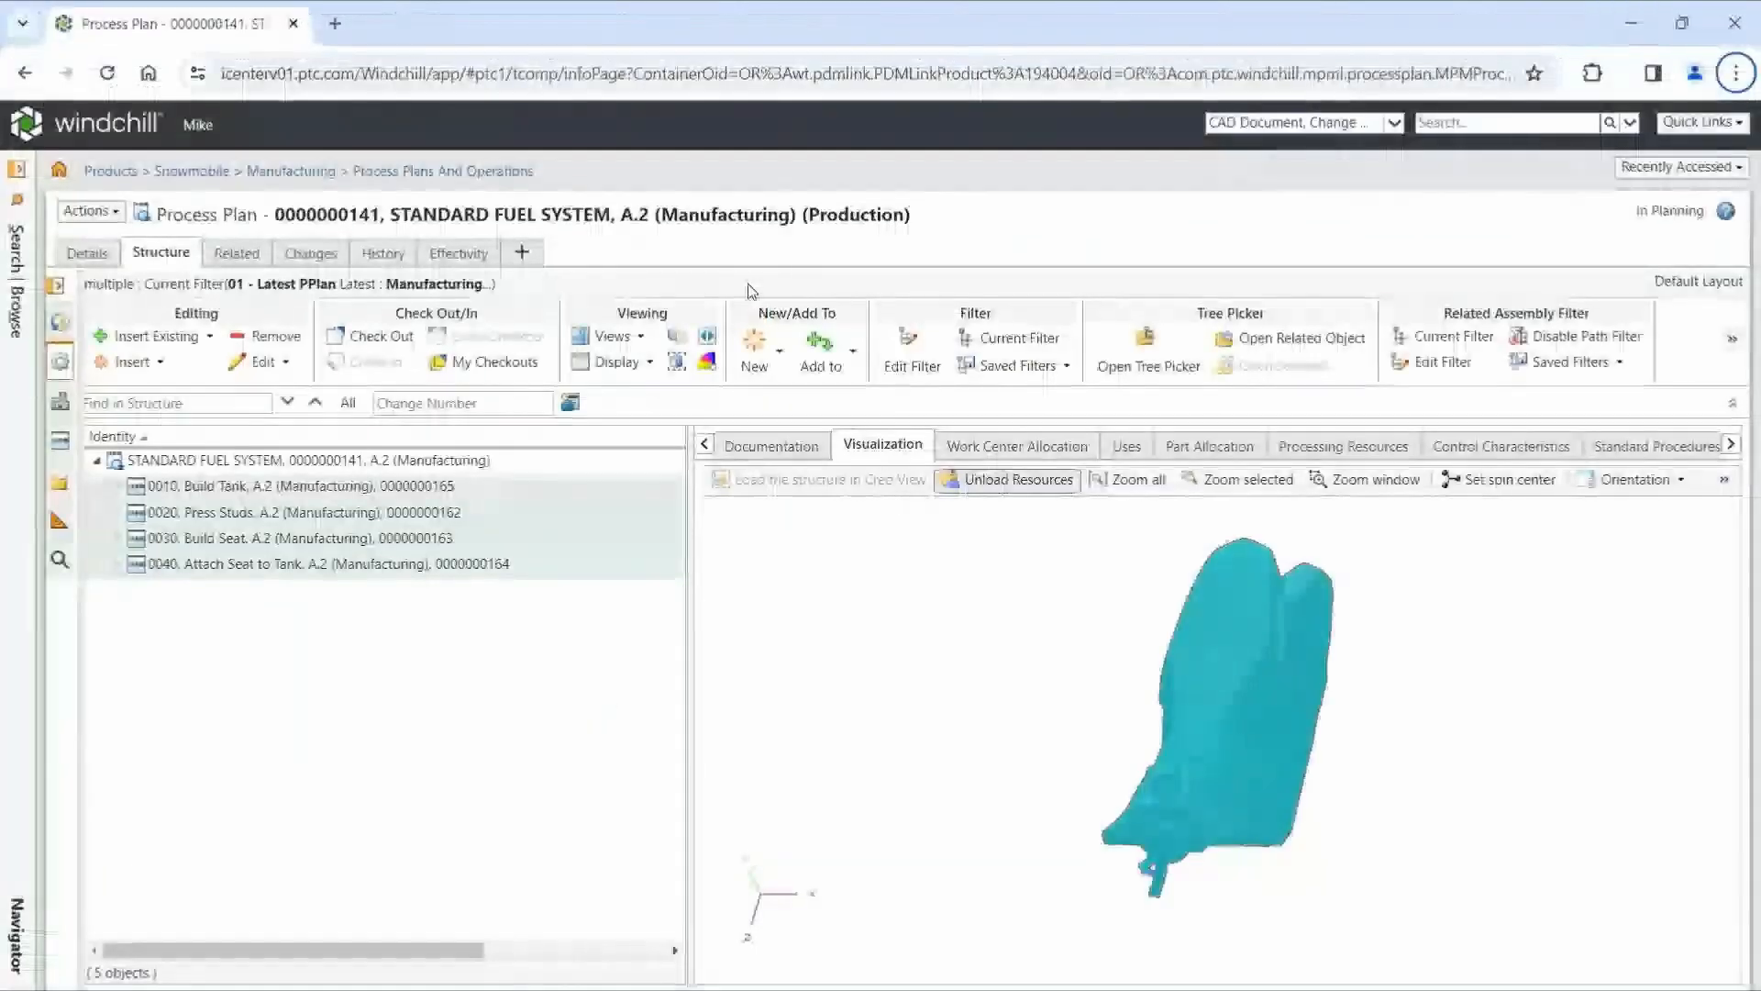
- Generate work instructions for operation 0010, Build Tank, review the illustration and allocated parts, and close the report
left_click(372, 489)
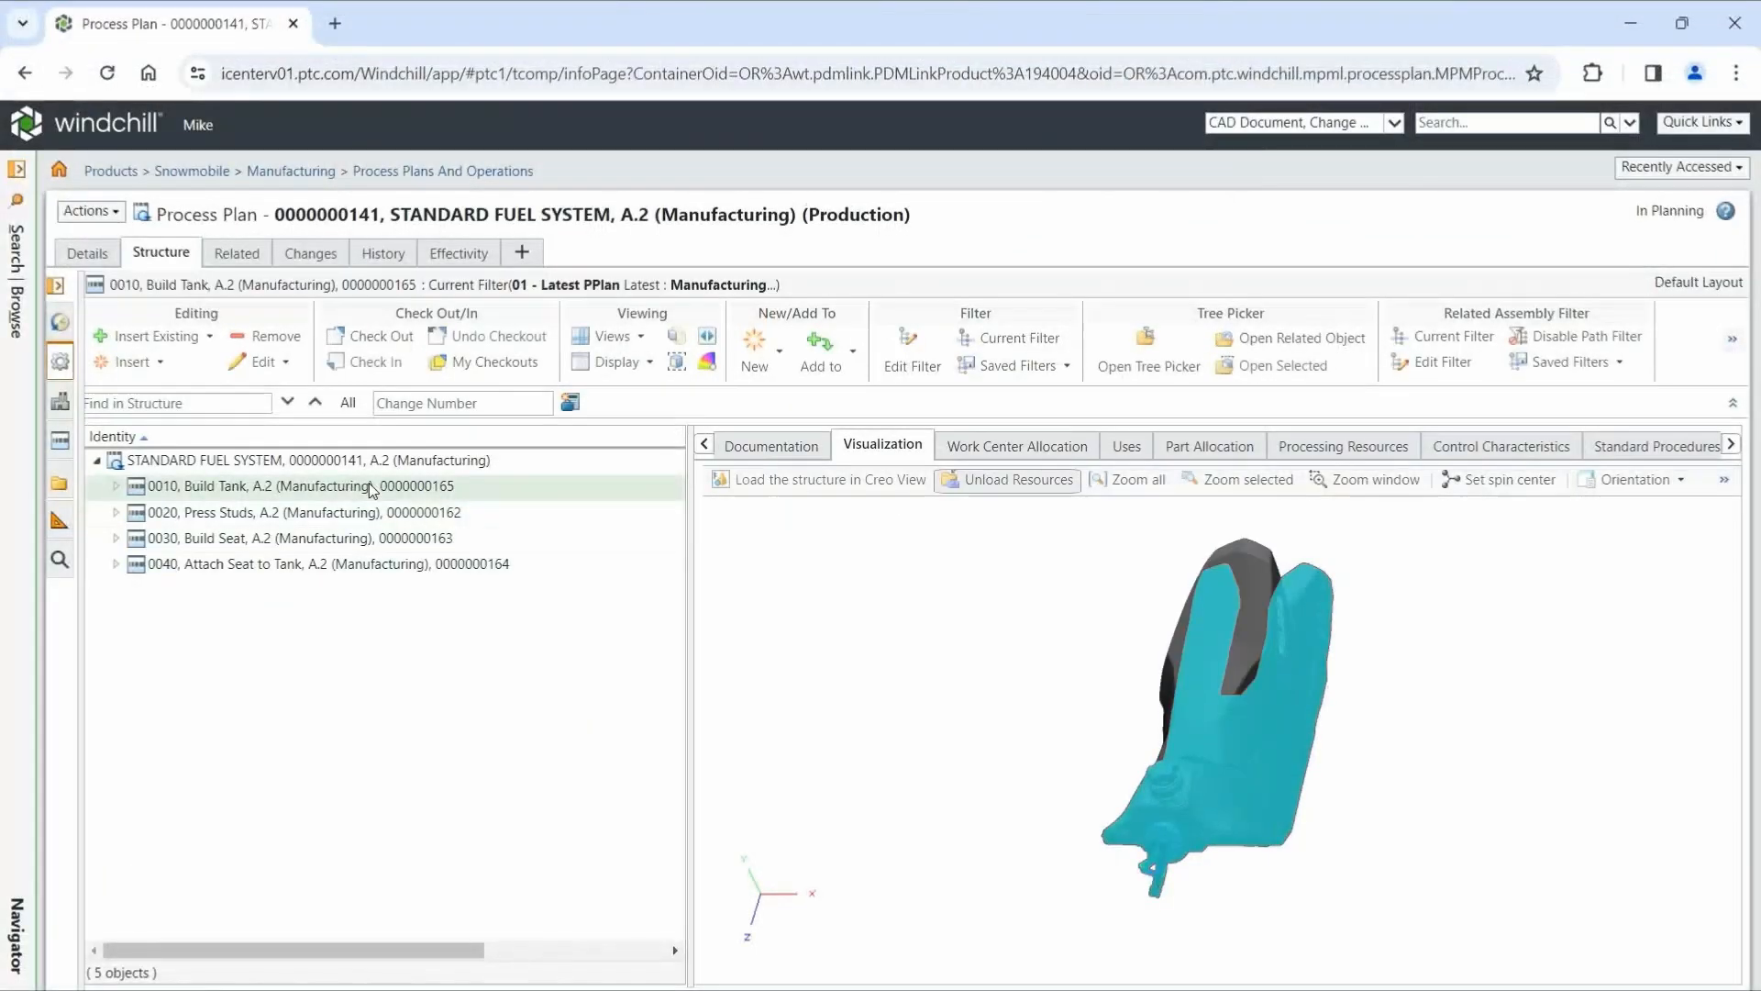
right_click(371, 489)
mouse_move(471, 866)
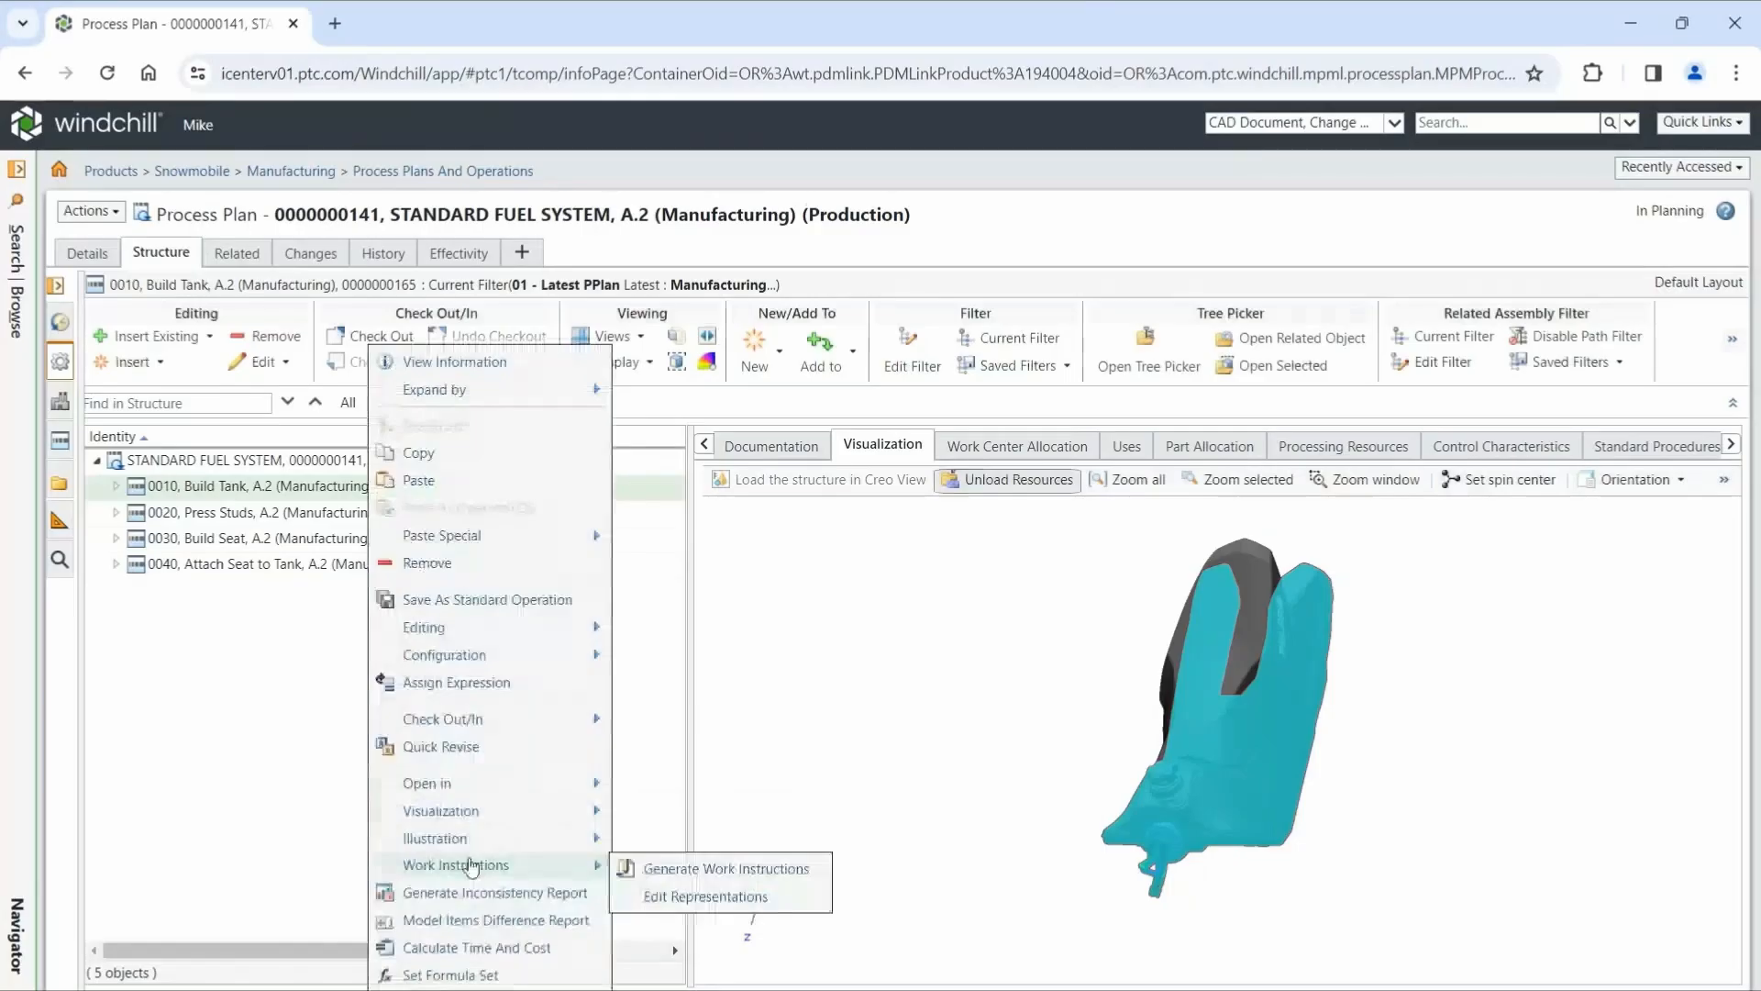
left_click(687, 869)
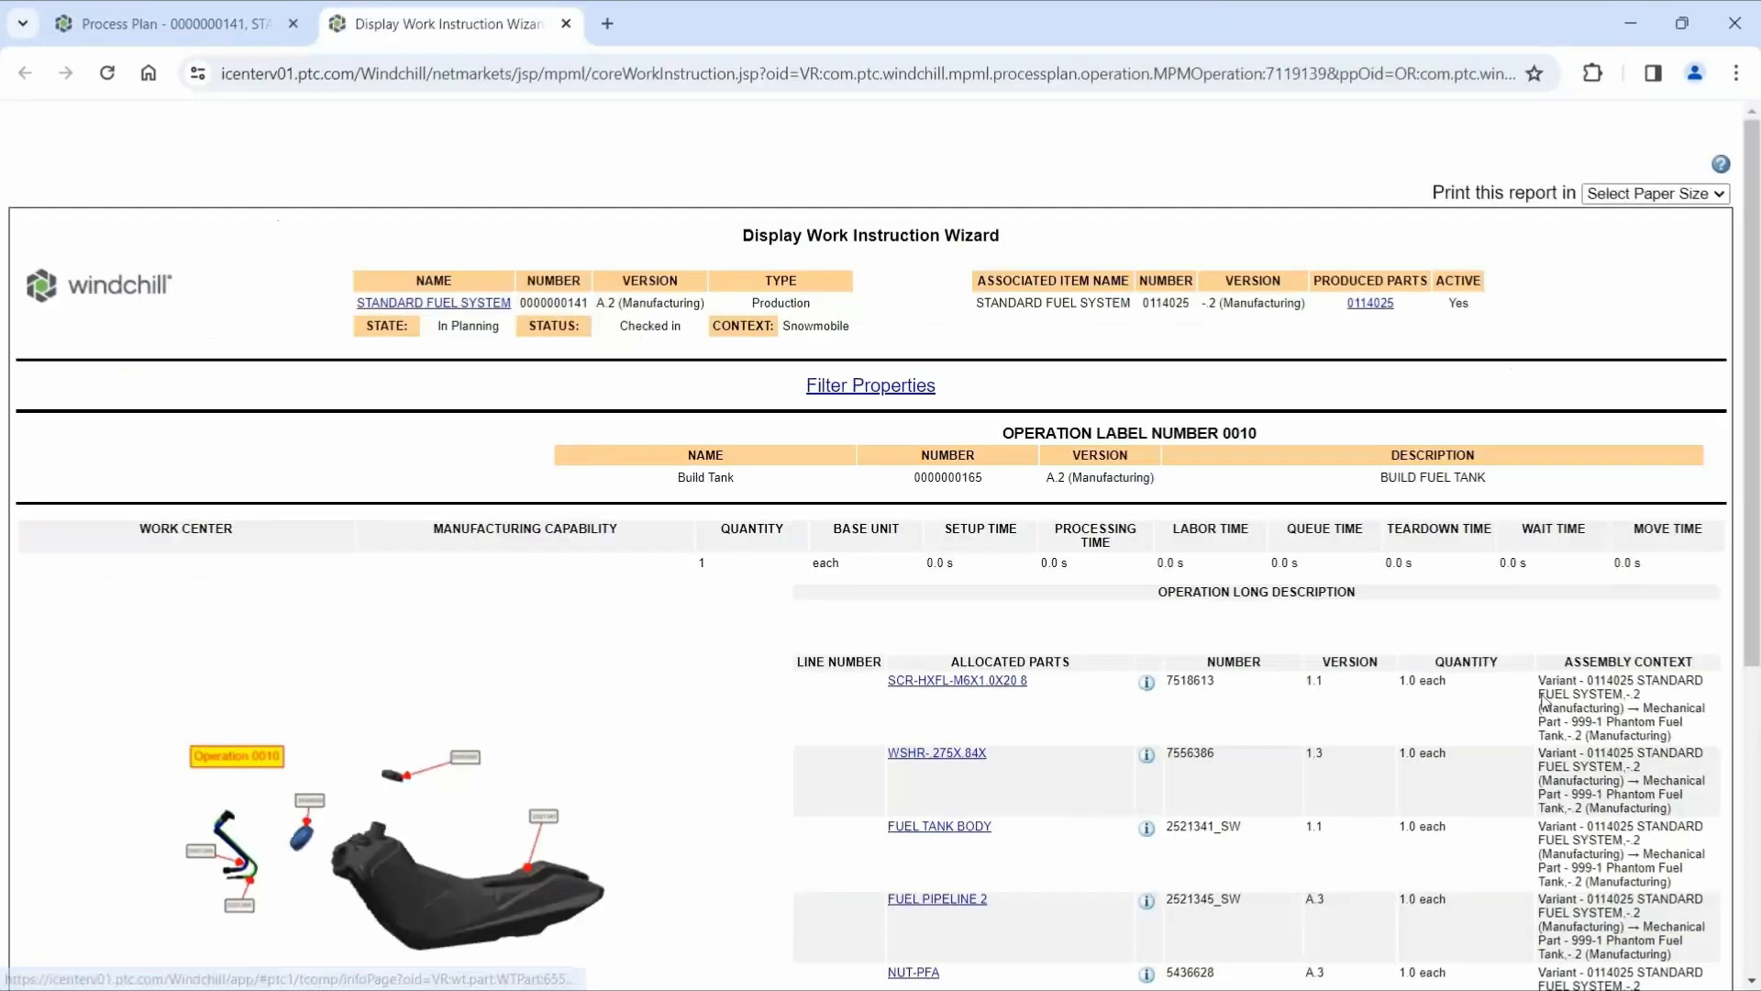
left_click_drag(1752, 660, 1750, 860)
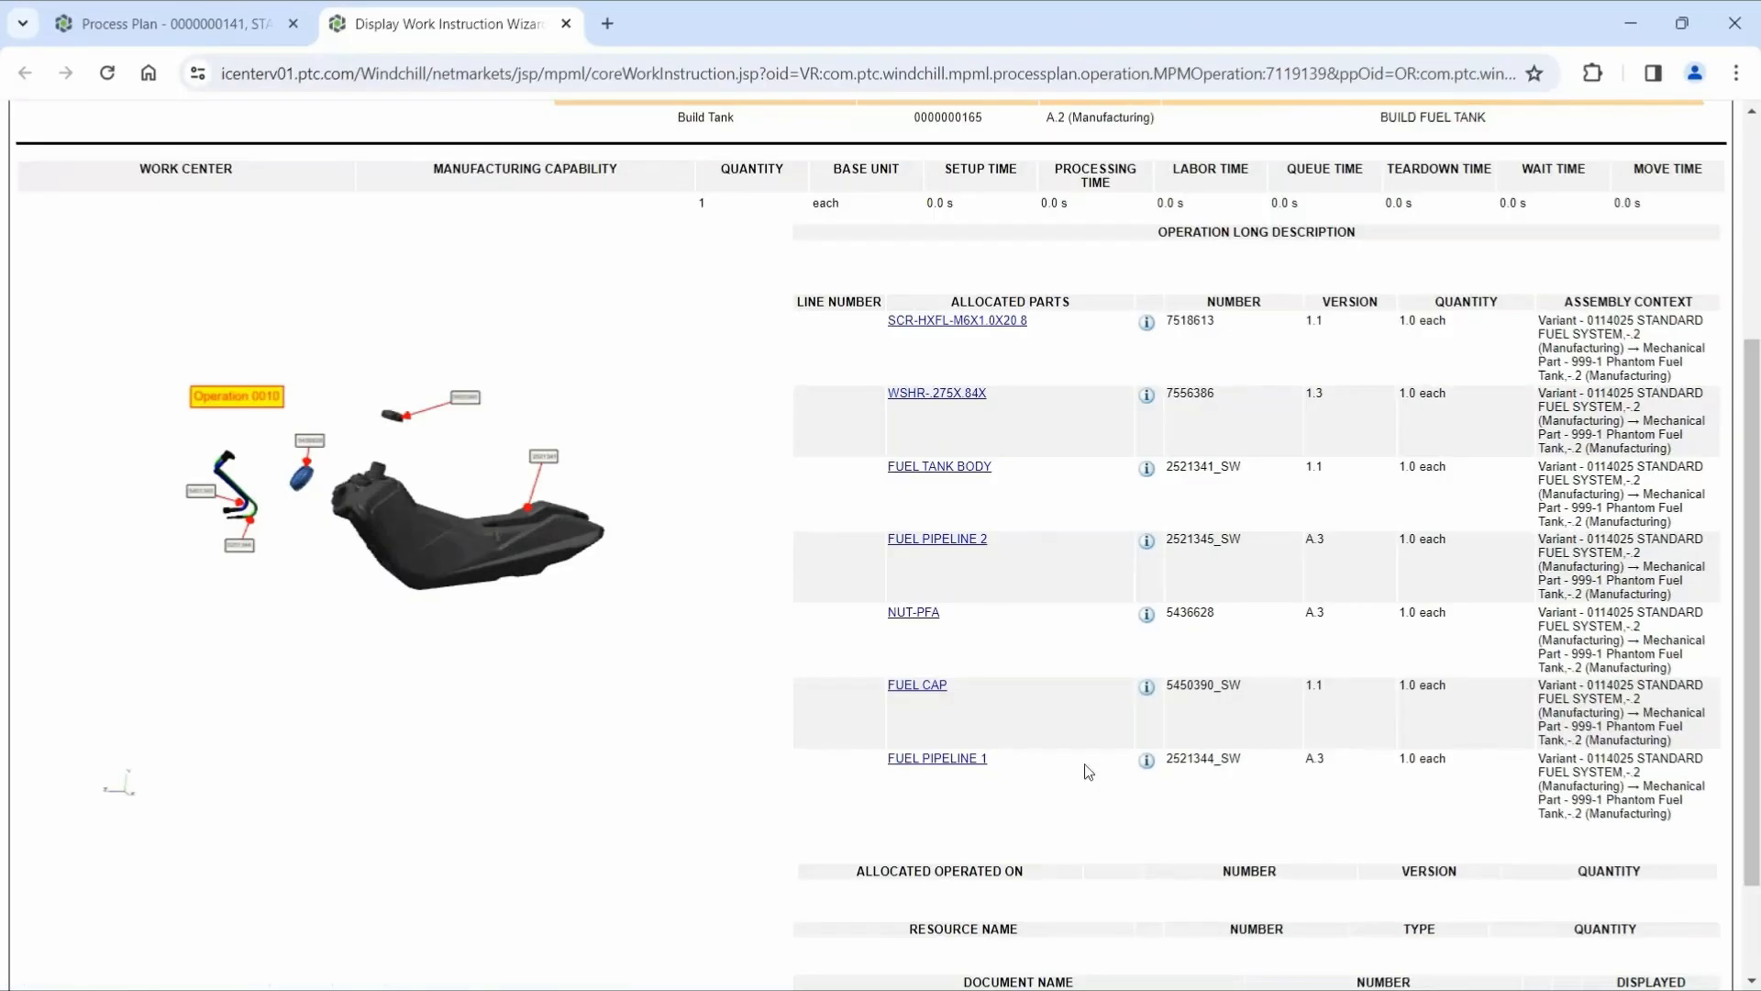
left_click(566, 25)
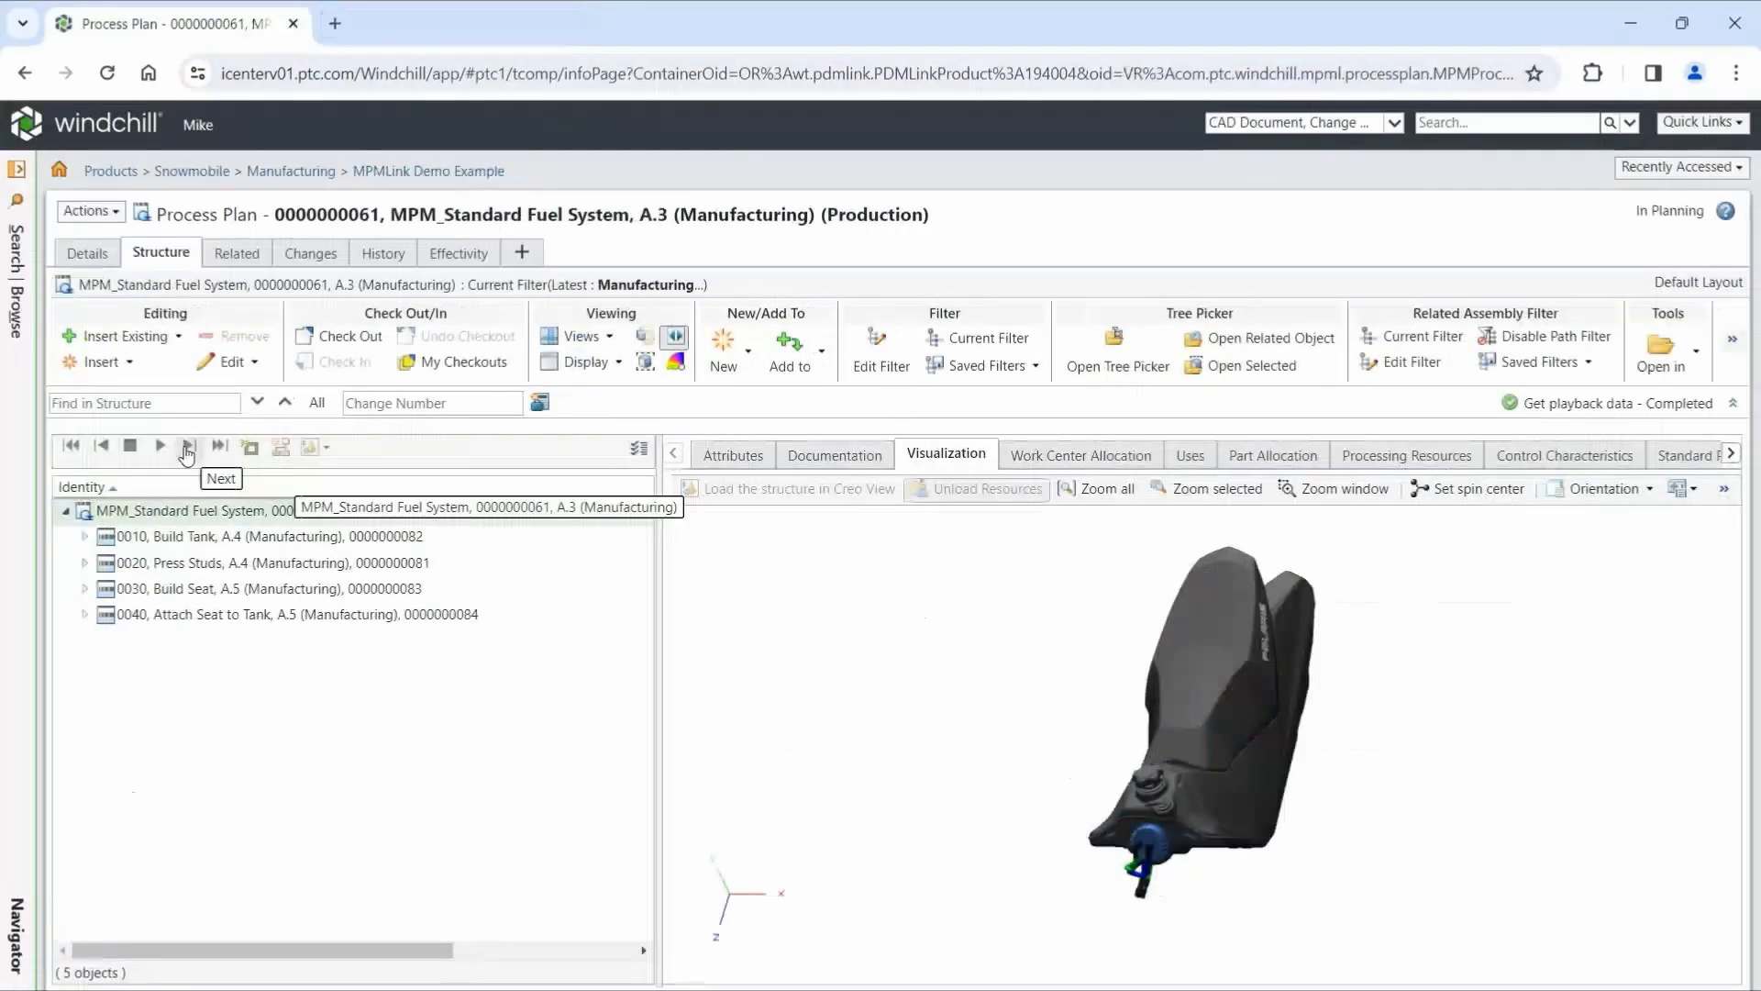
- Play back operations 0010 to 0040 of the MPM_Standard Fuel System process plan one by one and leave playback mode
left_click(187, 448)
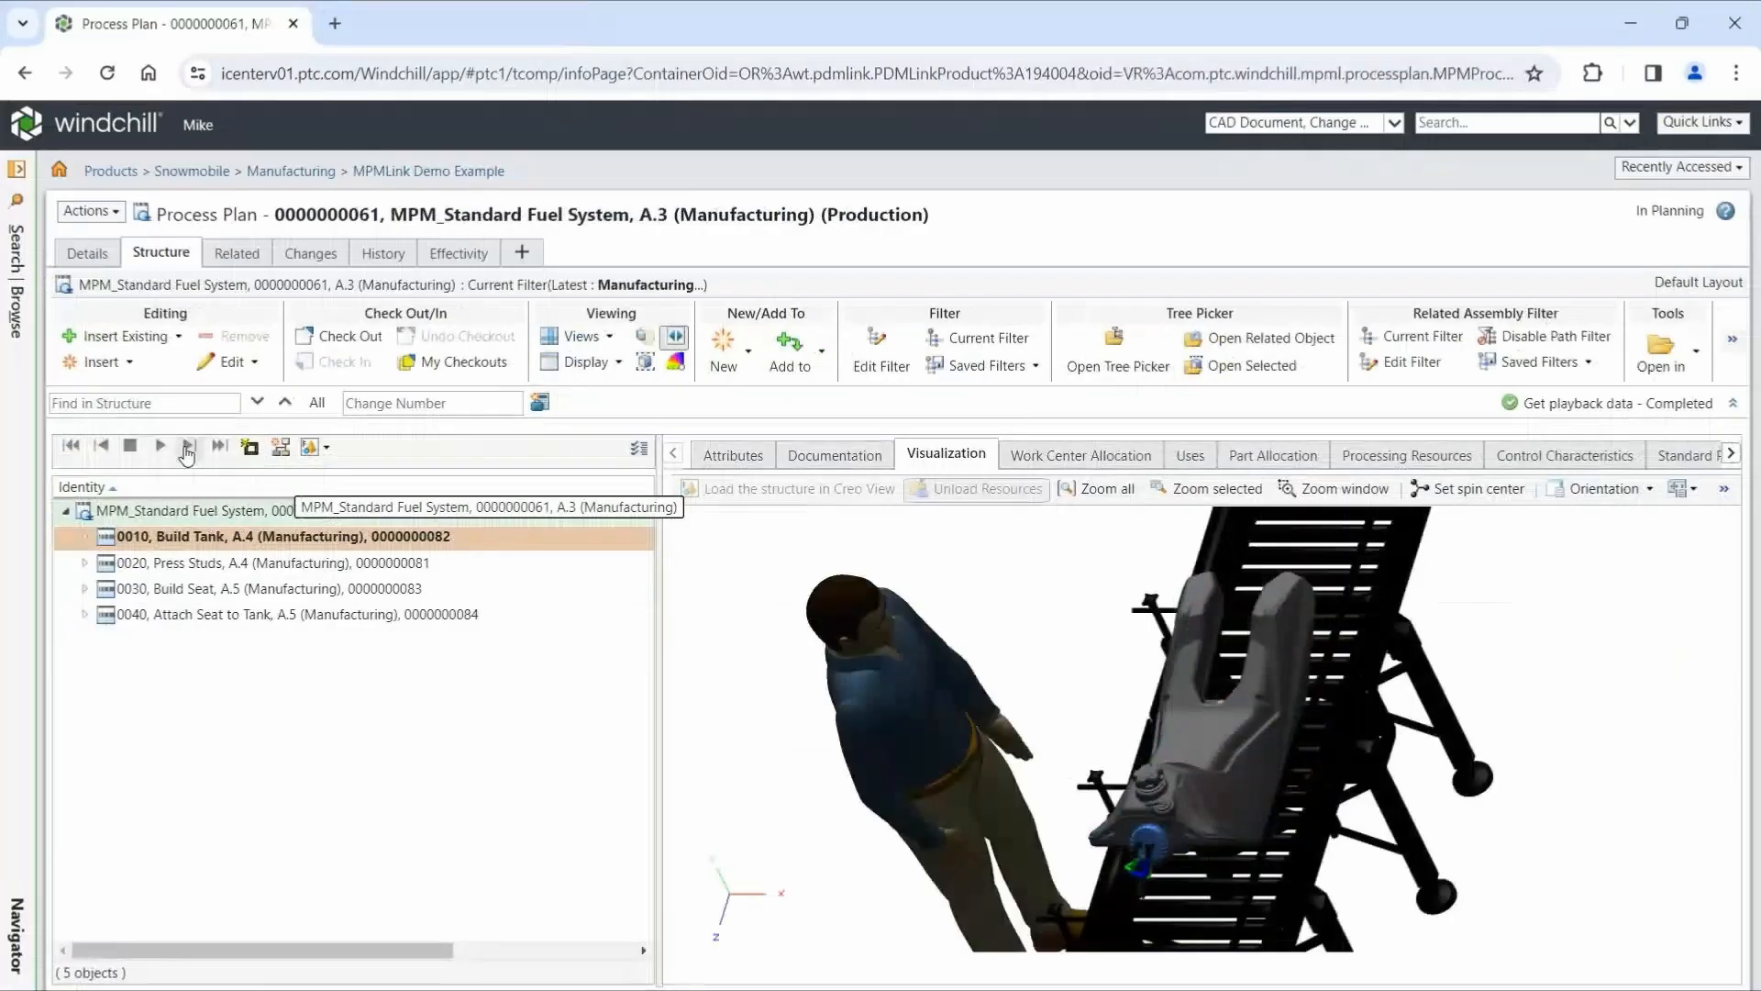
left_click(187, 449)
left_click(187, 449)
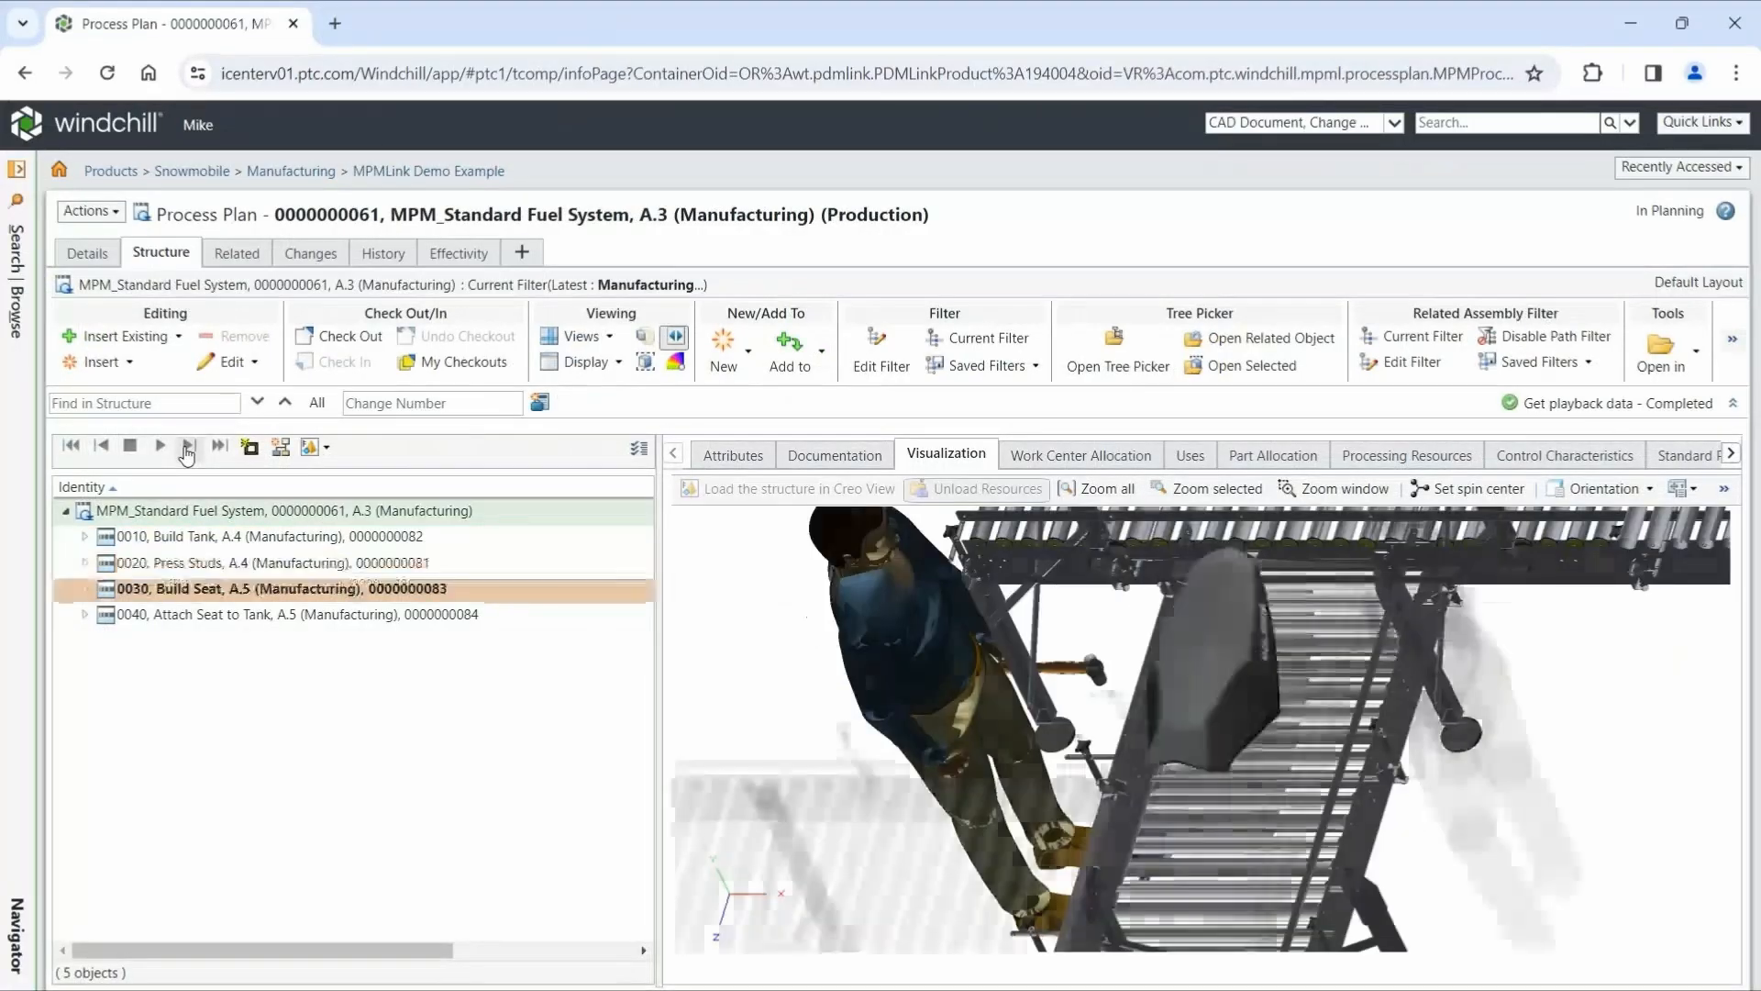
left_click(188, 449)
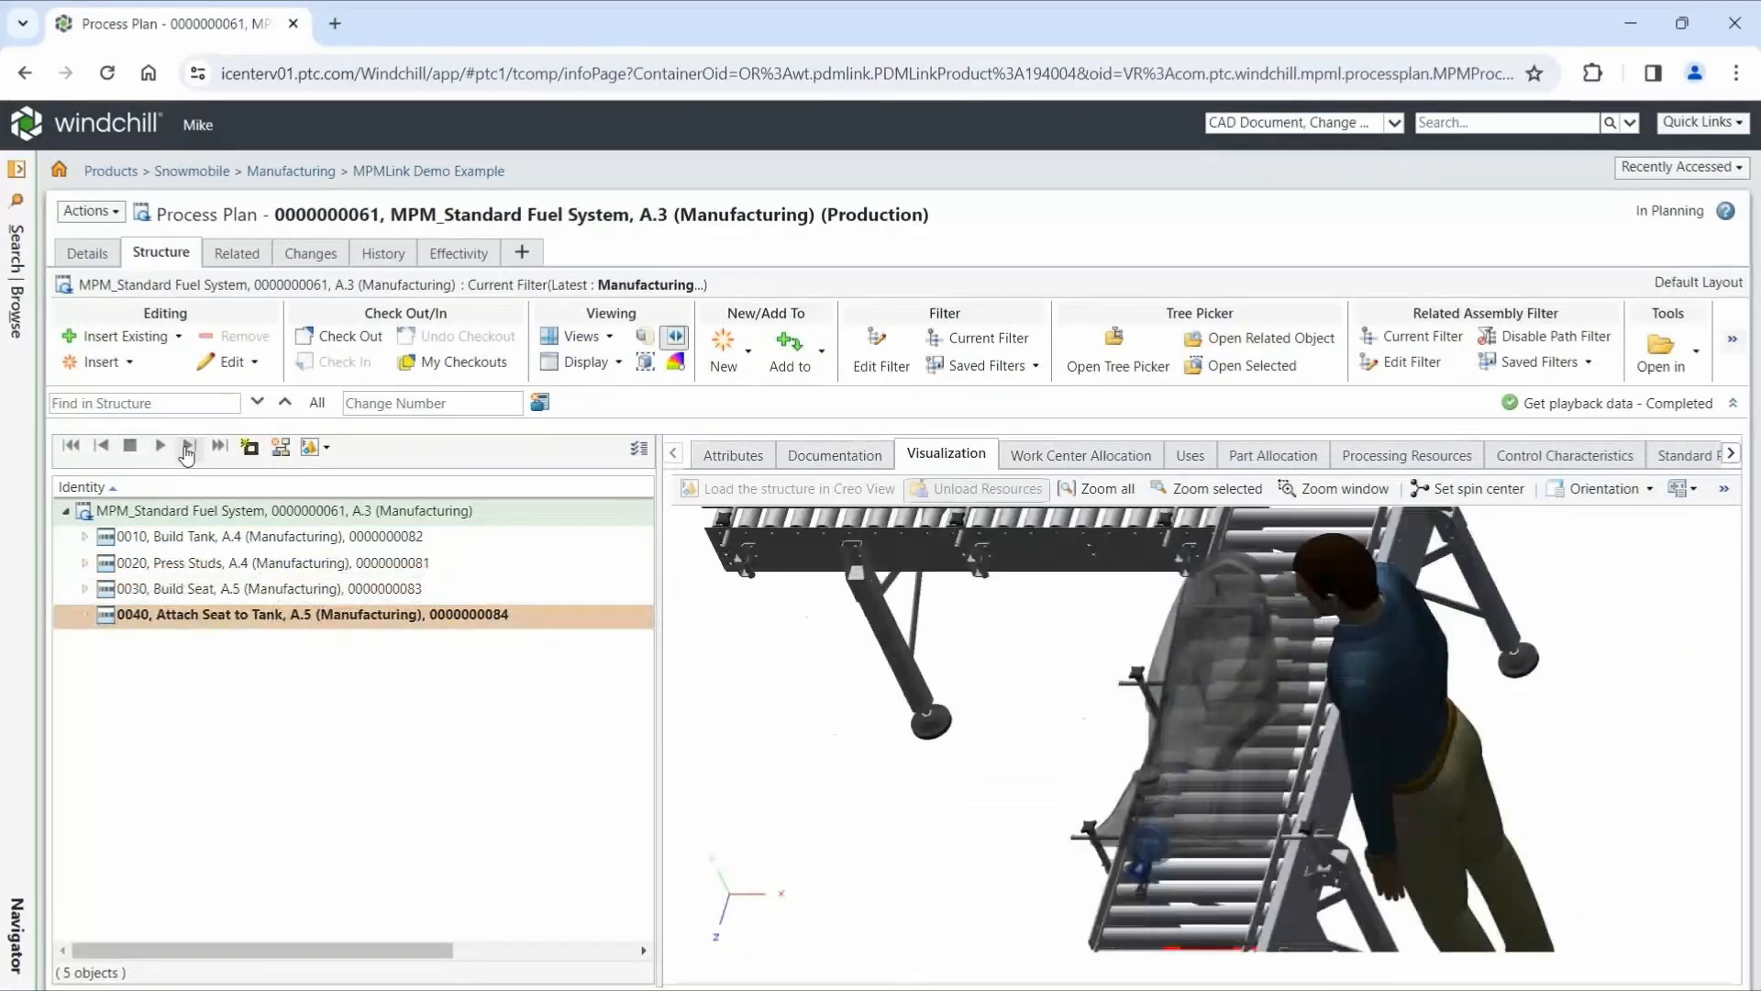
left_click(677, 340)
- Generate the default work instructions for the entire MPM_Standard Fuel System process plan, review each operation's illustrations and allocations, and close the report
left_click(115, 214)
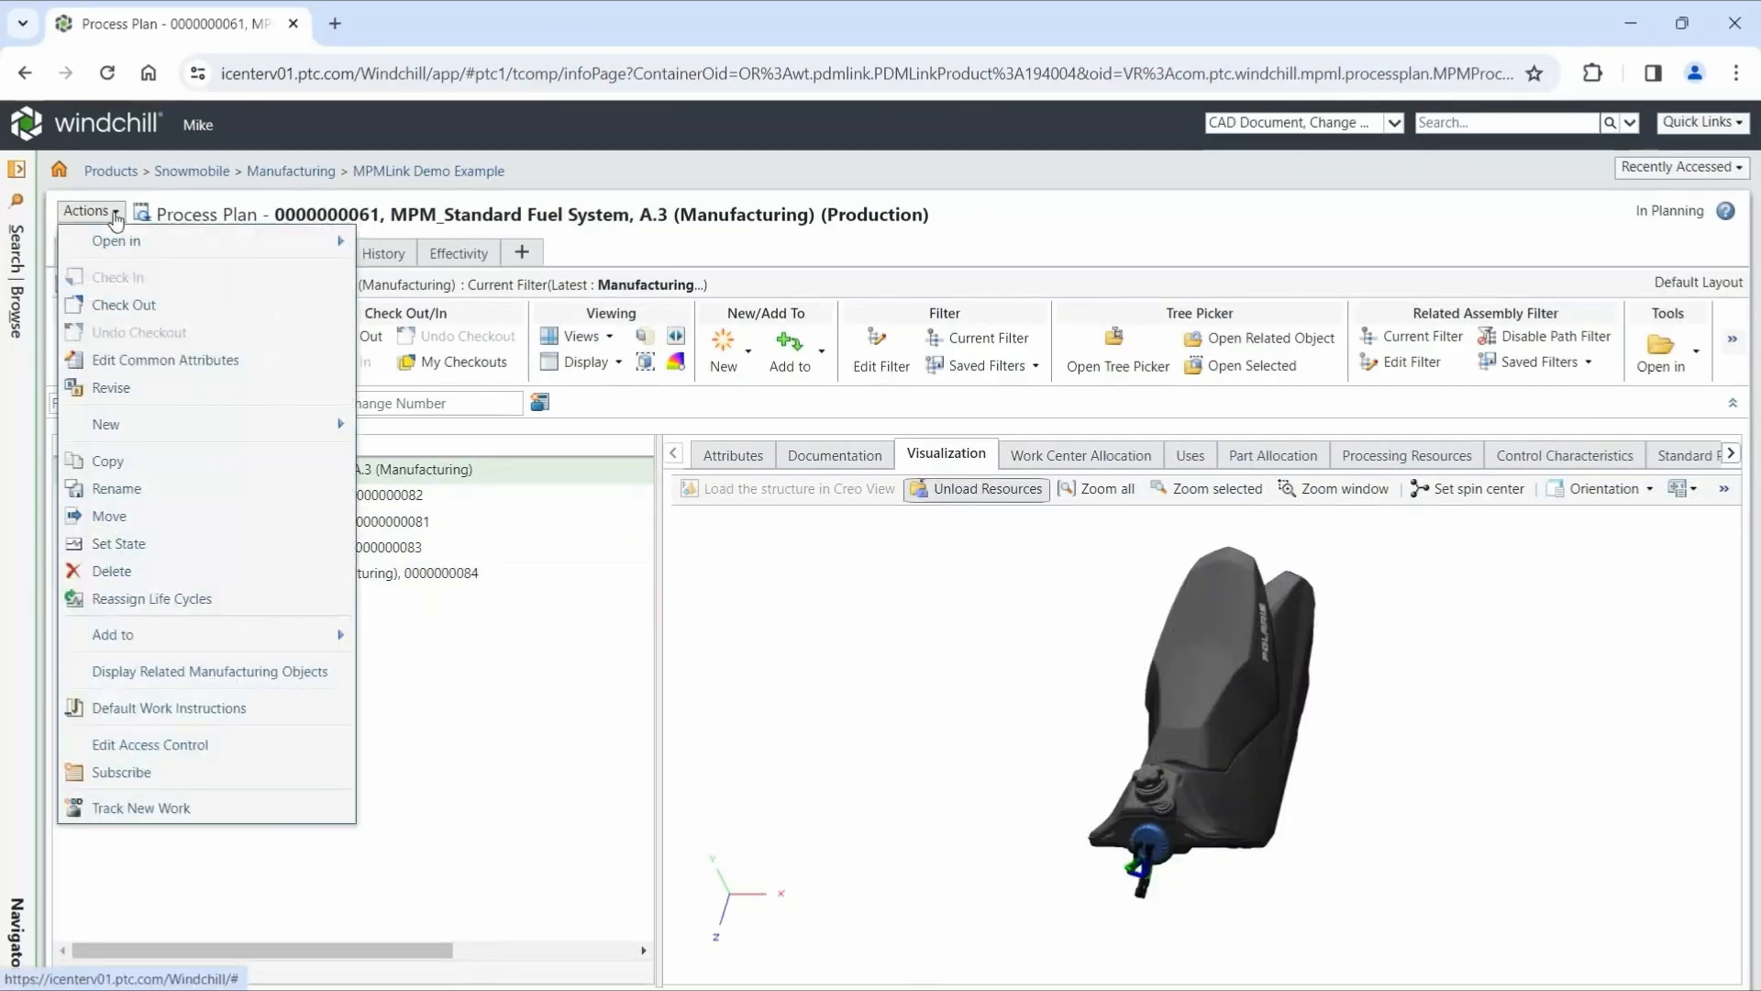
left_click(193, 707)
left_click_drag(1756, 247, 1755, 281)
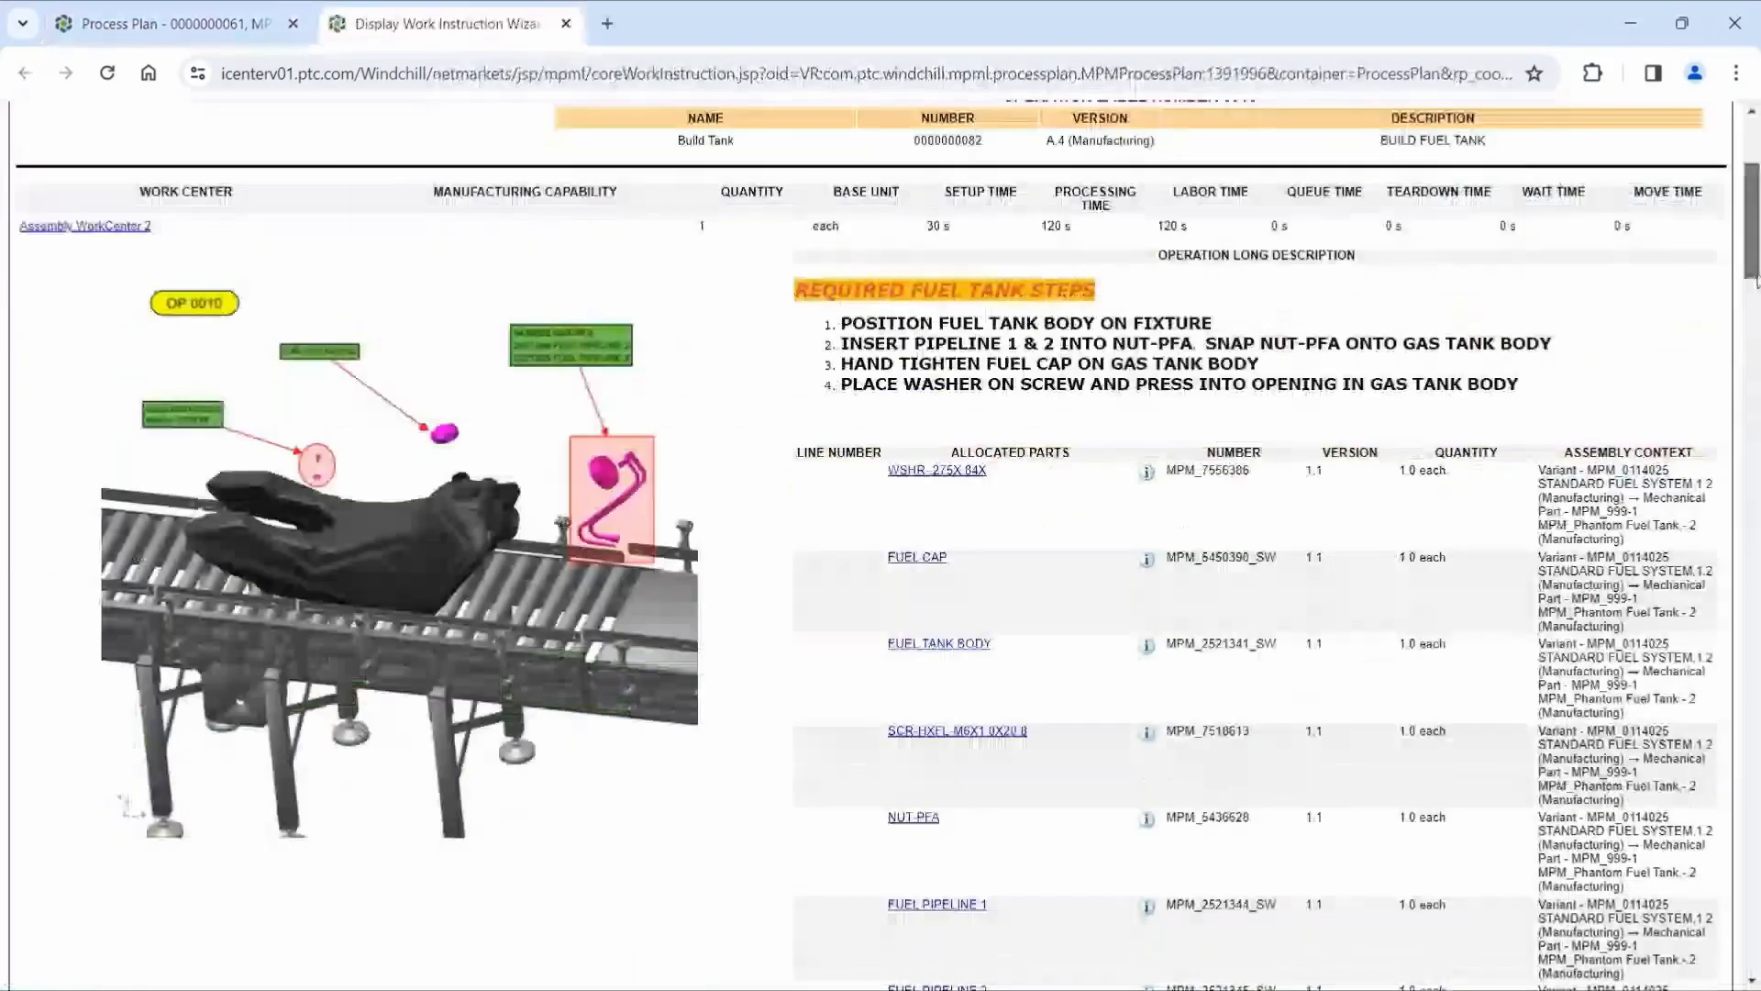
scroll(1756, 223, "down", 1)
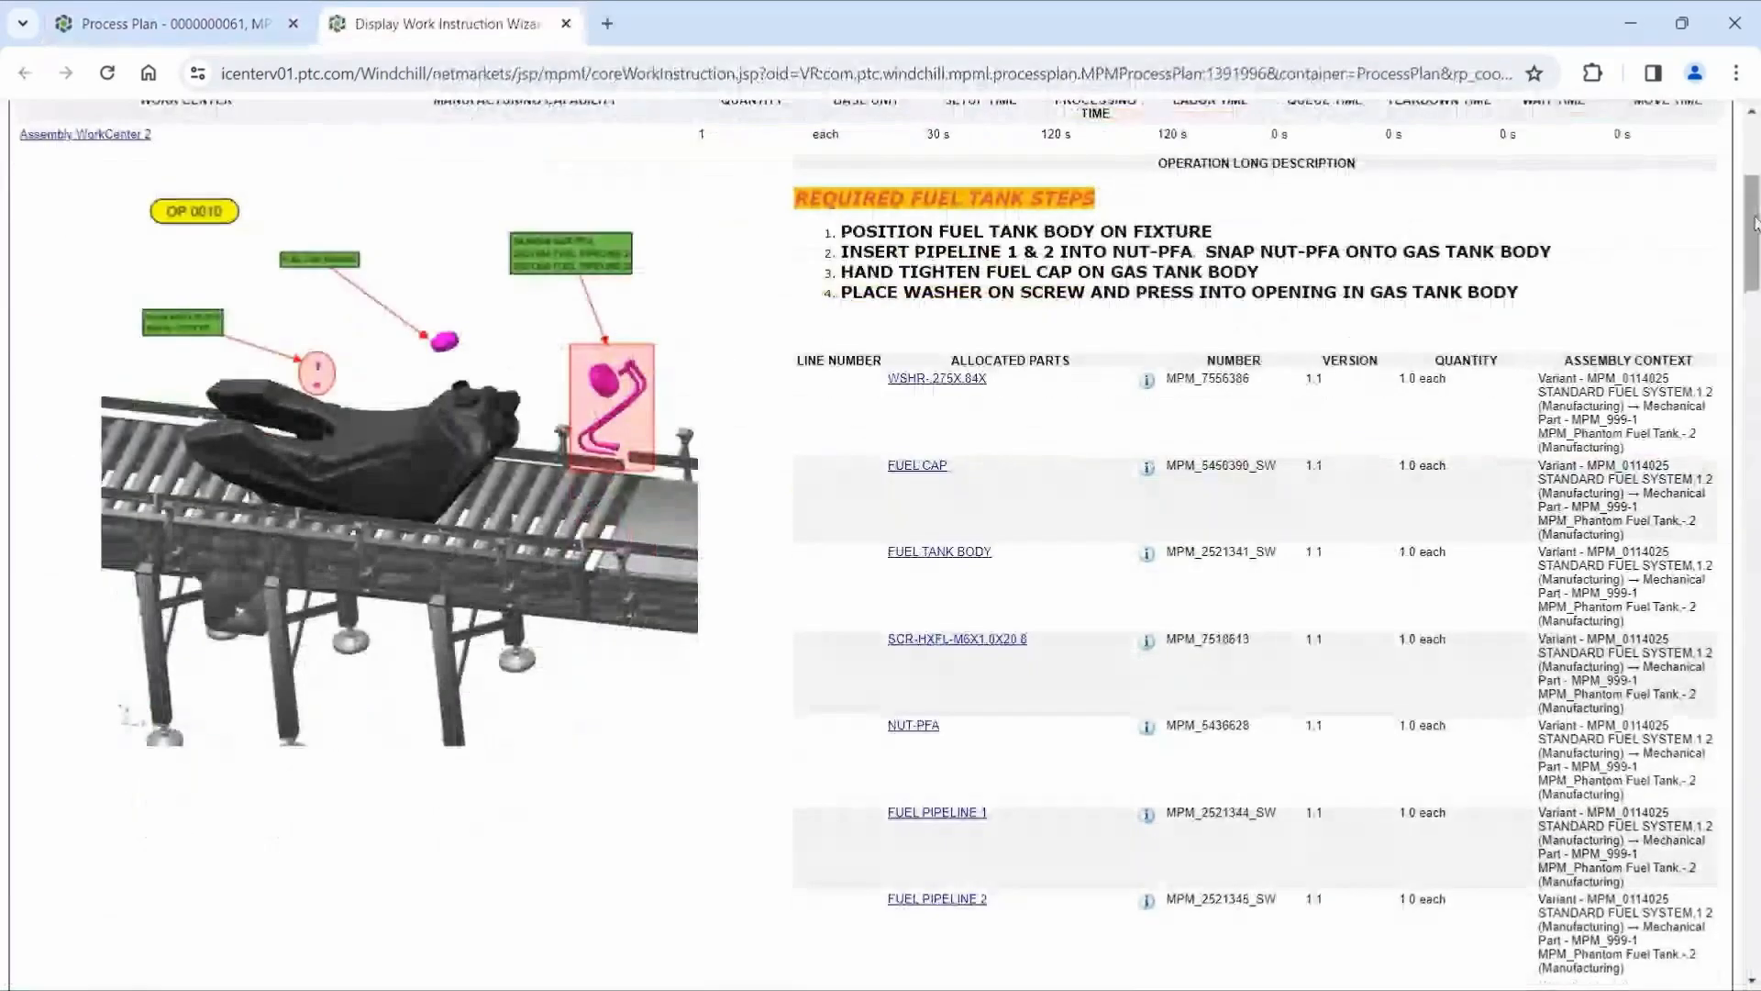
scroll(1754, 223, "down", 7)
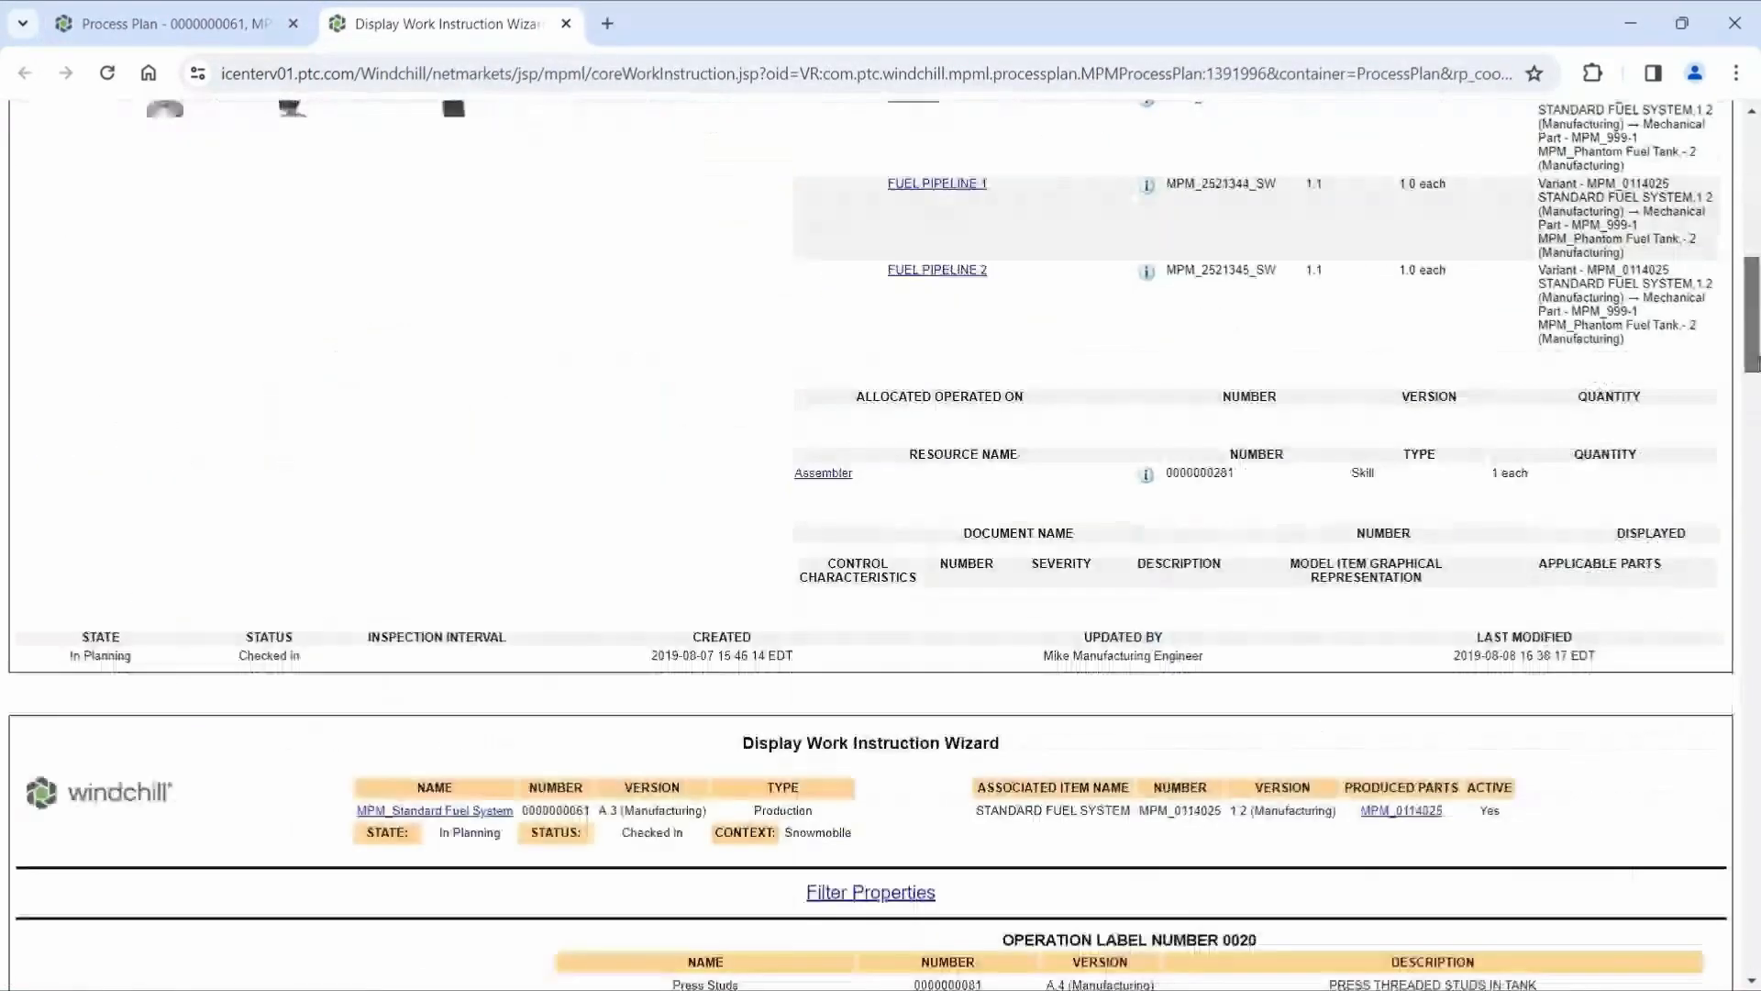
scroll(872, 541, "down", 5)
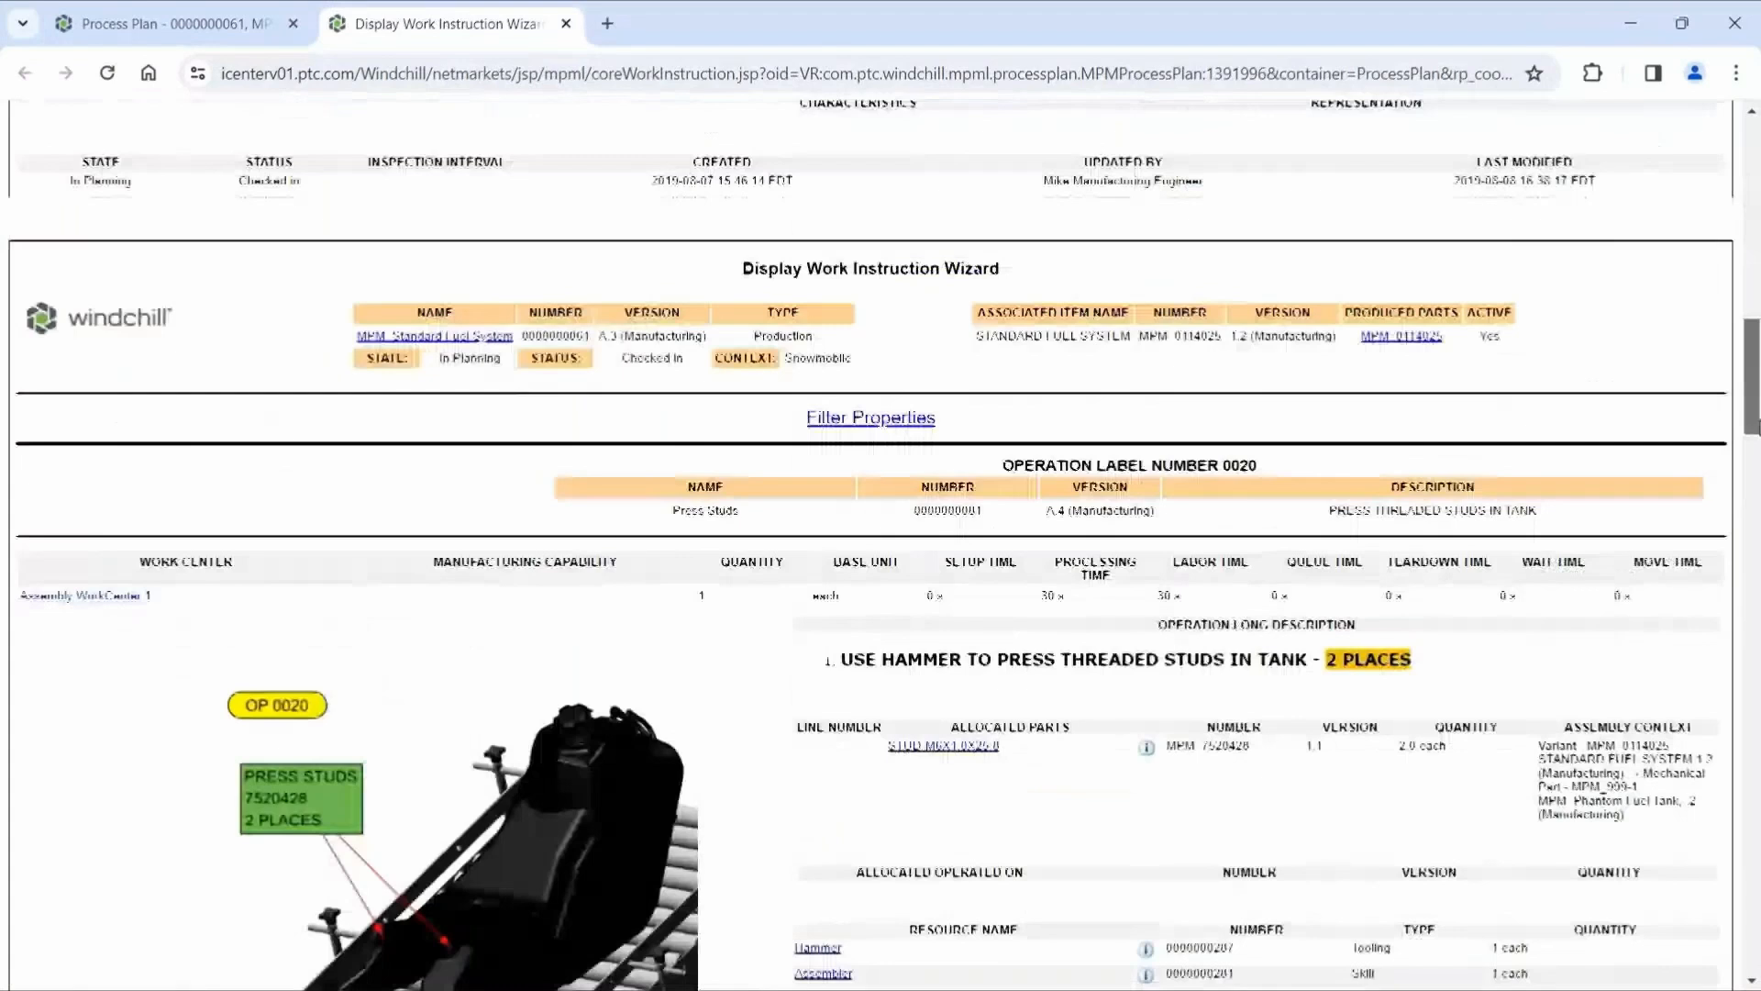
scroll(1756, 472, "down", 4)
left_click_drag(1755, 472, 1754, 704)
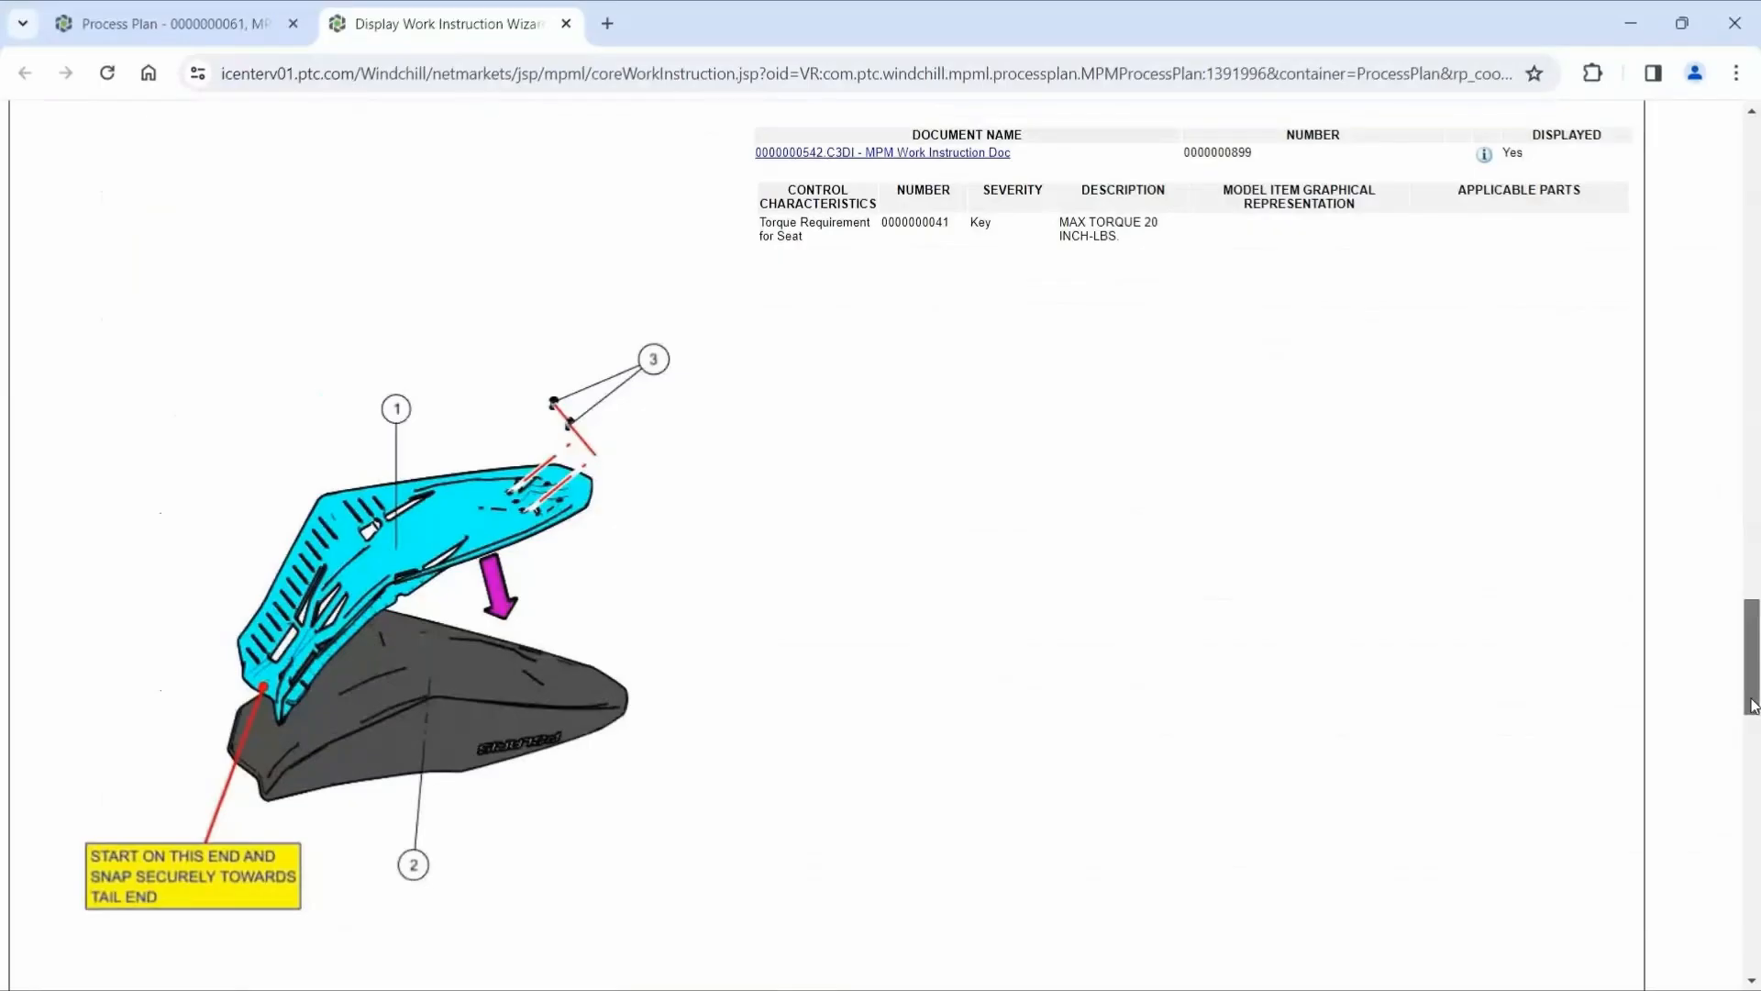
left_click_drag(1754, 704, 1751, 970)
left_click(565, 23)
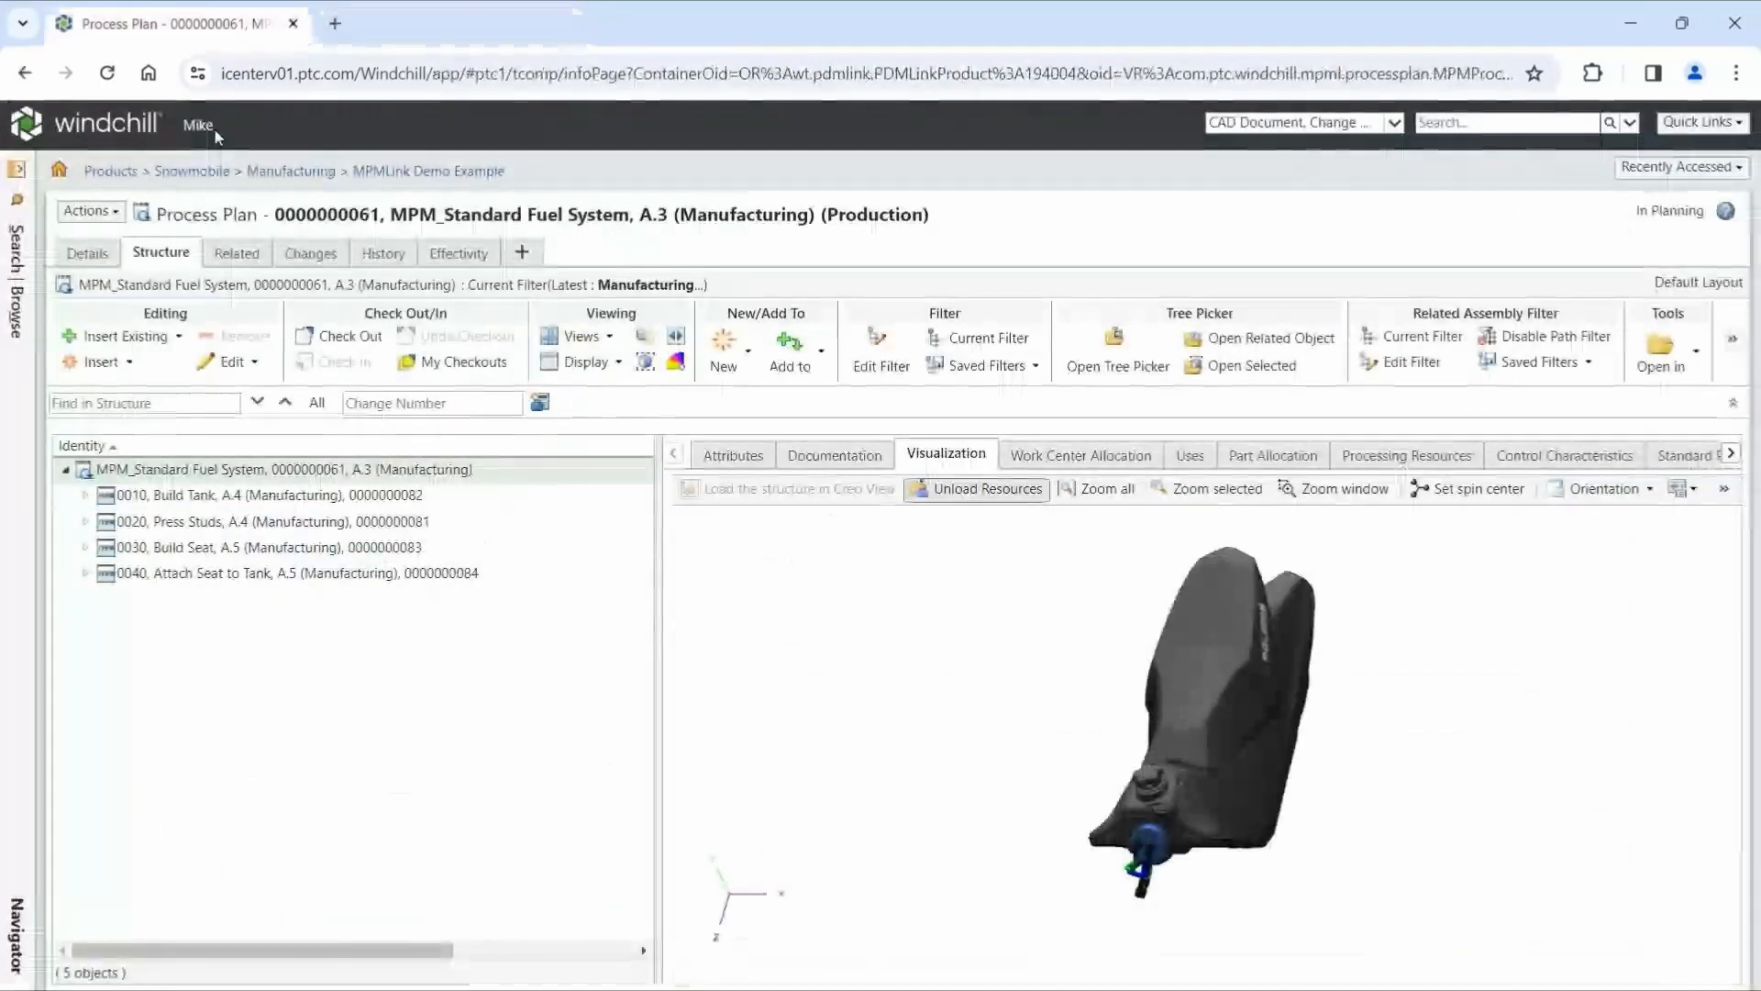